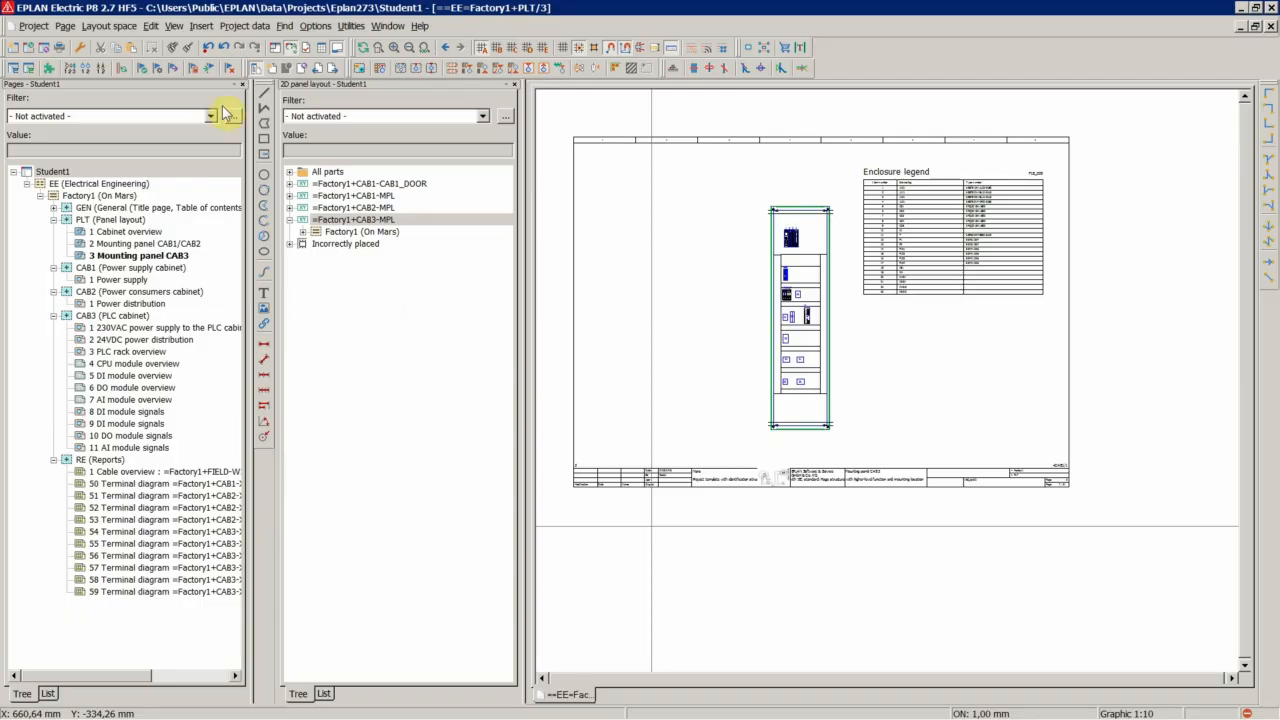
Insert a part definition point in the empty lower area of the CAB3 mounting panel
left_click(201, 27)
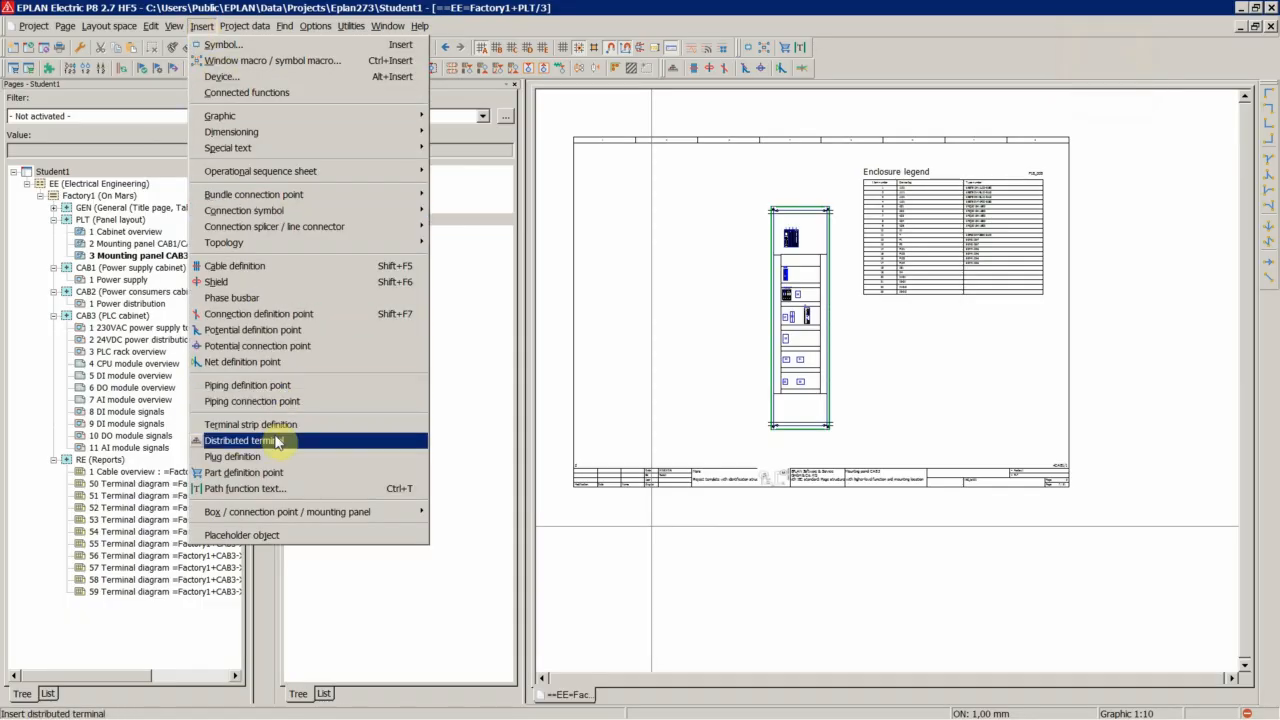
left_click(258, 472)
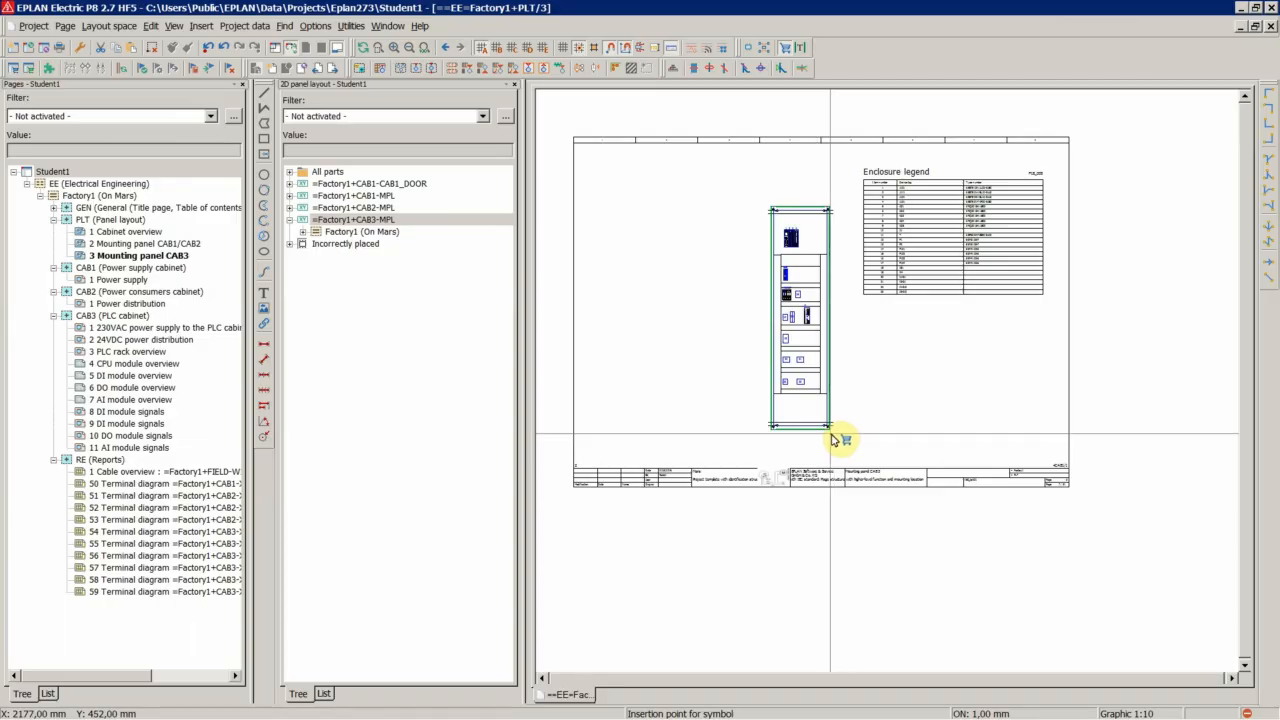
scroll(778, 444, "up", 3)
scroll(778, 444, "up", 10)
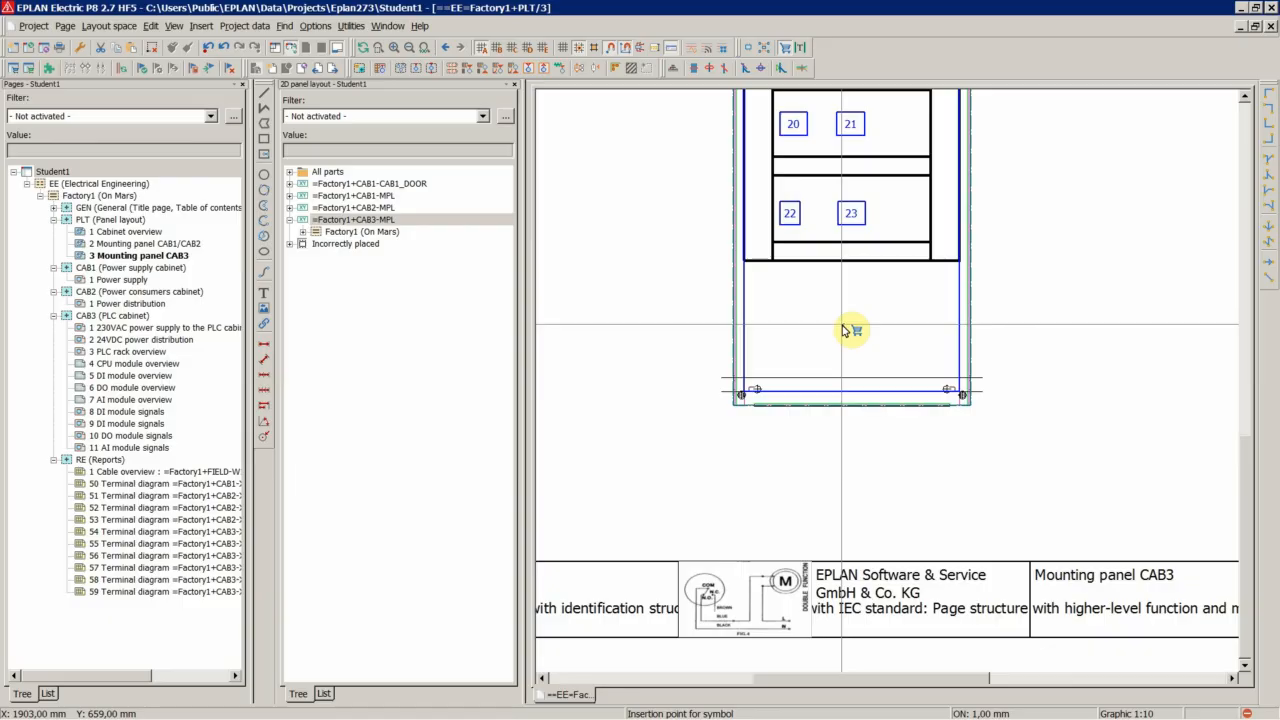
left_click(843, 330)
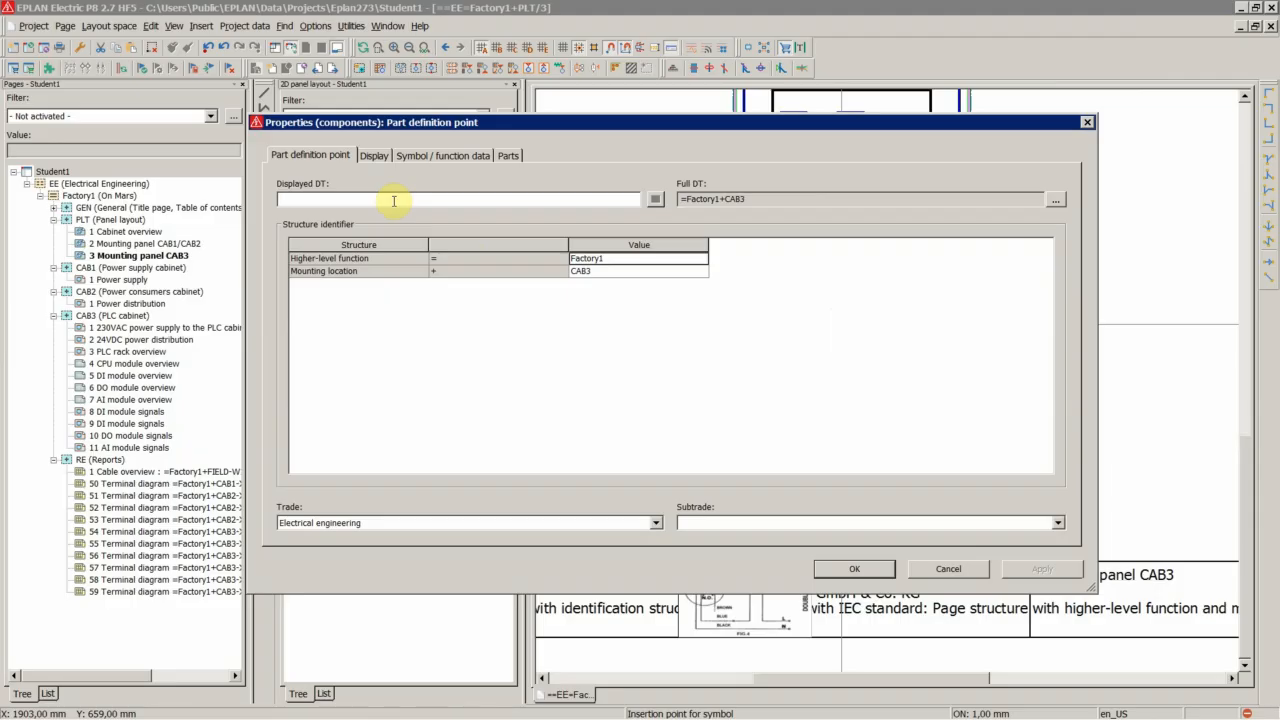
Set the part definition point's displayed DT to -CAB3
left_click_drag(750, 199, 711, 199)
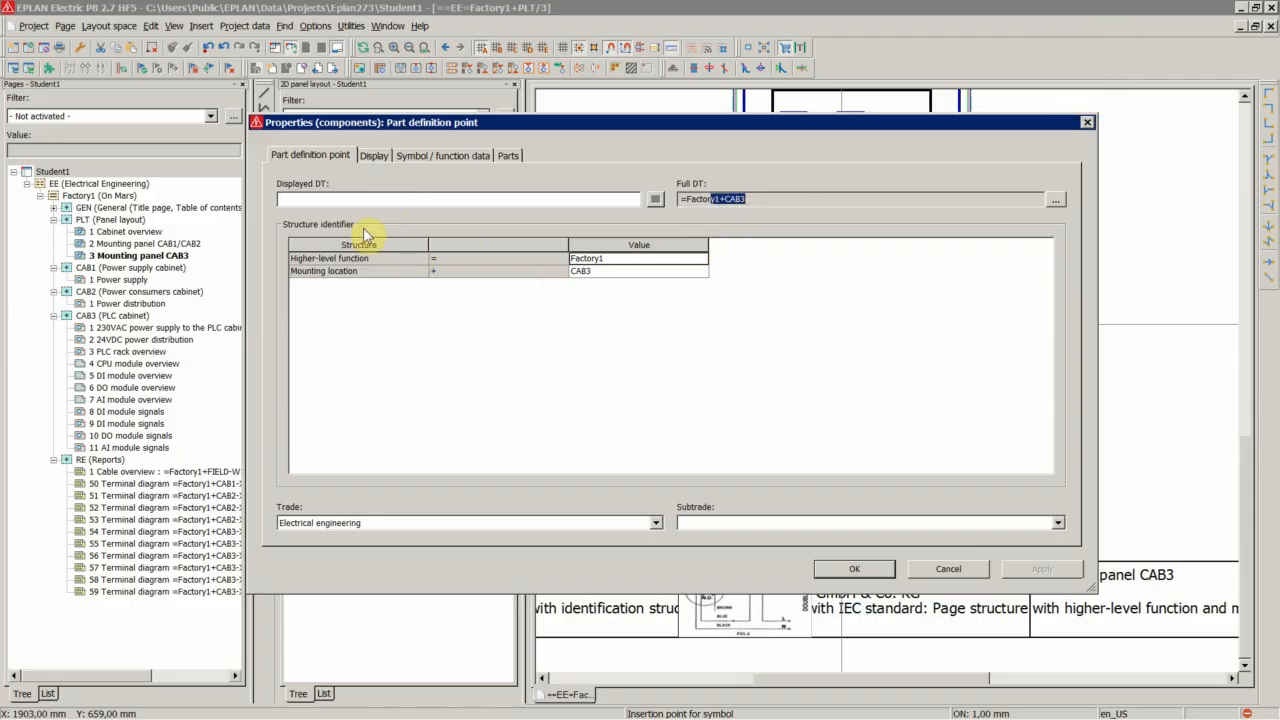
double_click(343, 200)
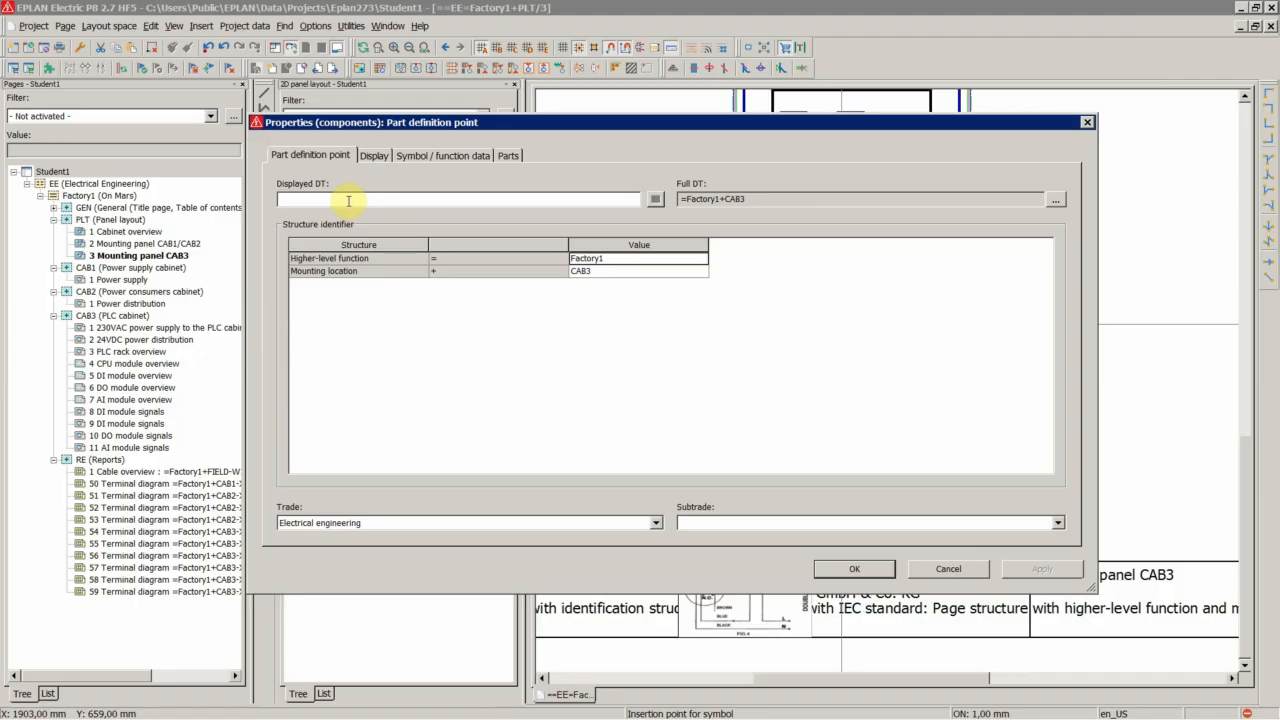
type("-CAB3")
Examine the part number rows on the part definition point's Parts tab
left_click(507, 157)
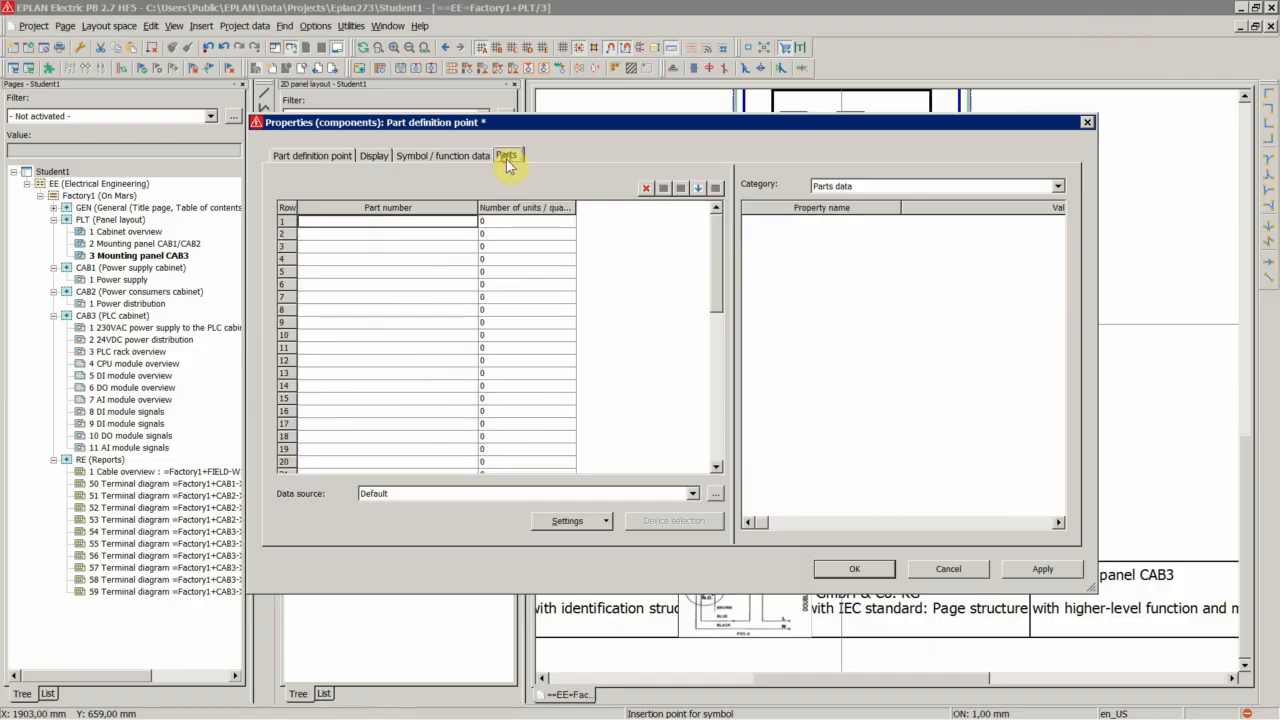
left_click(446, 223)
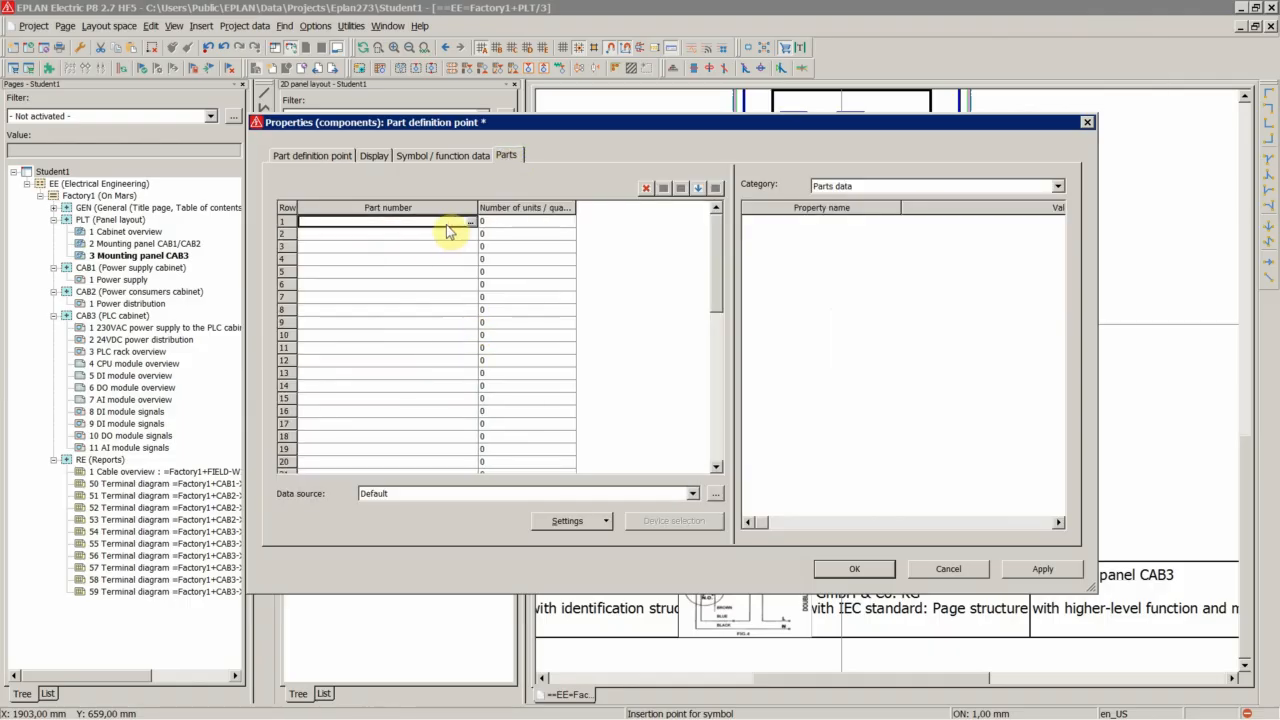
left_click_drag(446, 230, 449, 286)
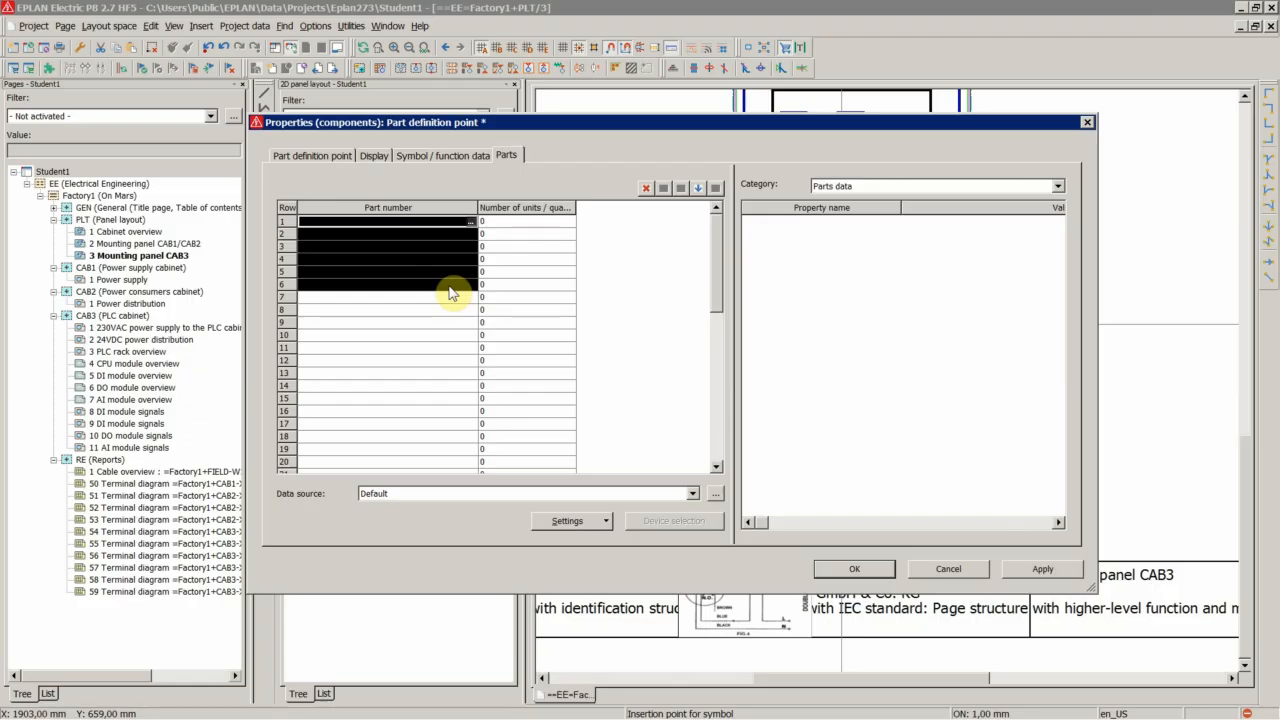
left_click(423, 223)
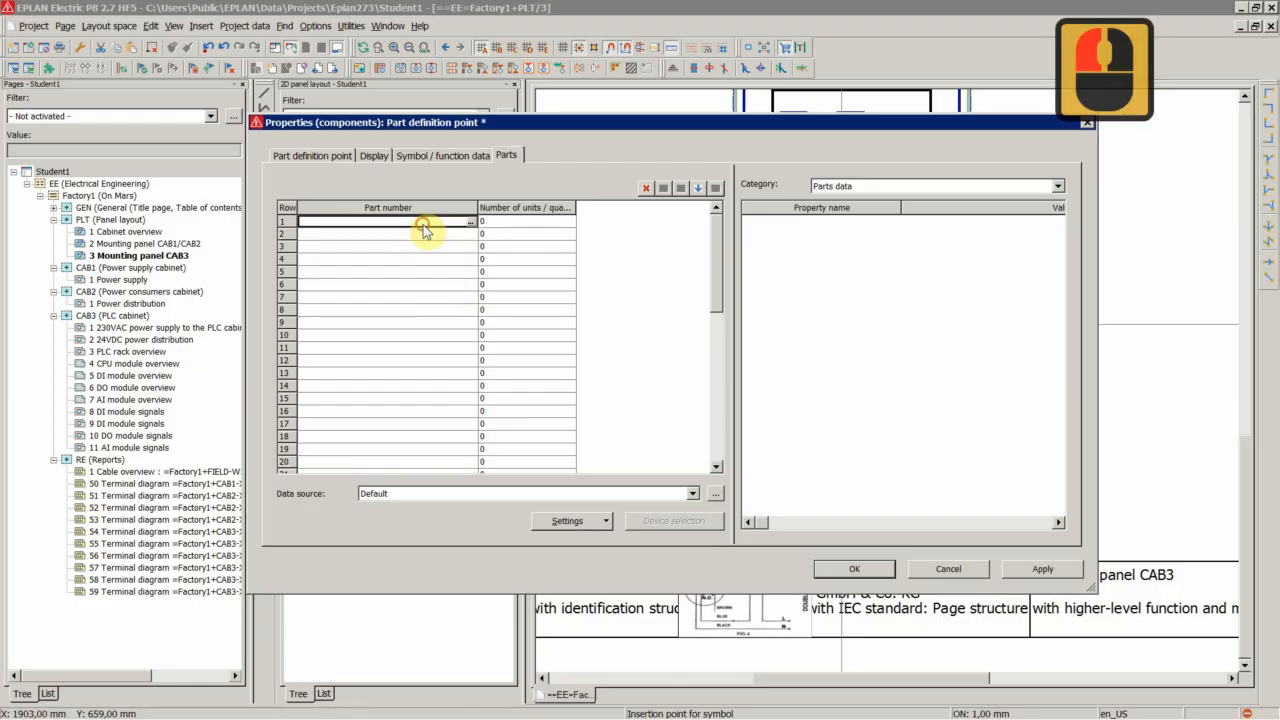
left_click(423, 234)
left_click(422, 247)
left_click(424, 259)
left_click(424, 272)
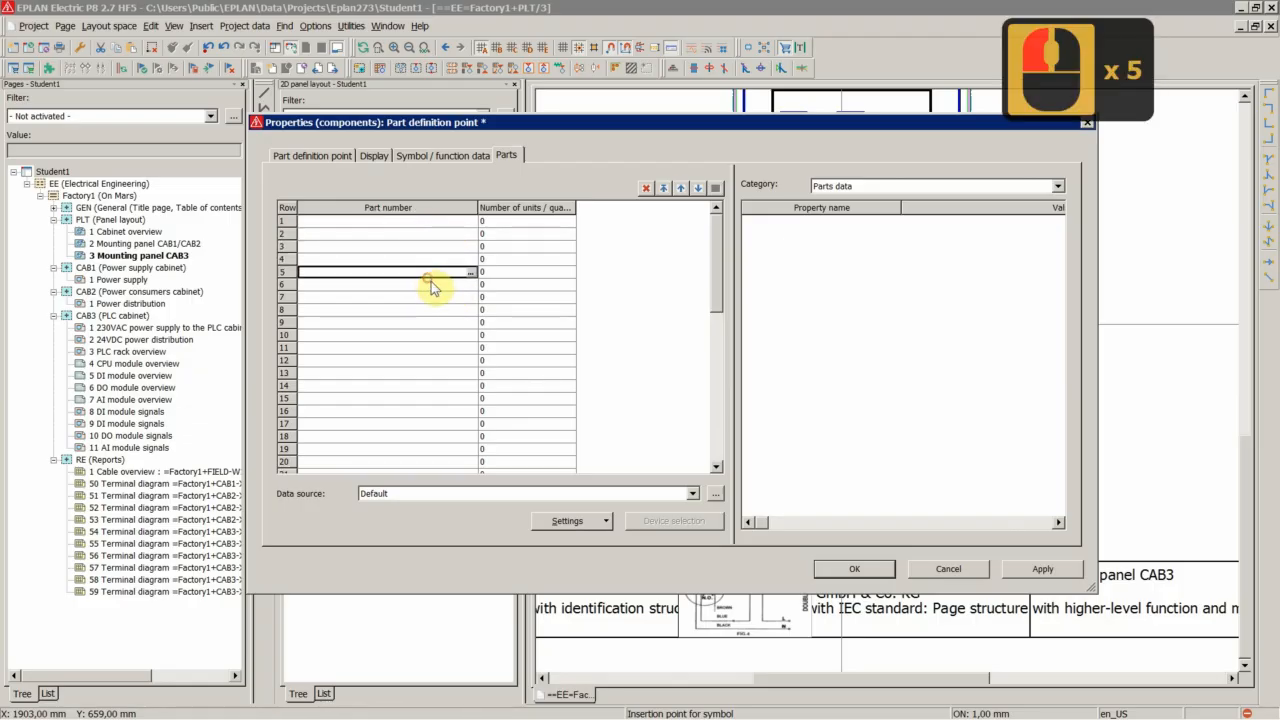
left_click(425, 285)
left_click(426, 298)
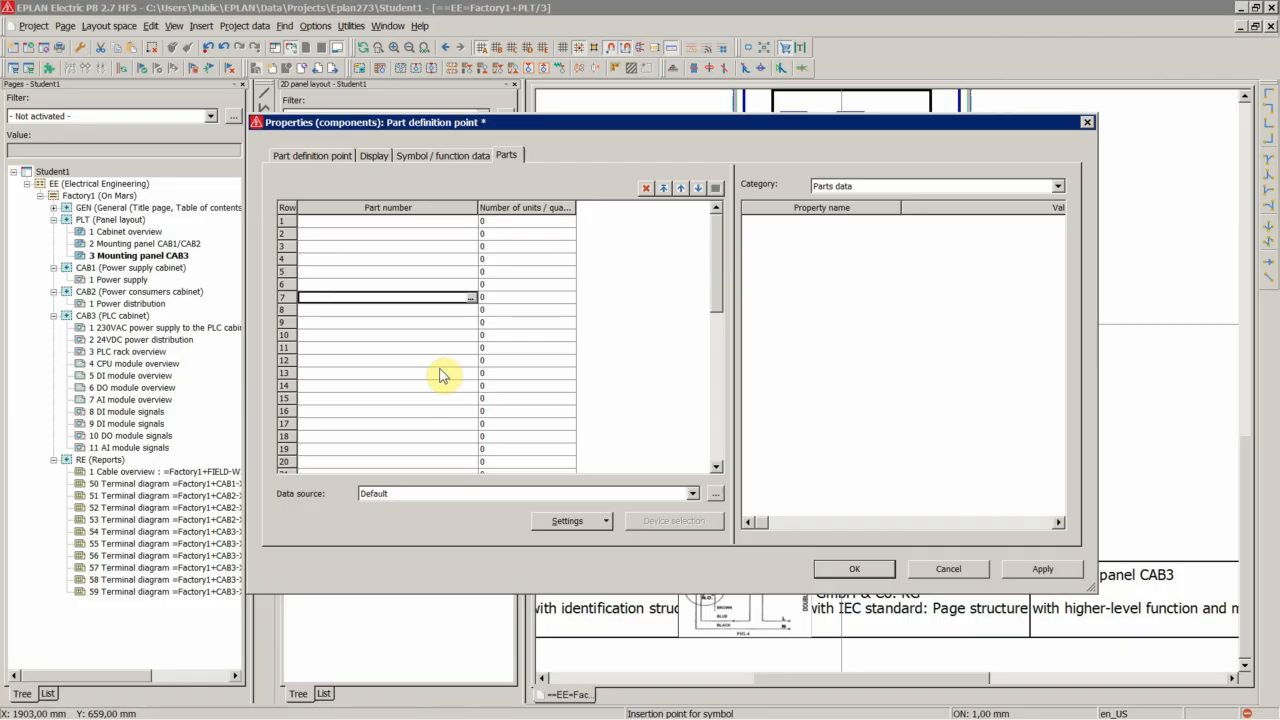
Confirm the part definition point properties and end the insertion command
left_click(326, 160)
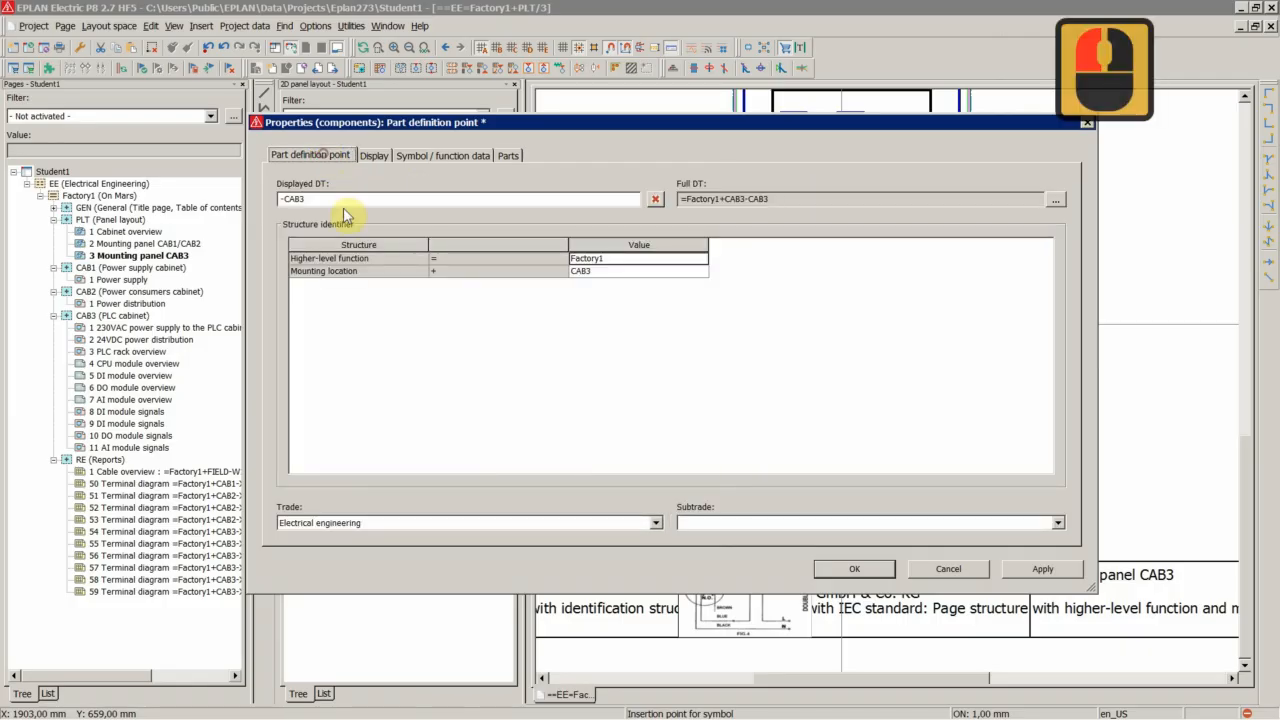
left_click(860, 568)
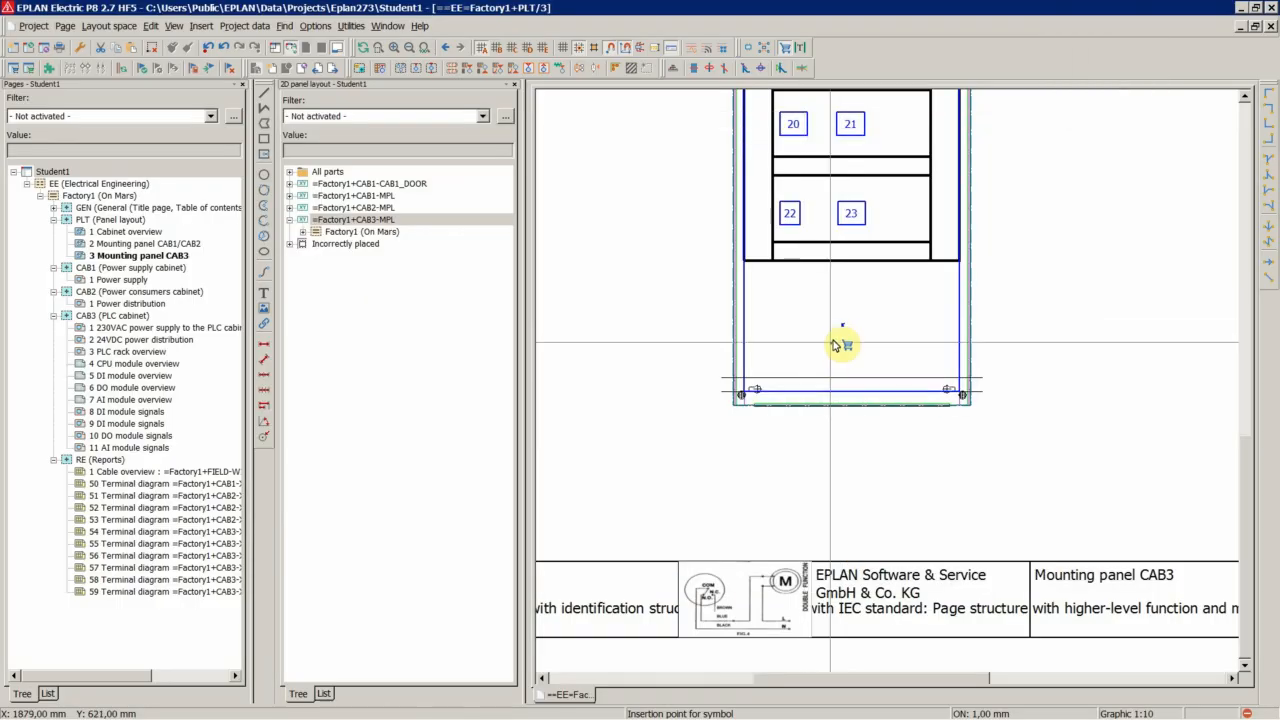
scroll(845, 341, "up", 5)
key("Escape")
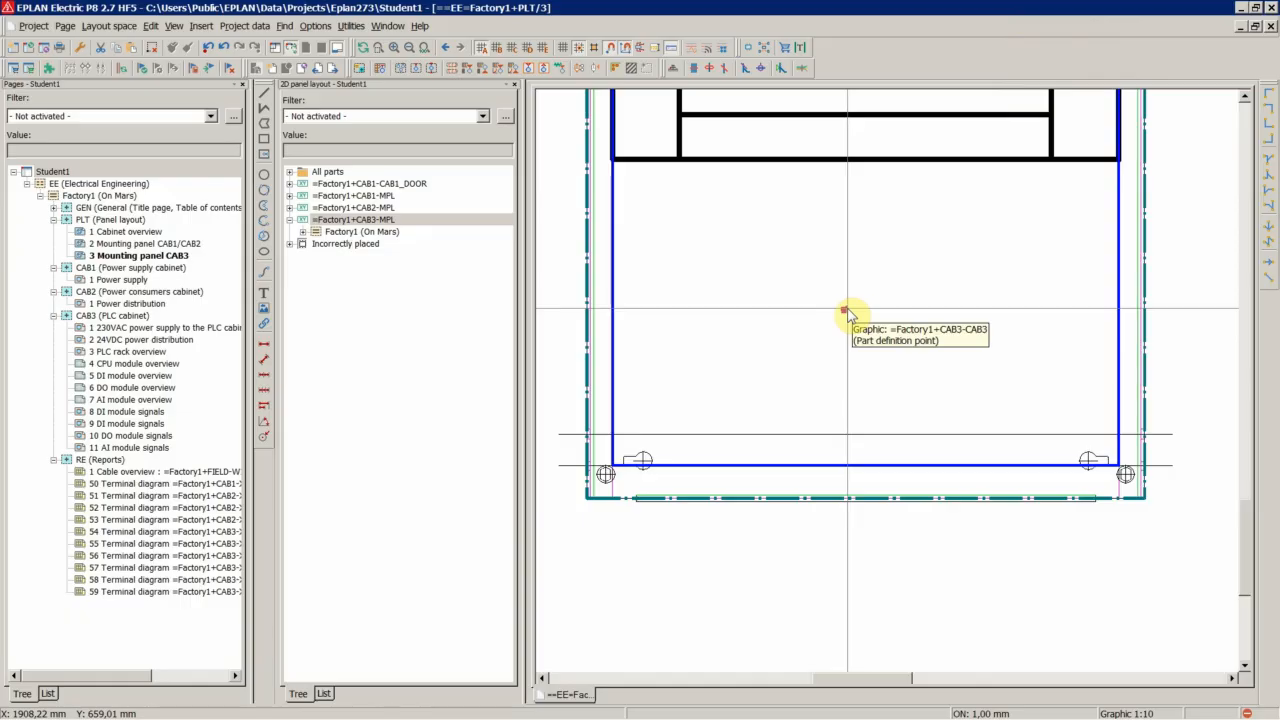
Open the Student1 project's report settings for parts and review the included part types
left_click(563, 313)
left_click(75, 172)
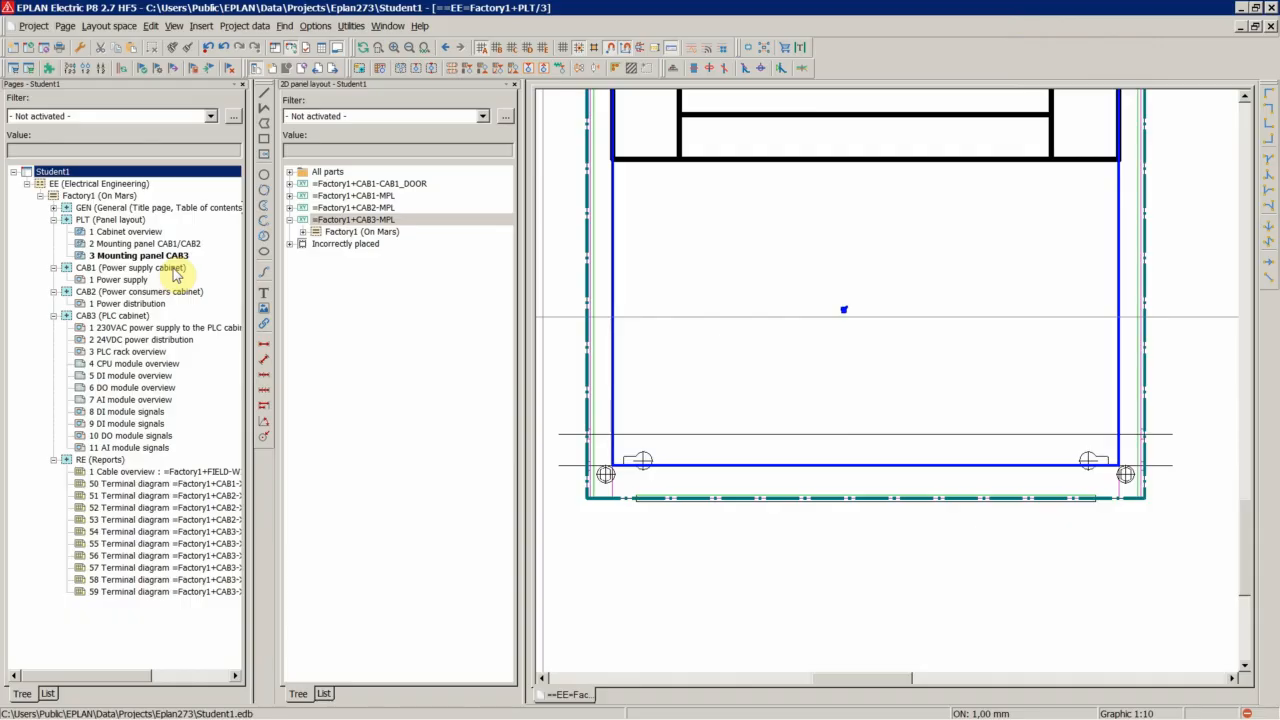
left_click(351, 26)
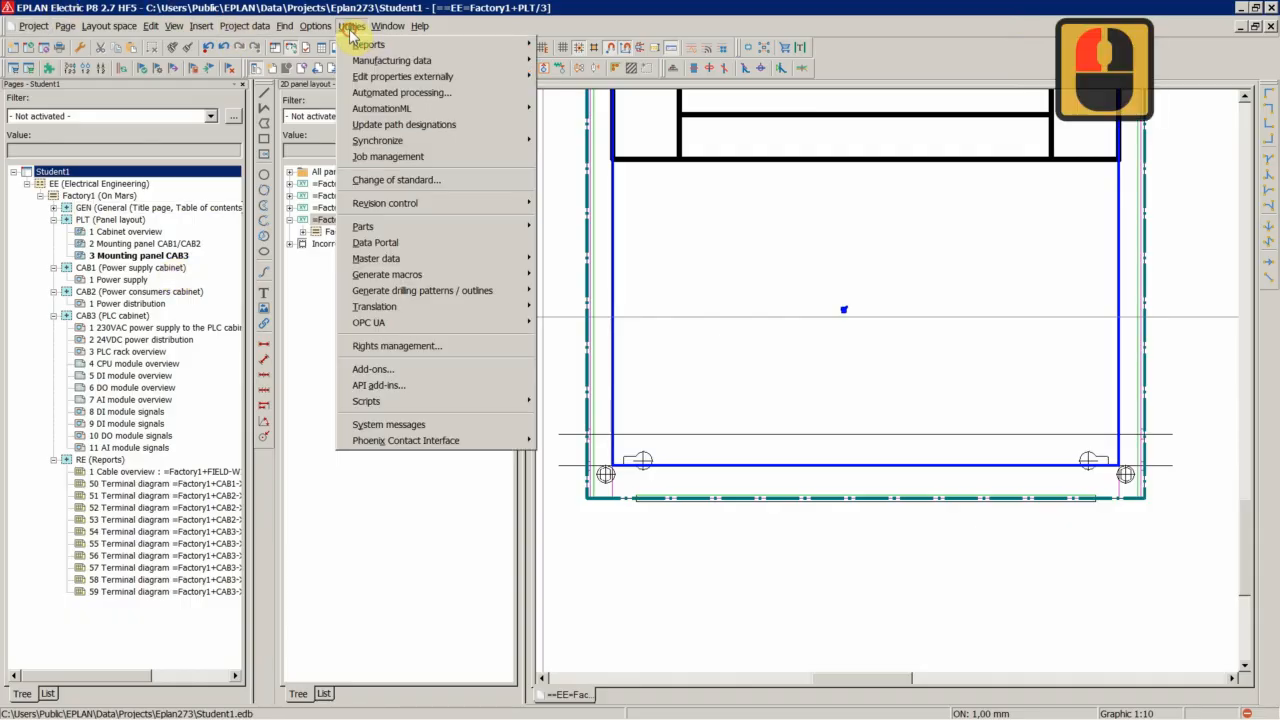
left_click(370, 45)
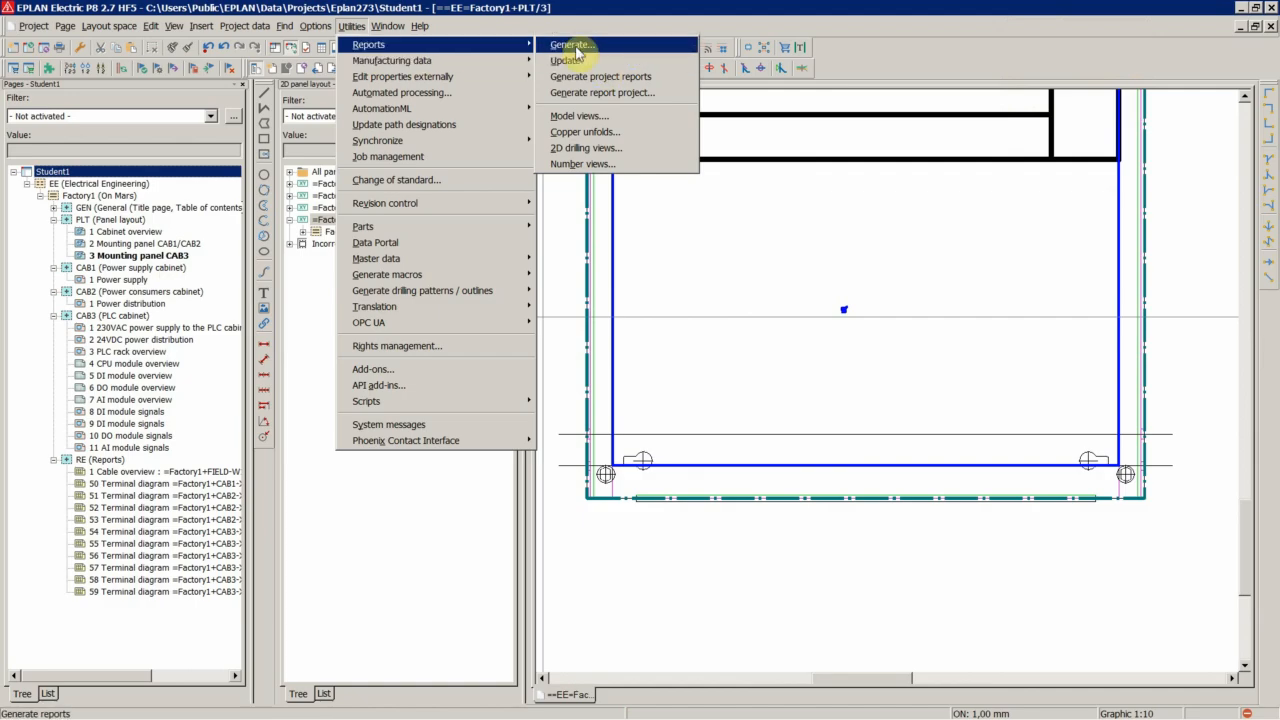
left_click(458, 355)
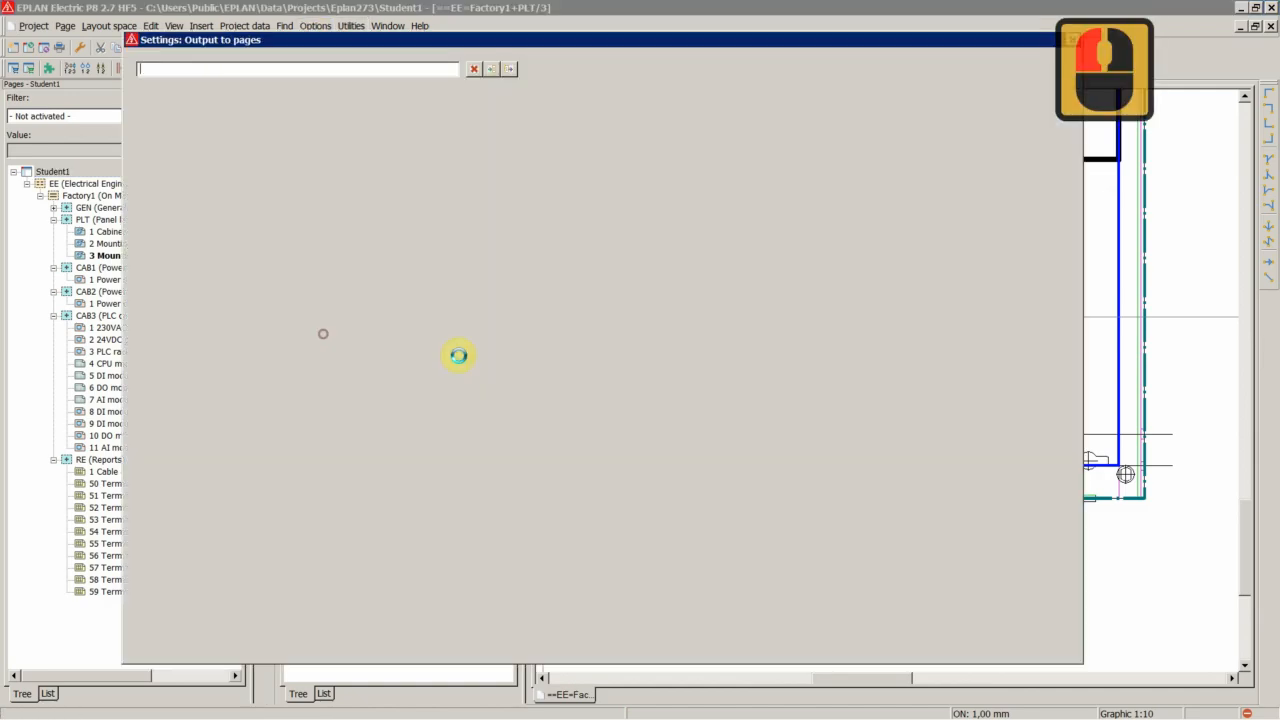
left_click(213, 246)
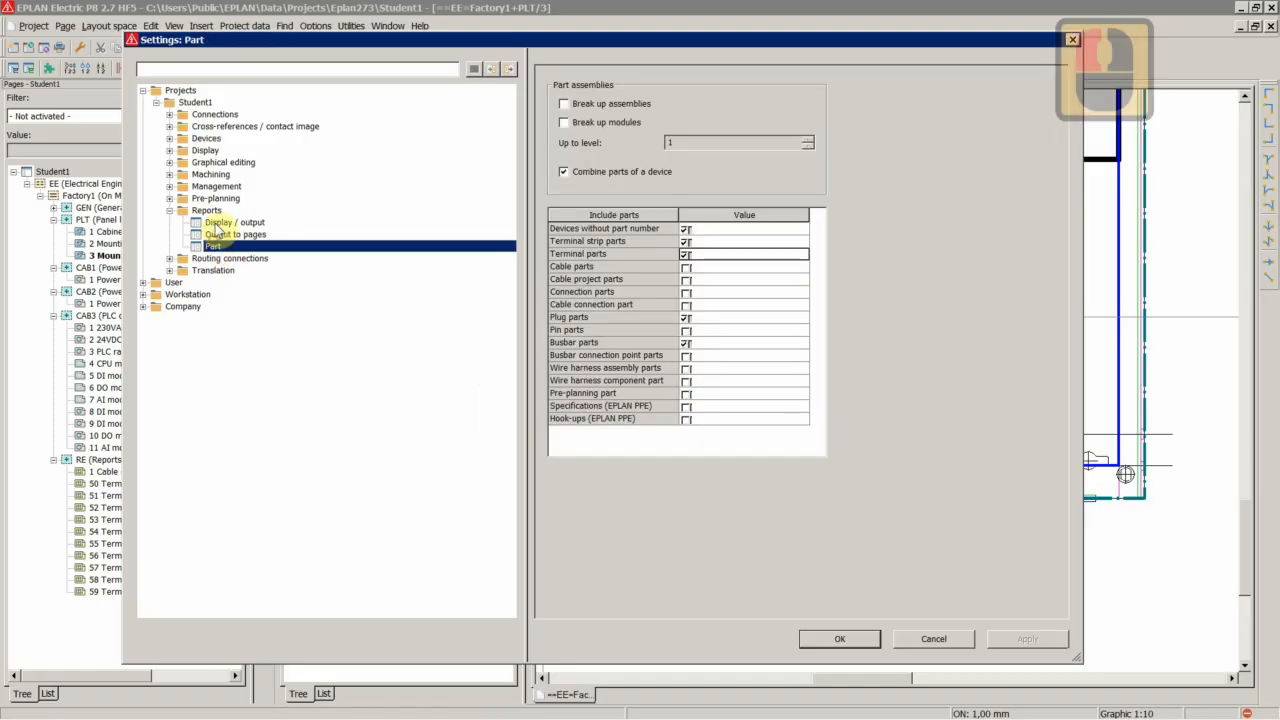
left_click(194, 101)
left_click(190, 93)
left_click(194, 100)
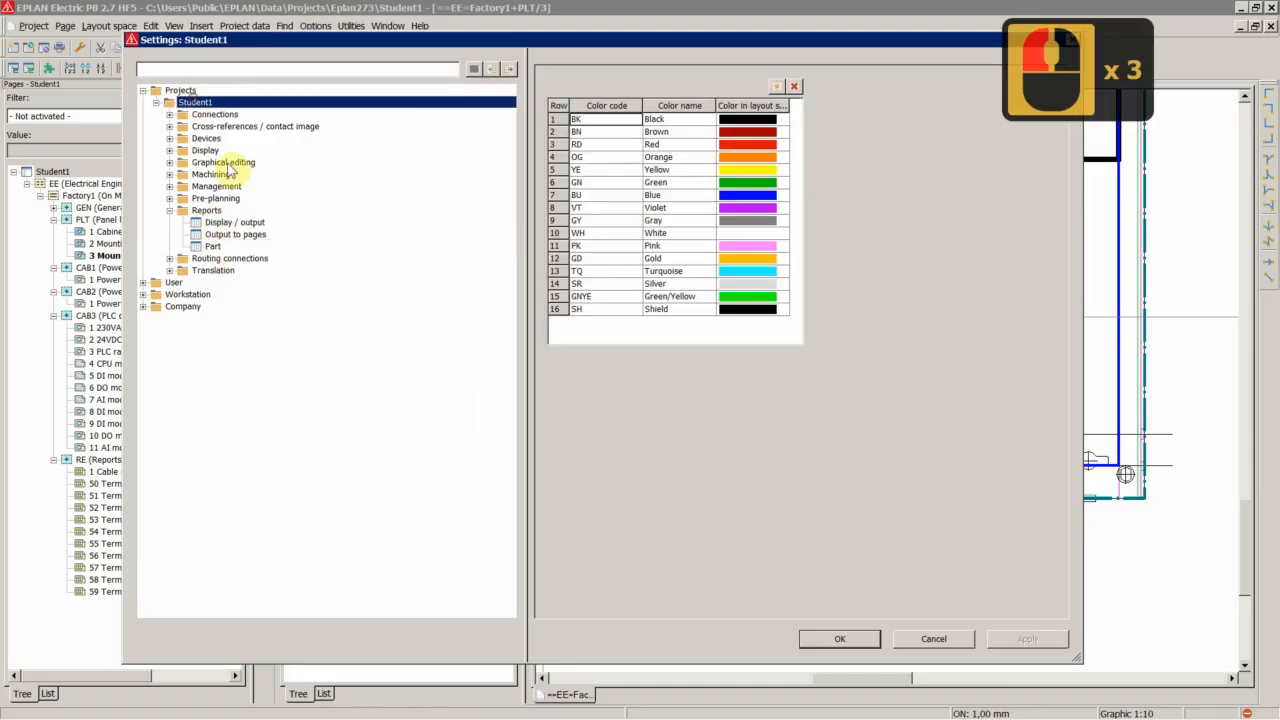
left_click(213, 246)
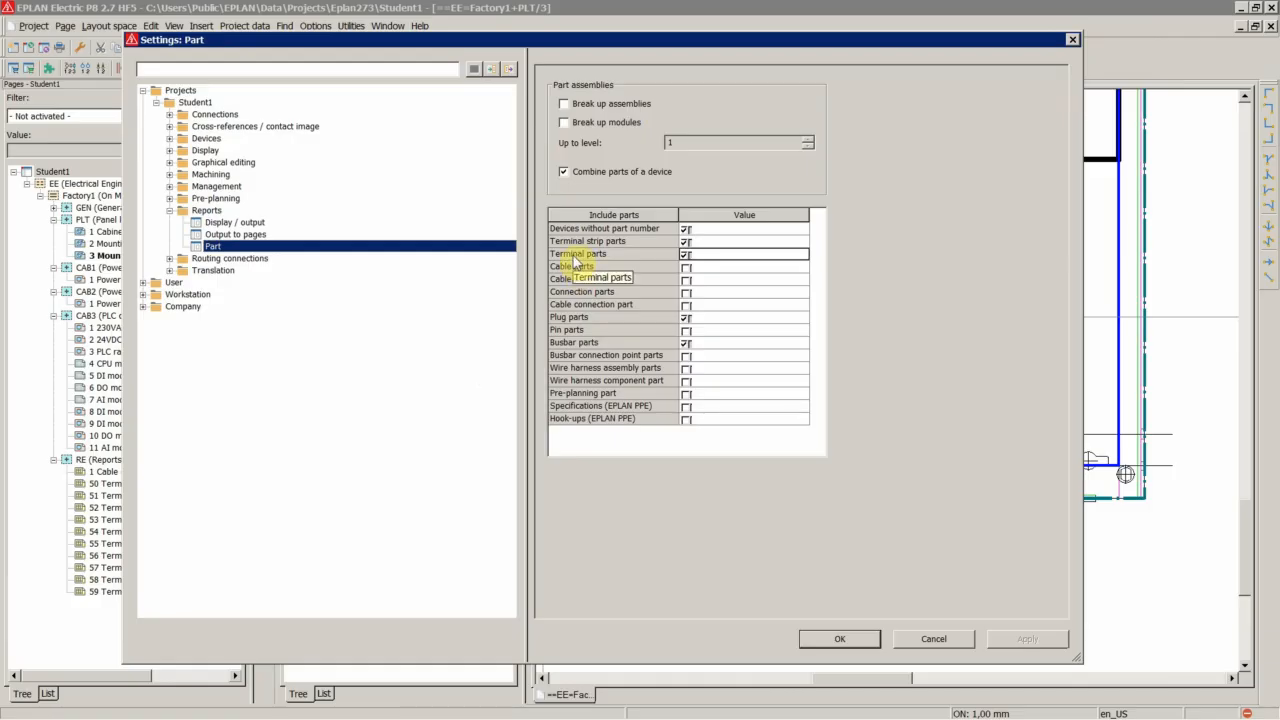
Toggle Terminal parts off and on again in the part report settings, then apply and close them
left_click(575, 257)
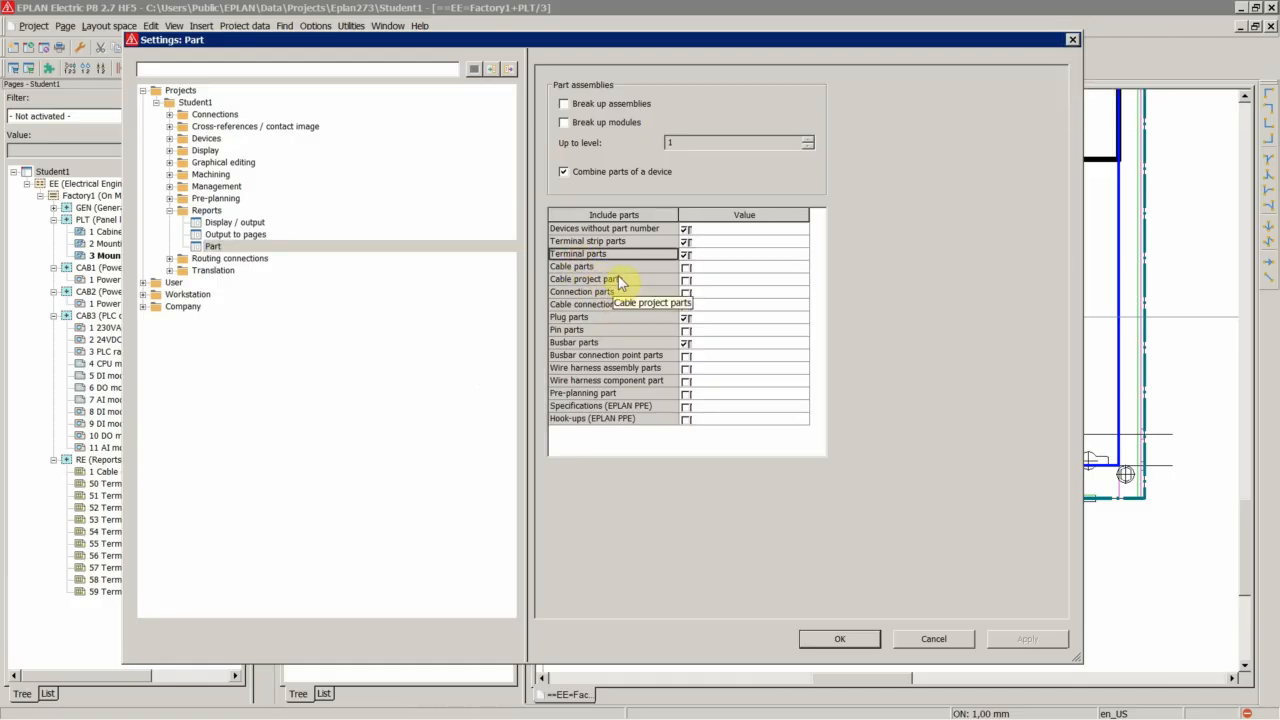
left_click(687, 258)
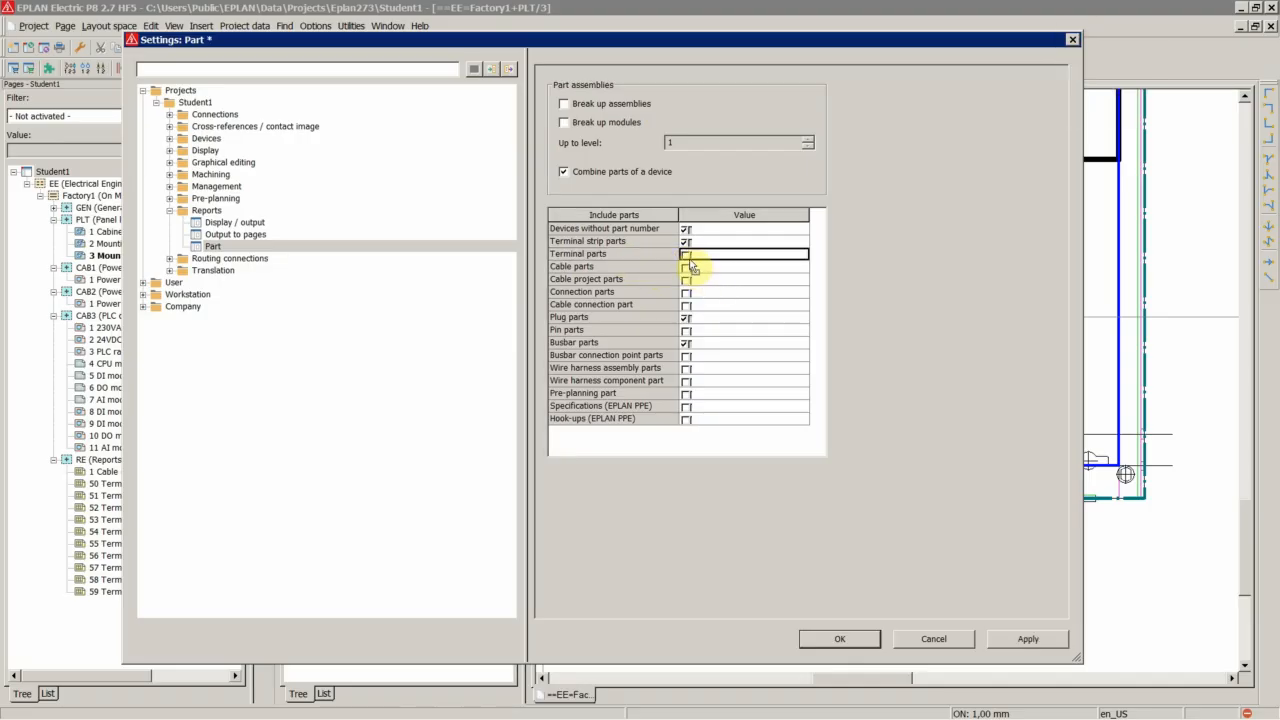
left_click(687, 255)
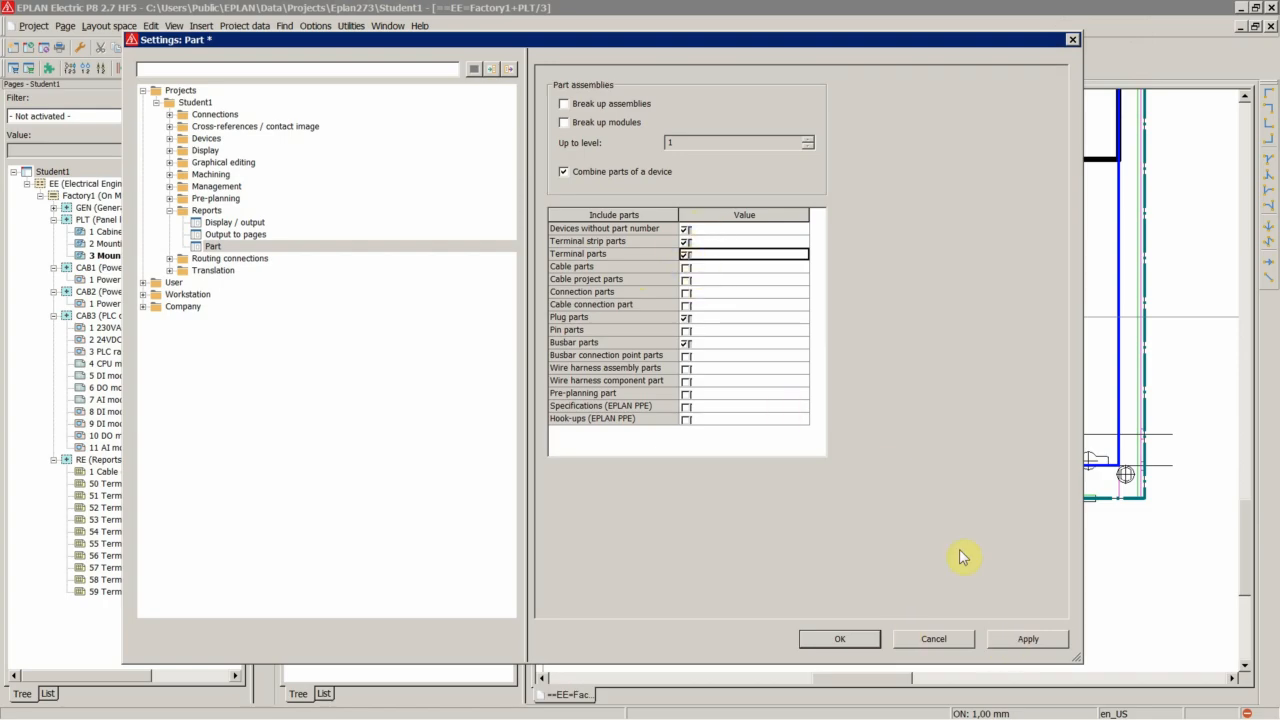
left_click(1022, 639)
left_click(843, 639)
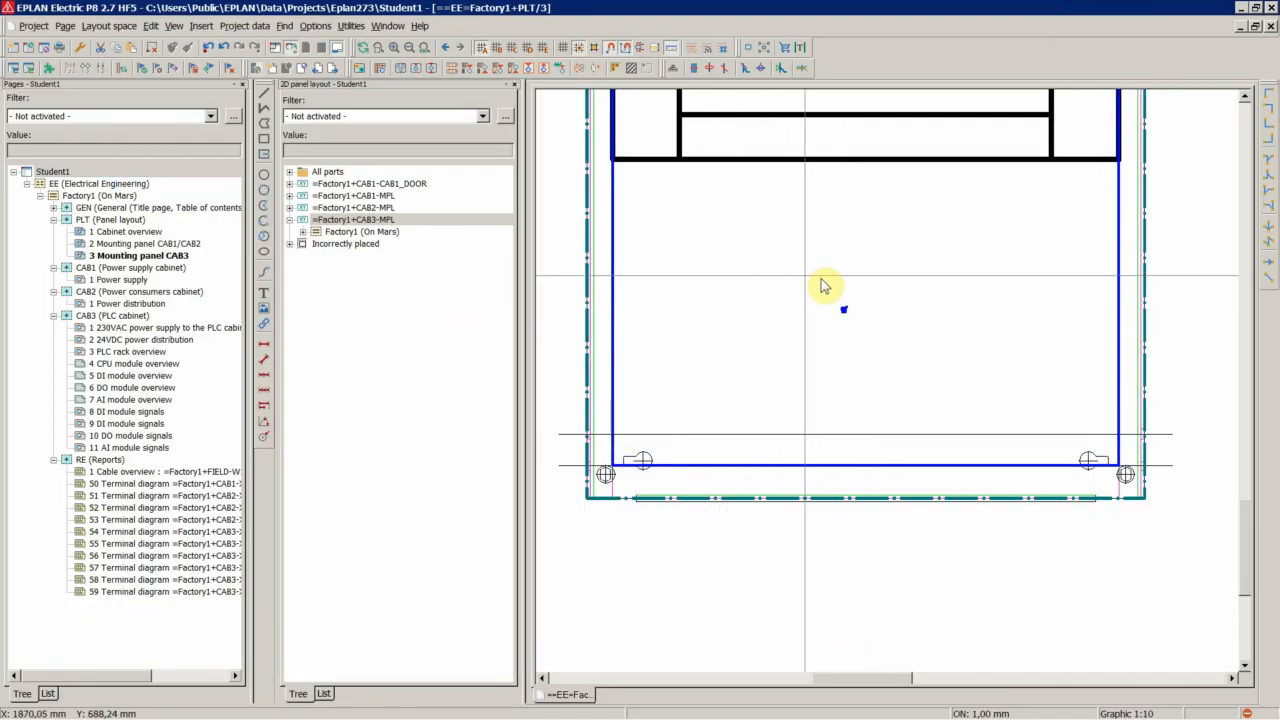
Add a new Parts list report template for the Student1 project in the report generation dialog
left_click(894, 343)
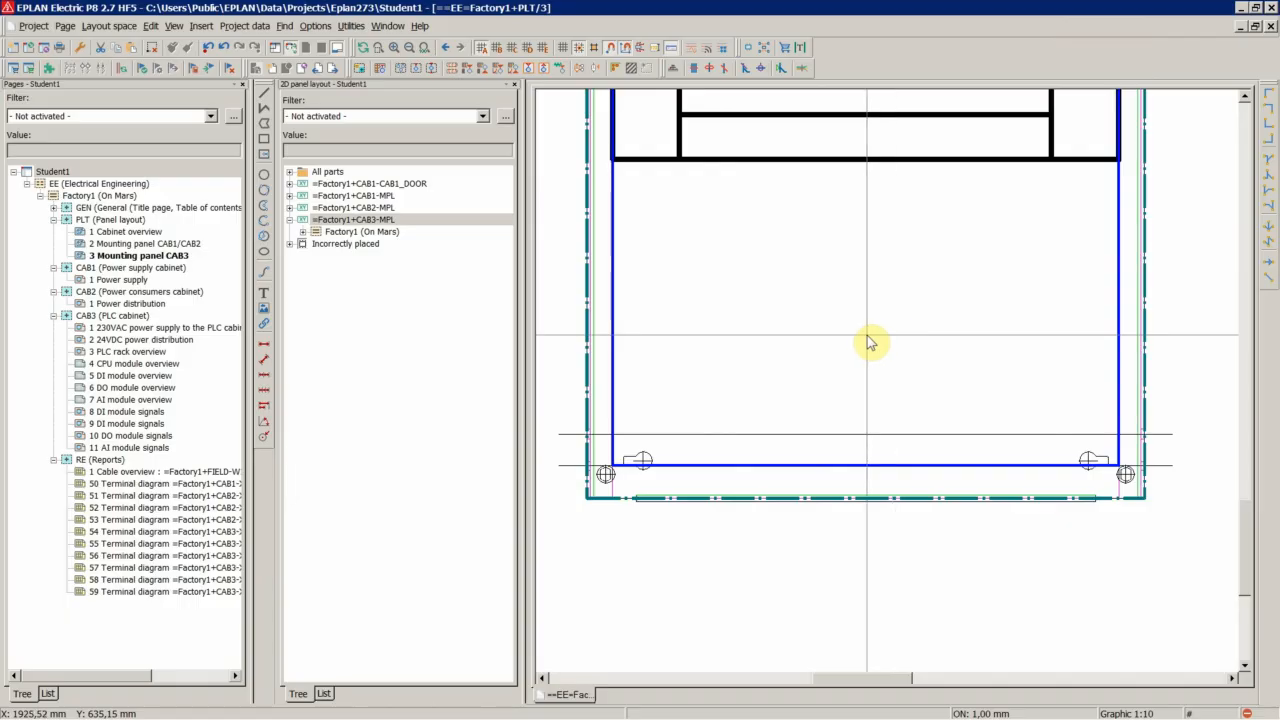
left_click(56, 172)
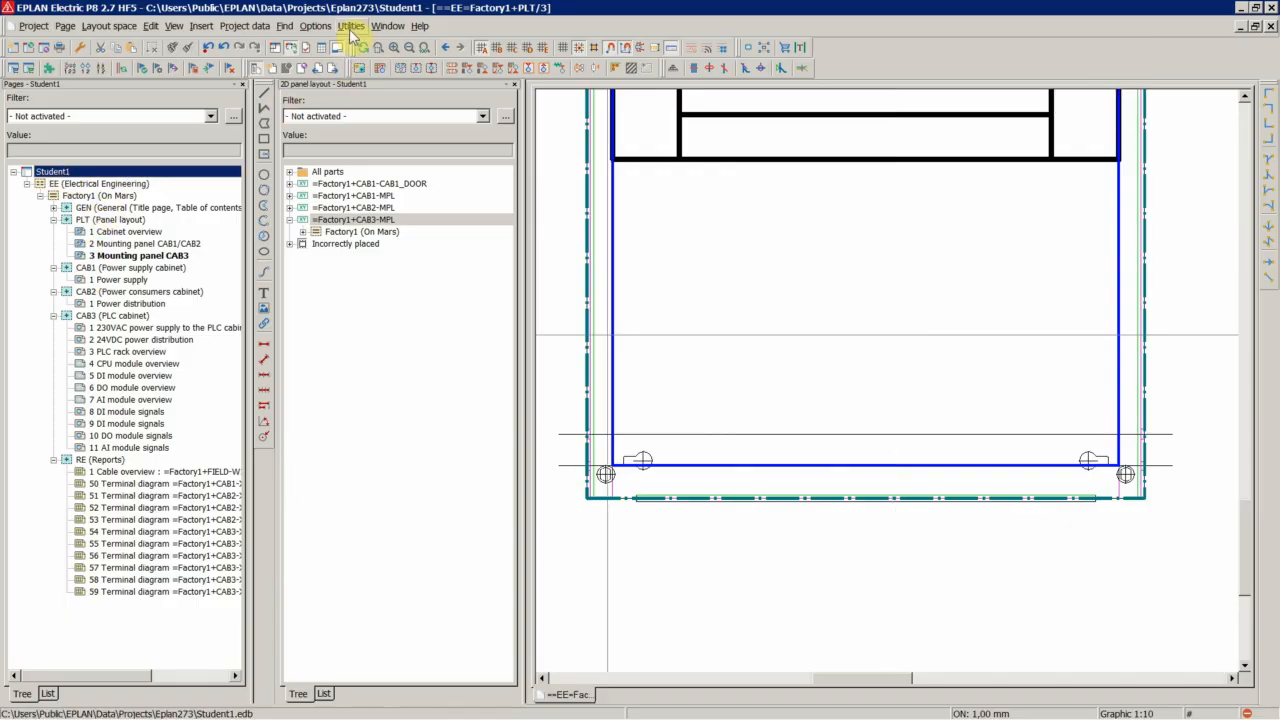
left_click(352, 26)
left_click(368, 45)
left_click(570, 44)
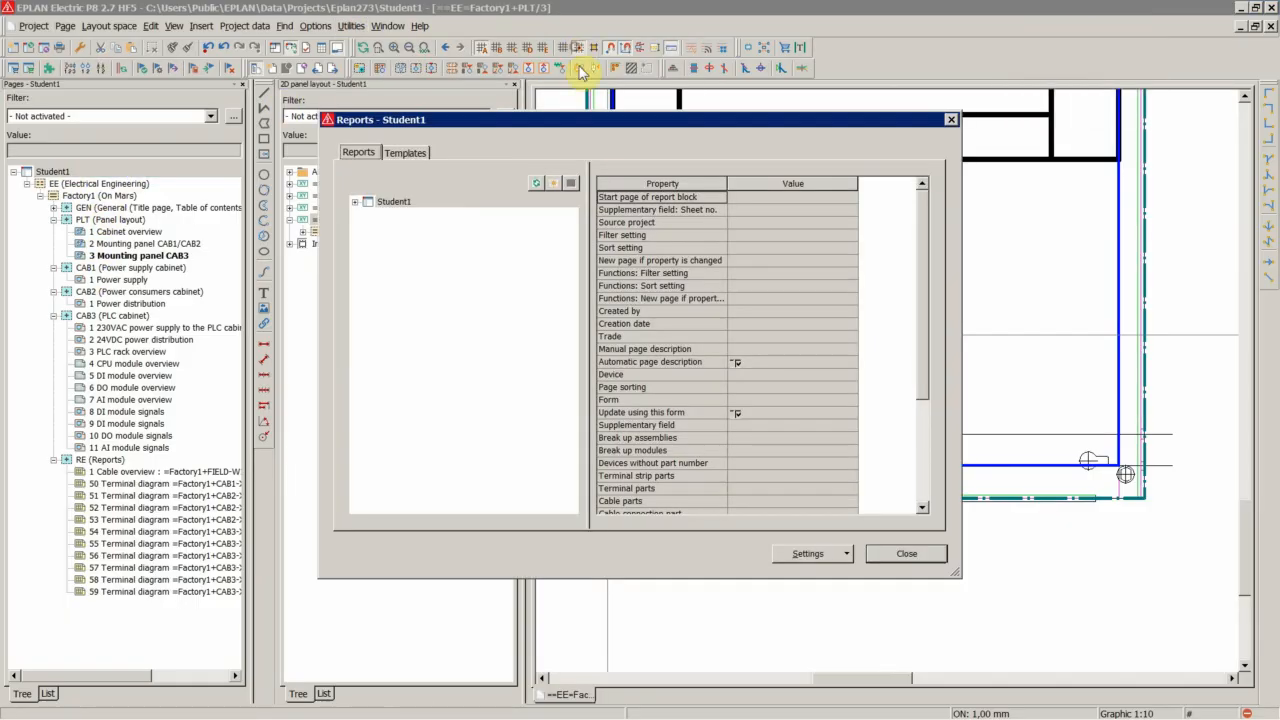
left_click(405, 152)
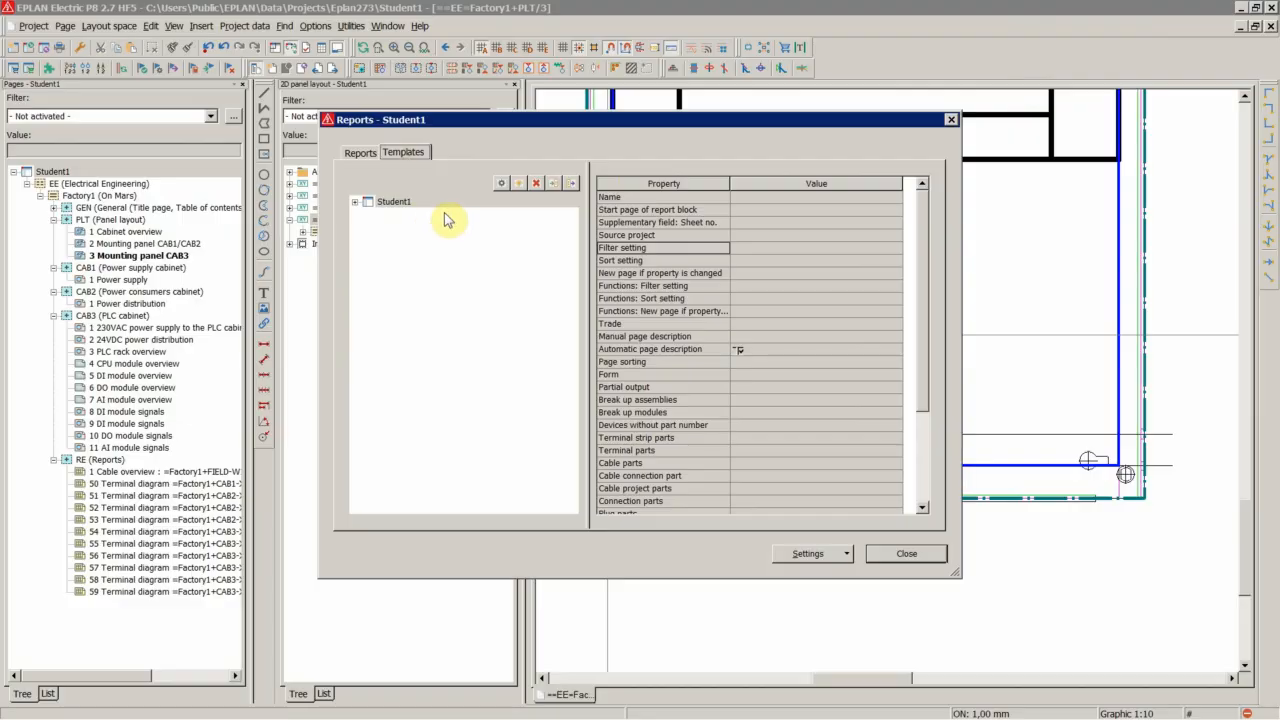
left_click(520, 185)
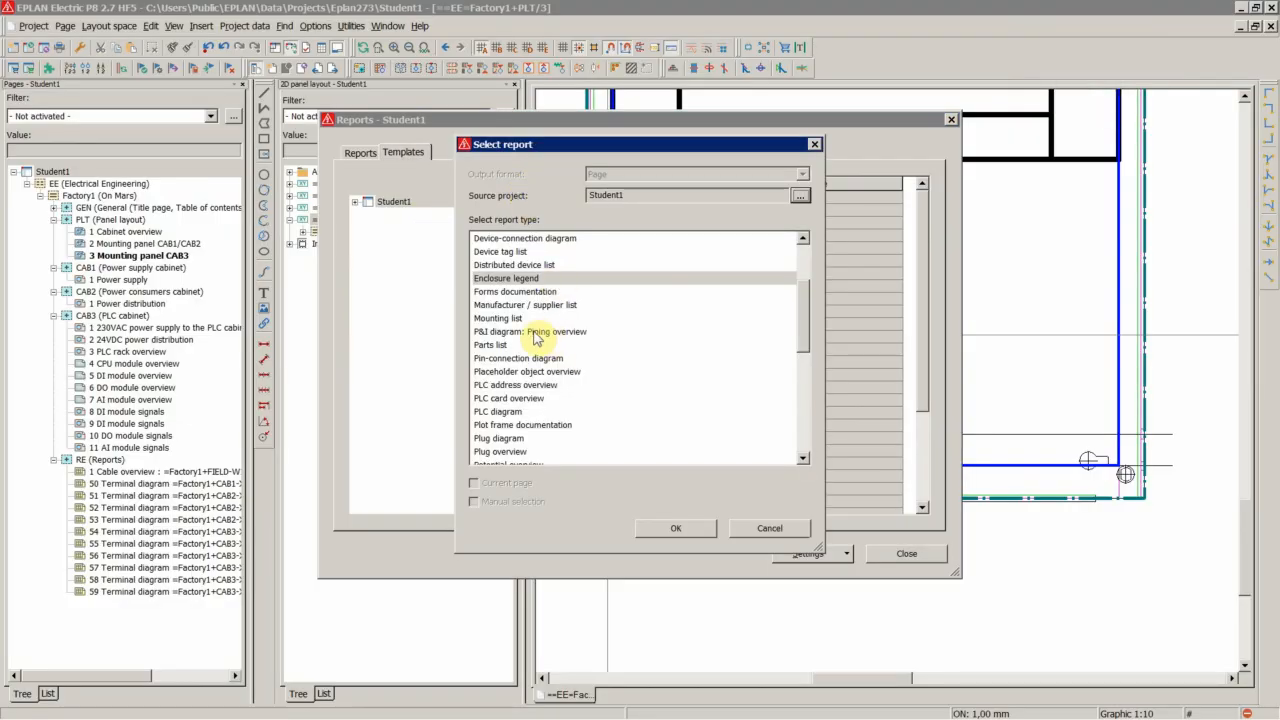
left_click(500, 345)
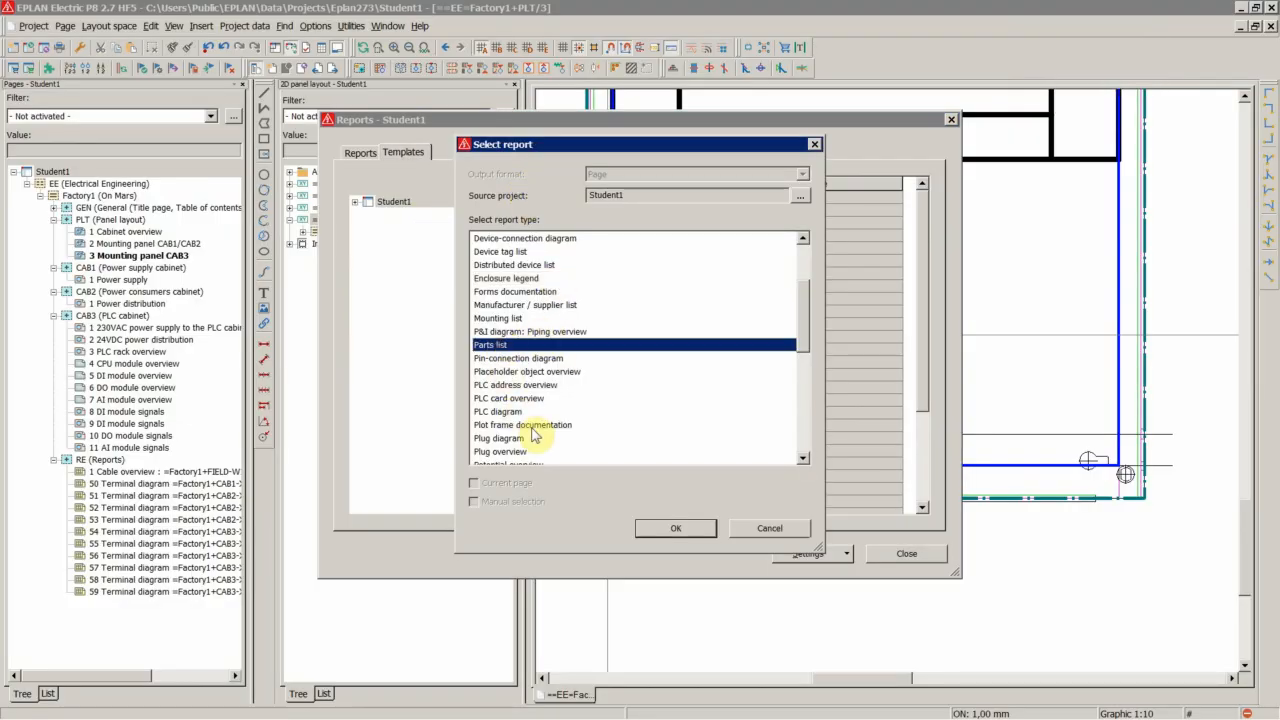
left_click(676, 528)
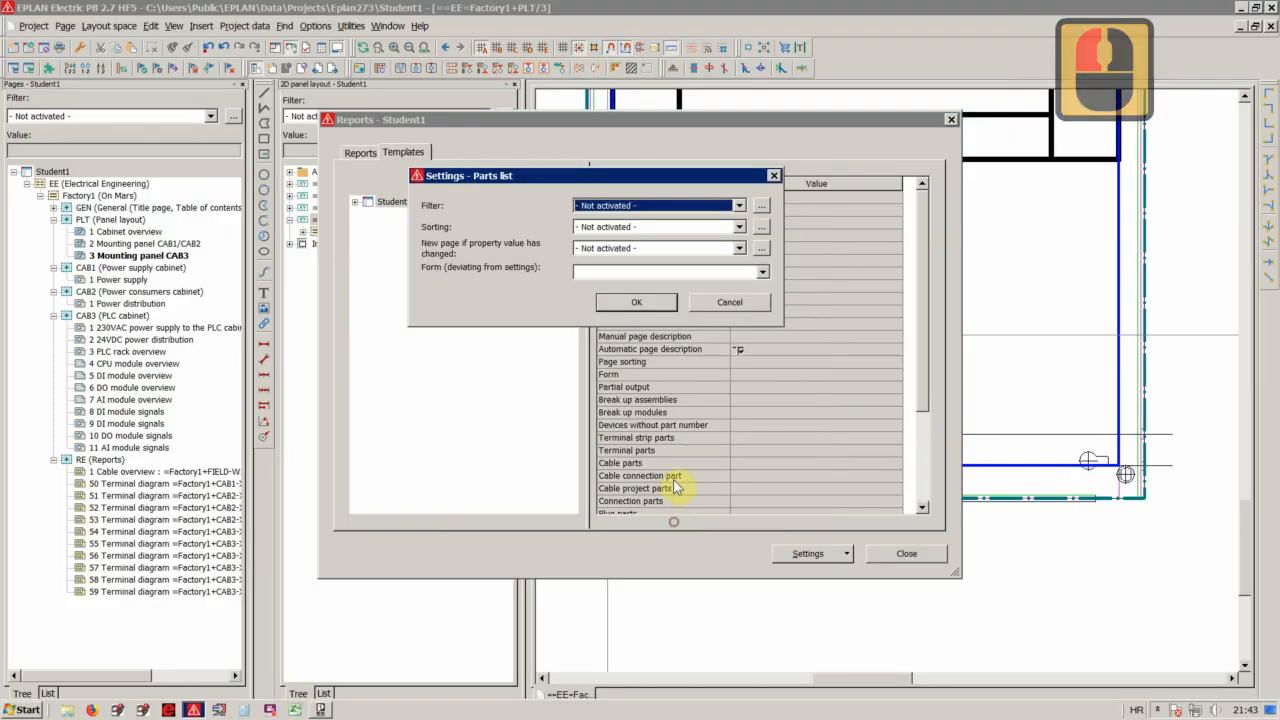
Place the new Parts list report in the RE (Reports) section with page name 100
left_click(634, 304)
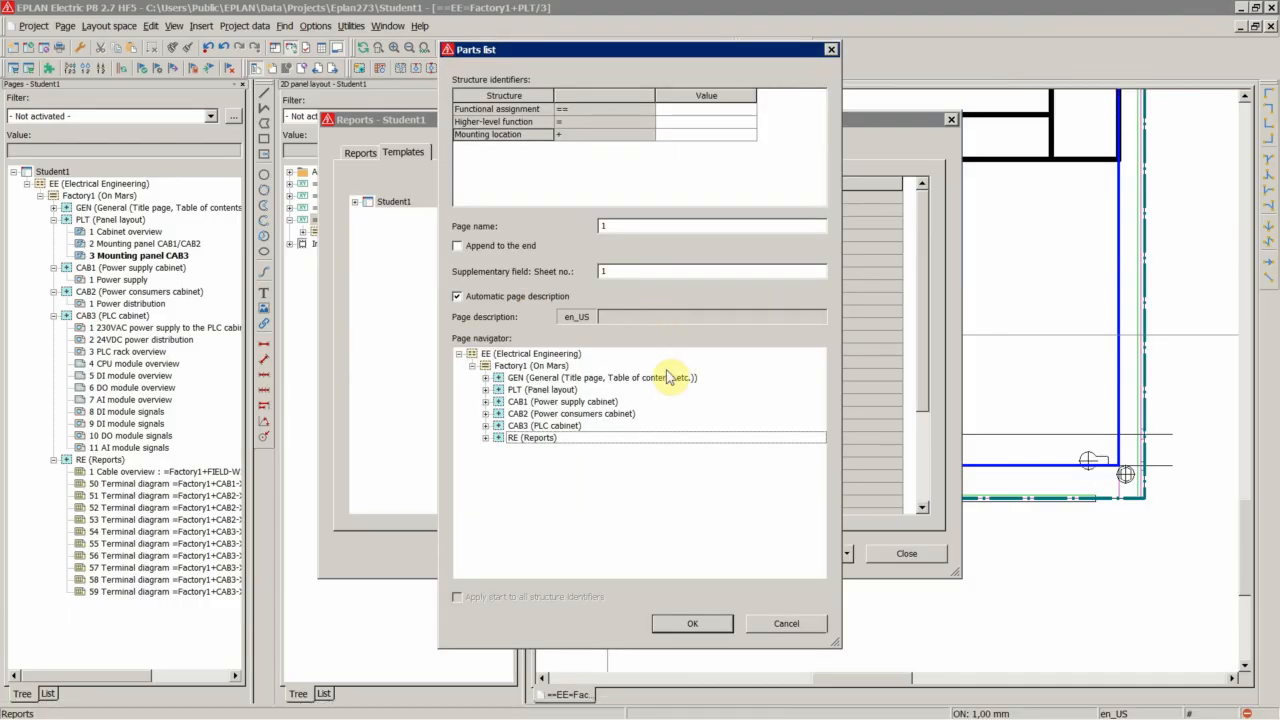
double_click(532, 438)
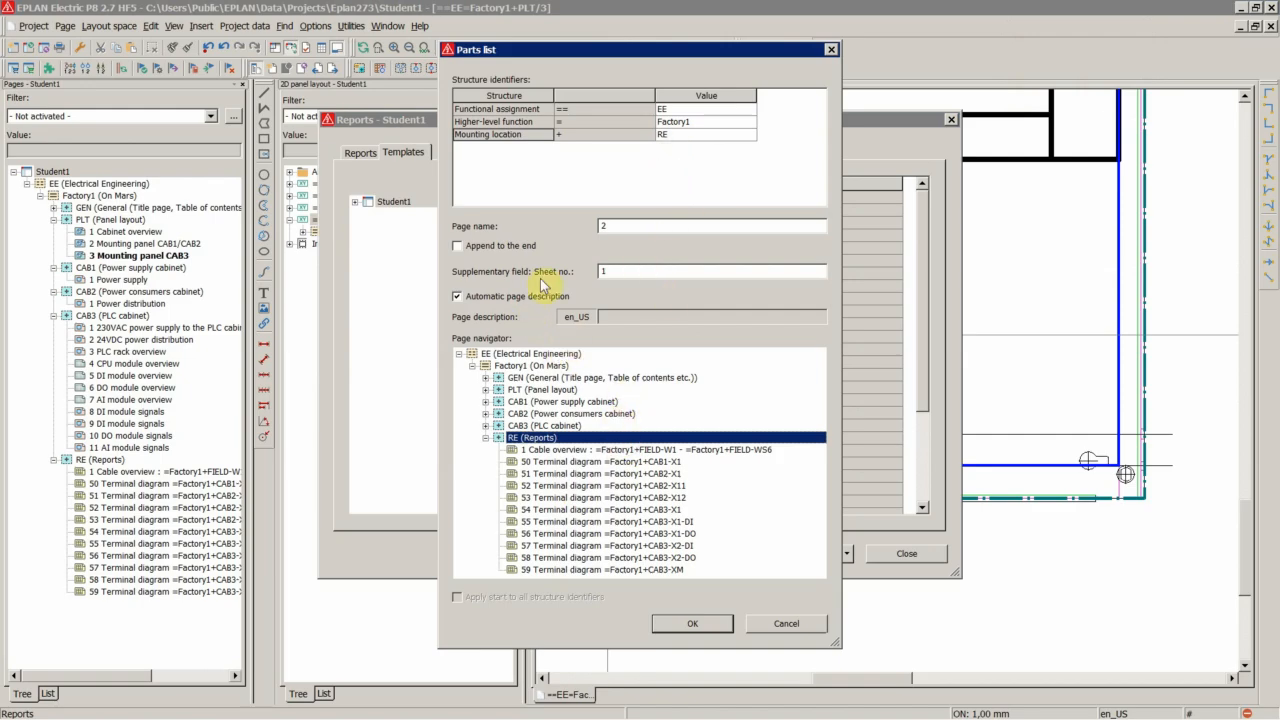
double_click(605, 226)
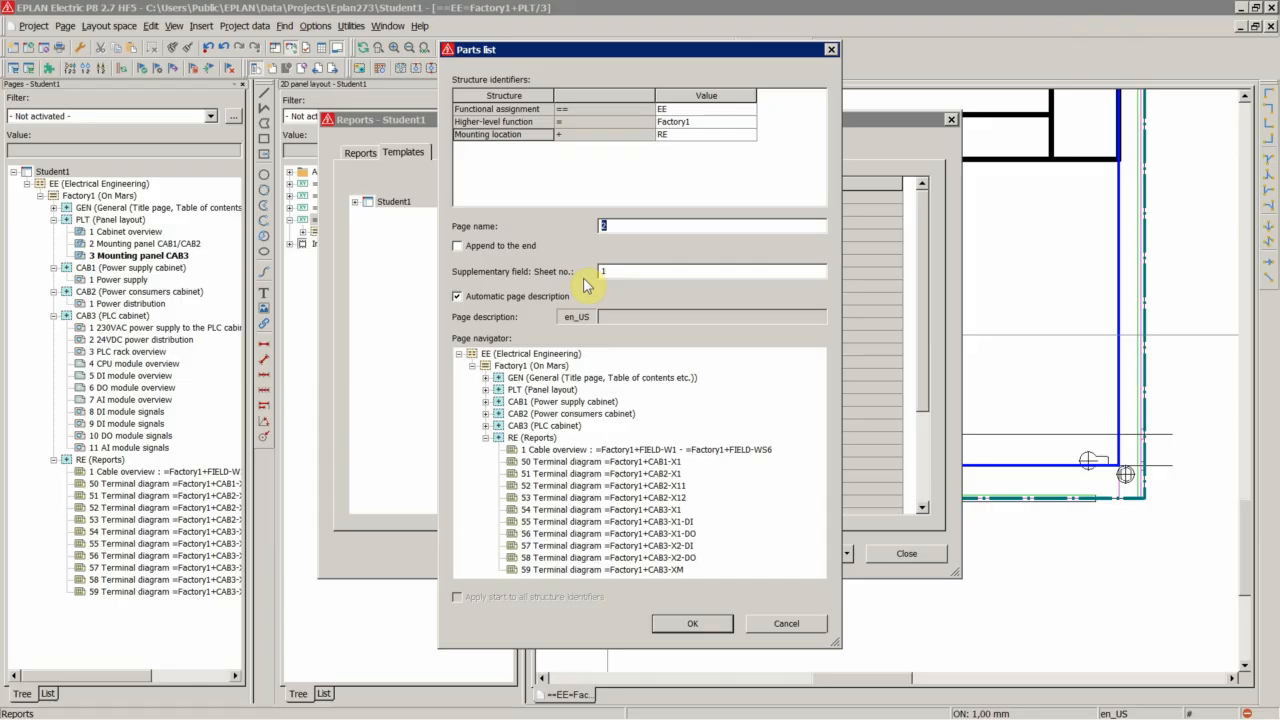
type("100")
left_click(683, 626)
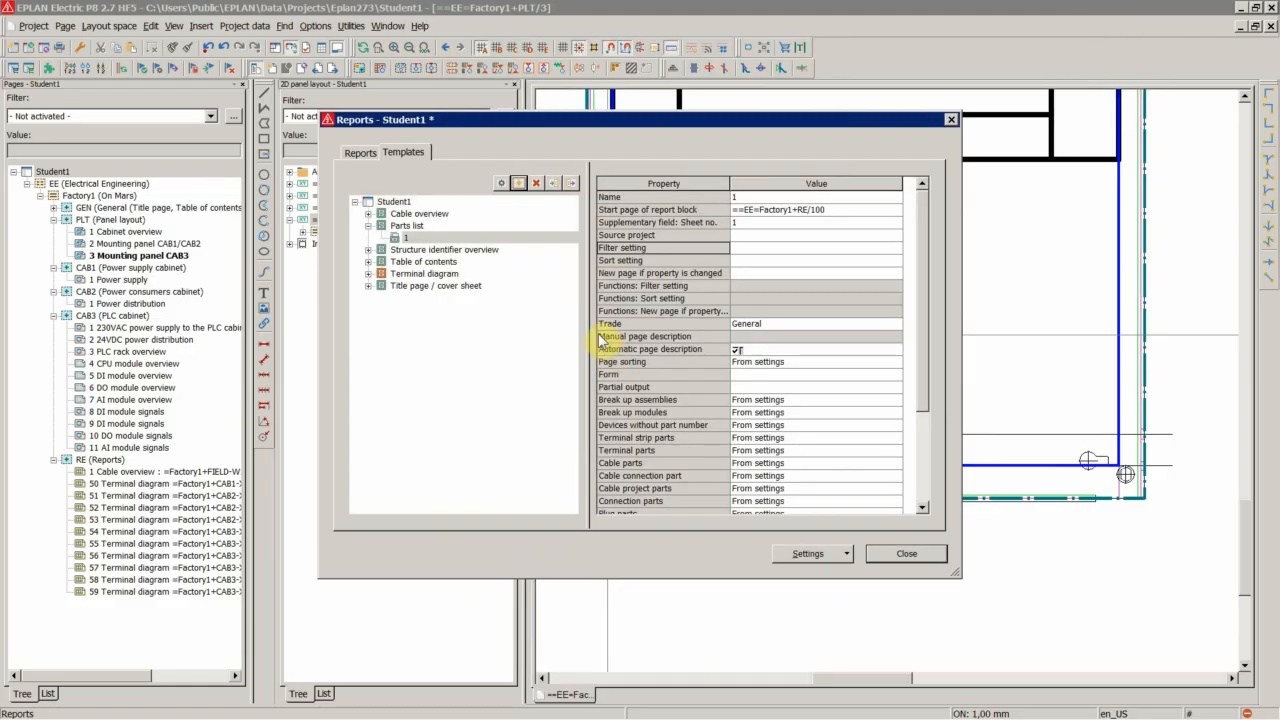
Generate the parts list report from the Parts list template
left_click(402, 238)
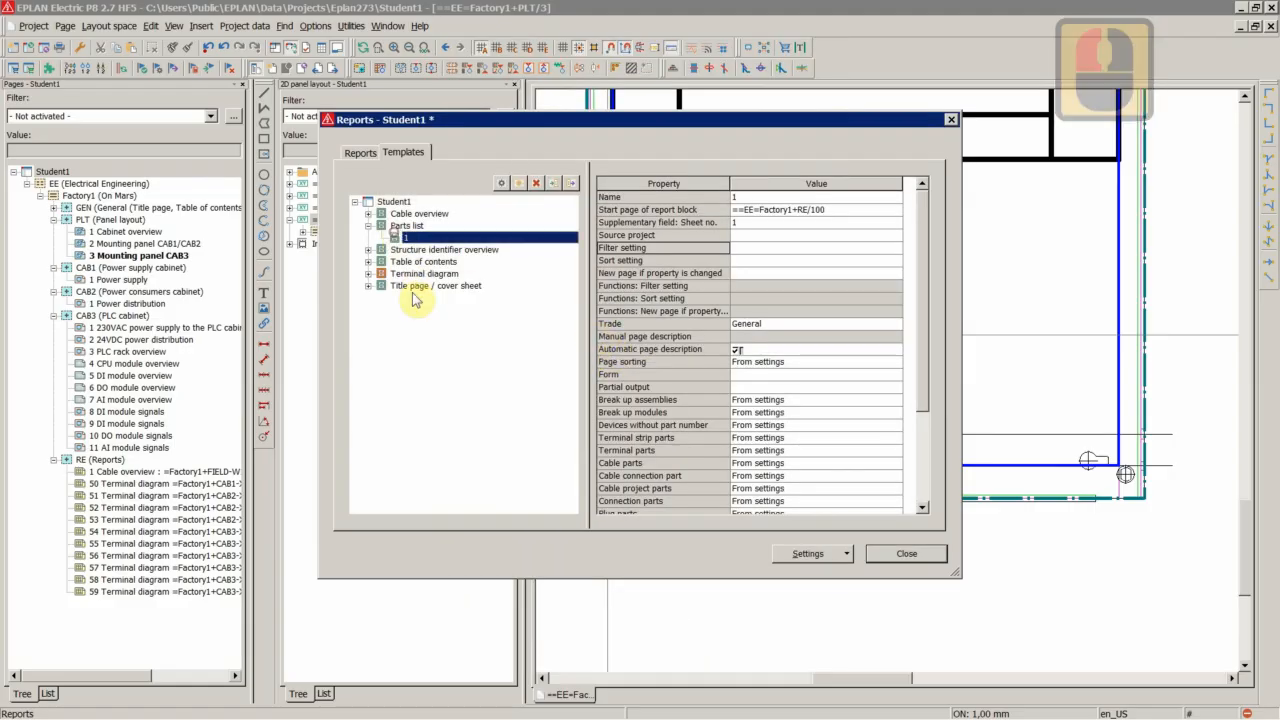
left_click(501, 183)
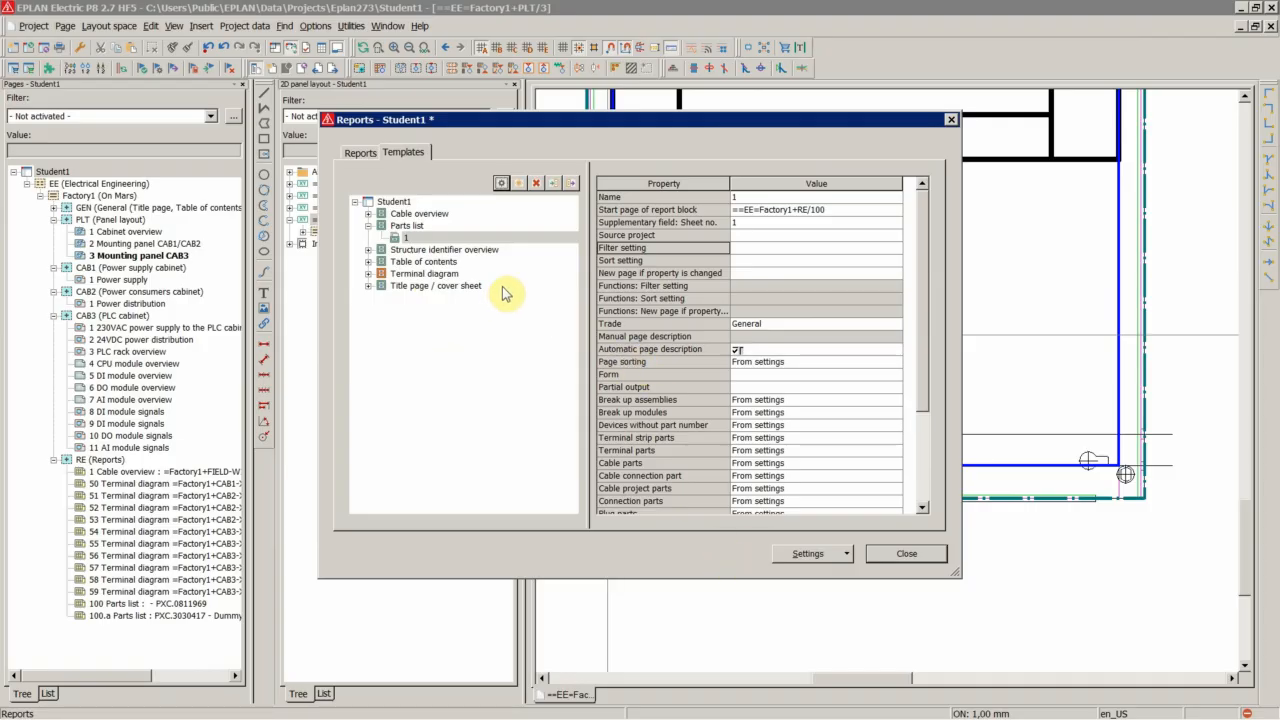
Add a Summarized parts list report template placed in the RE (Reports) section with page name 200
left_click(502, 184)
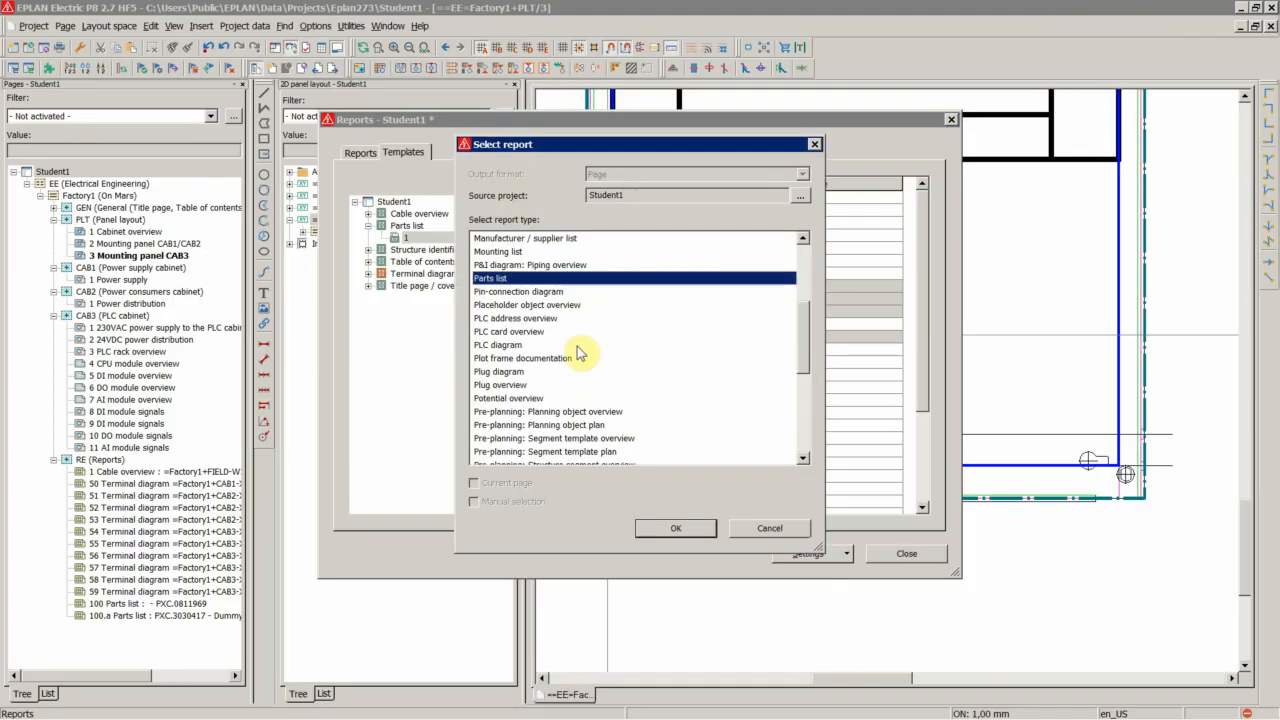
scroll(578, 352, "down", 6)
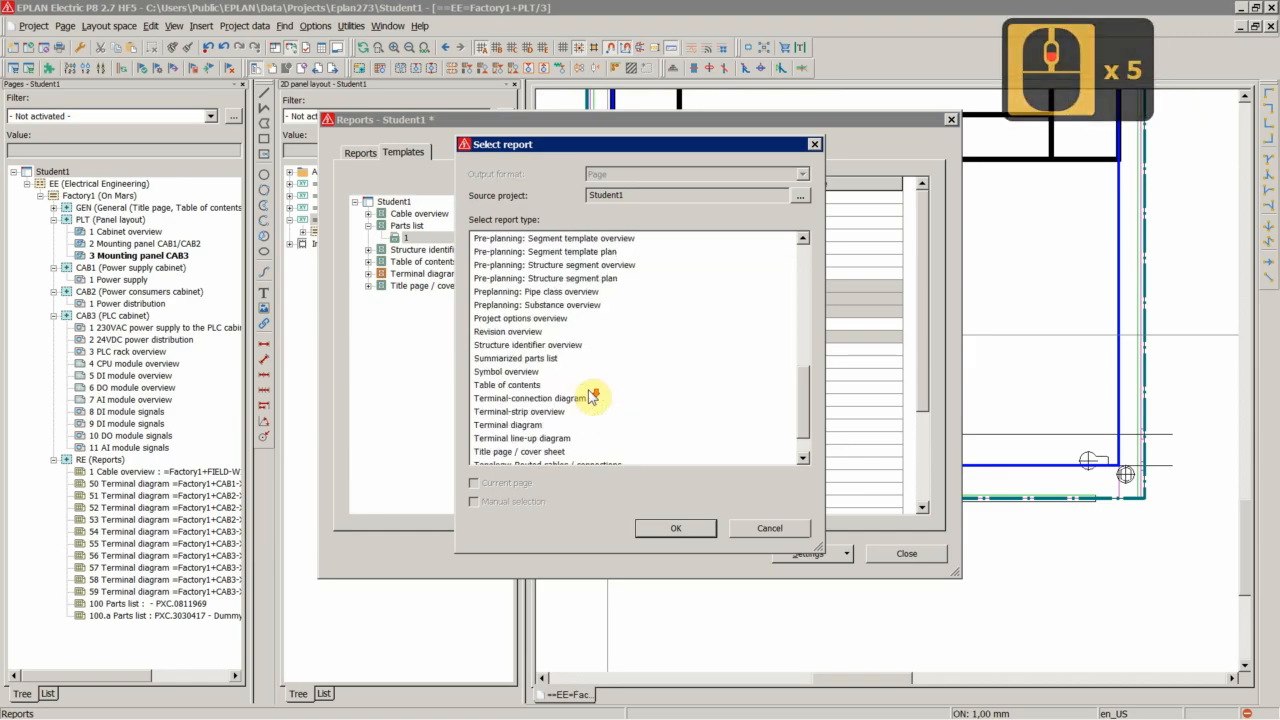
left_click(537, 322)
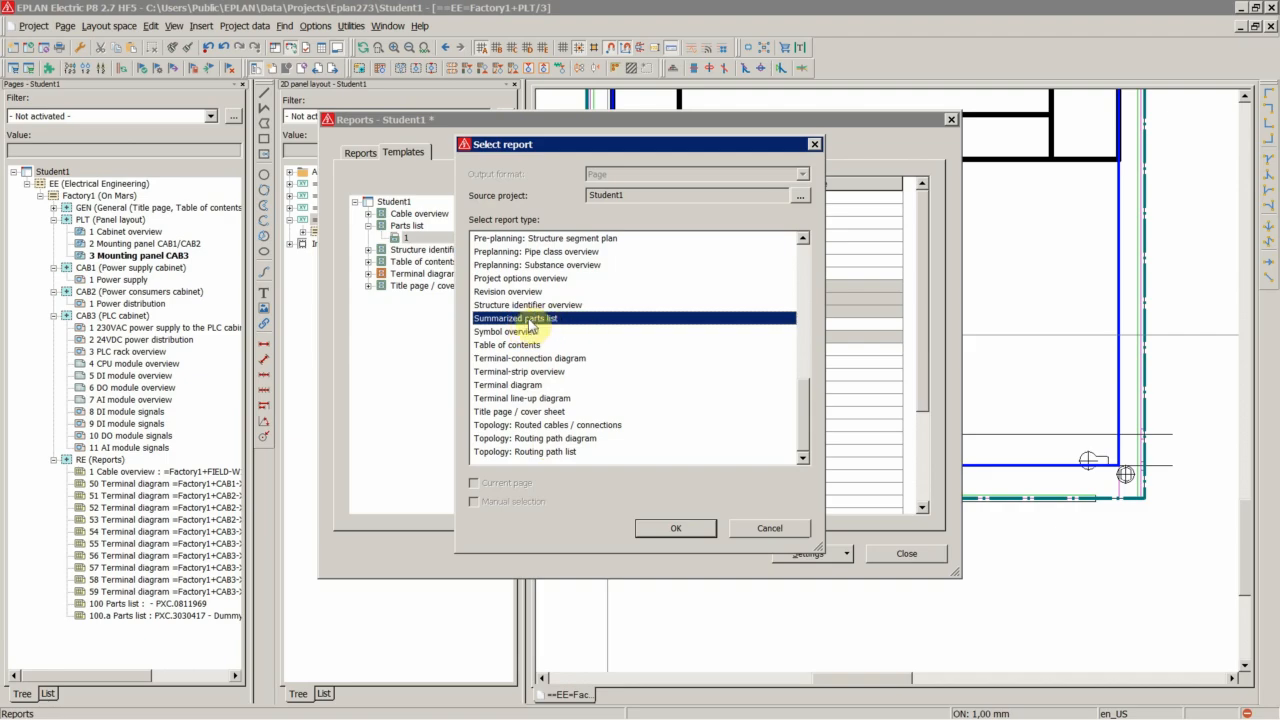
left_click(664, 527)
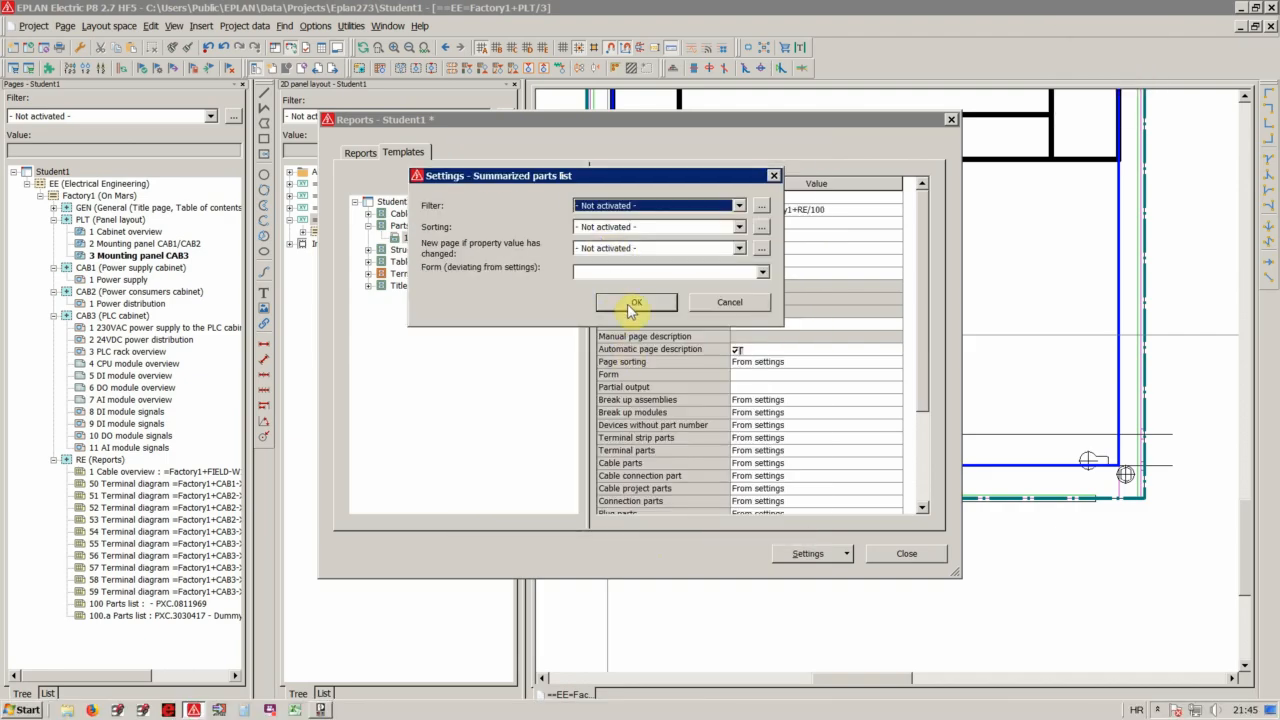
left_click(632, 304)
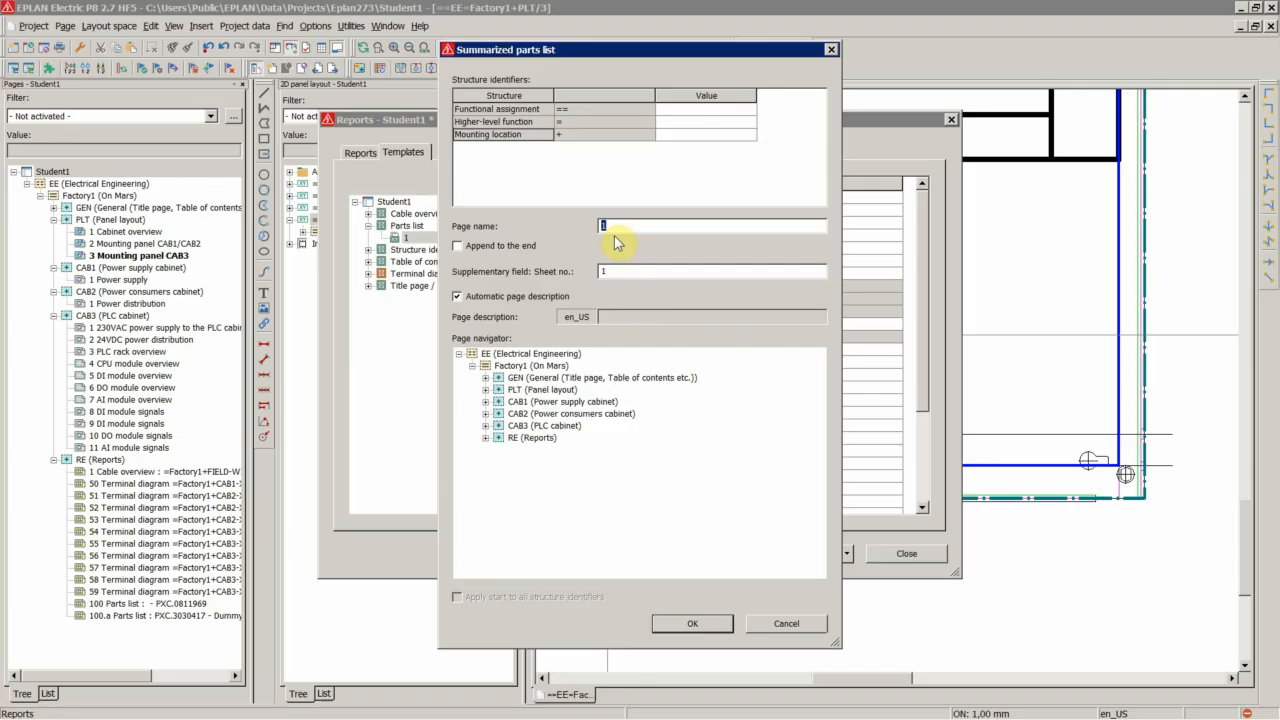
type("200")
left_click(527, 438)
left_click(617, 229)
type("2")
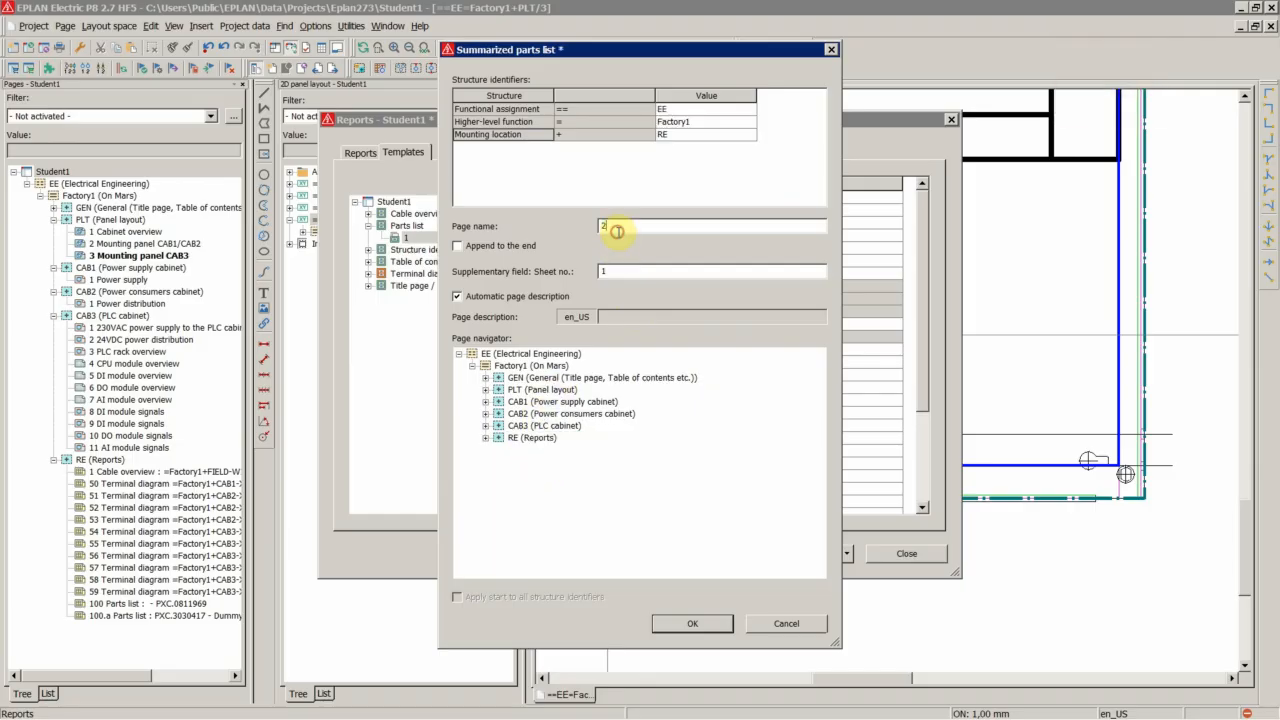
type("00")
left_click(684, 623)
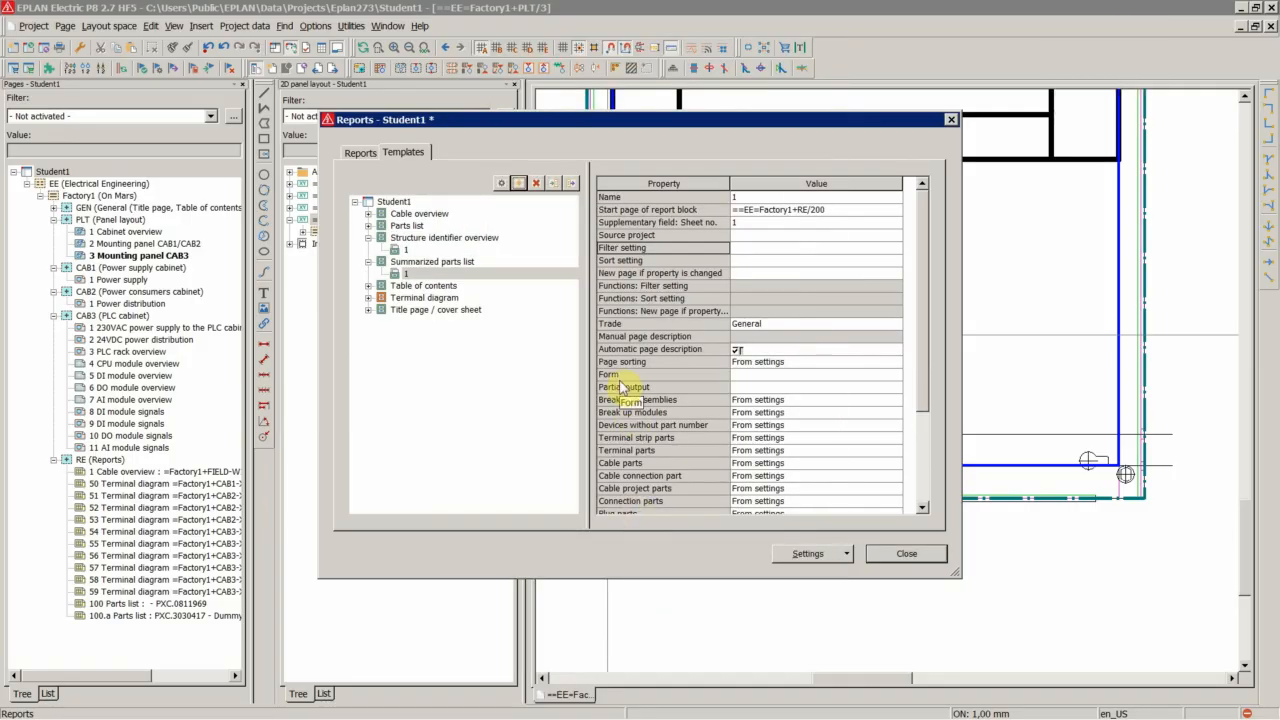
Generate the summarized parts list report from its template and close the Reports dialog
left_click(486, 273)
double_click(501, 182)
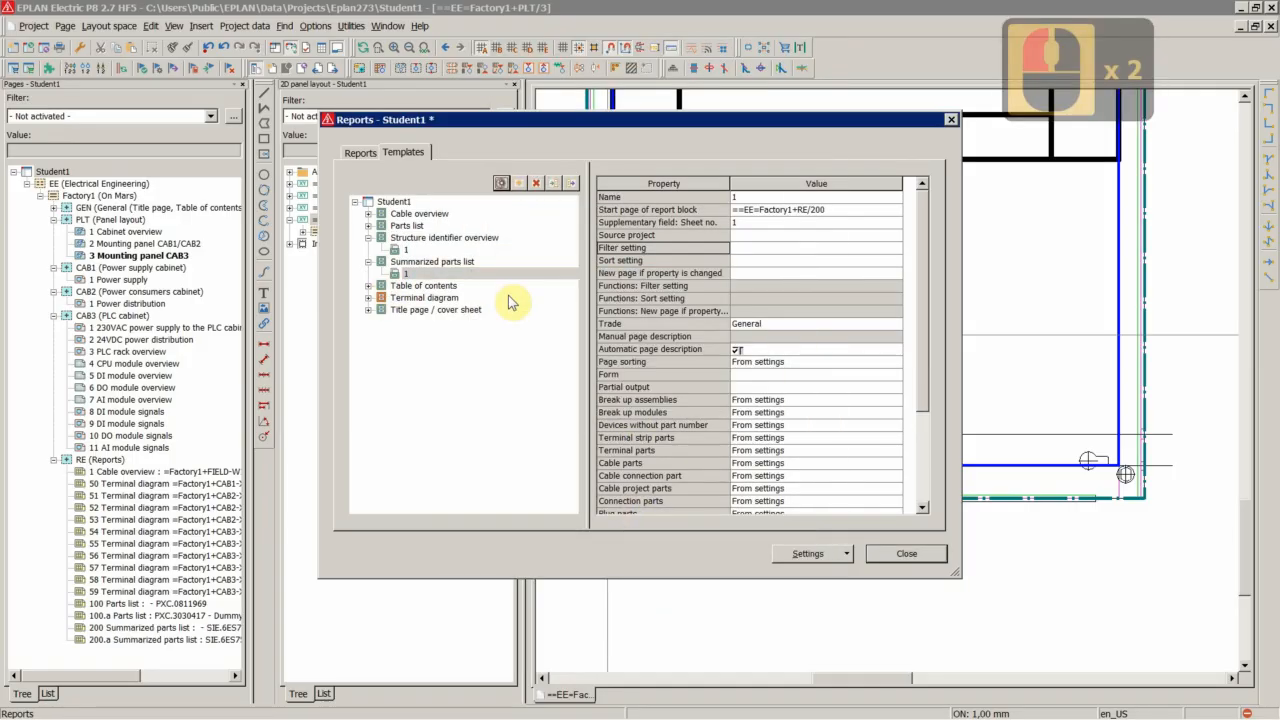
left_click(900, 555)
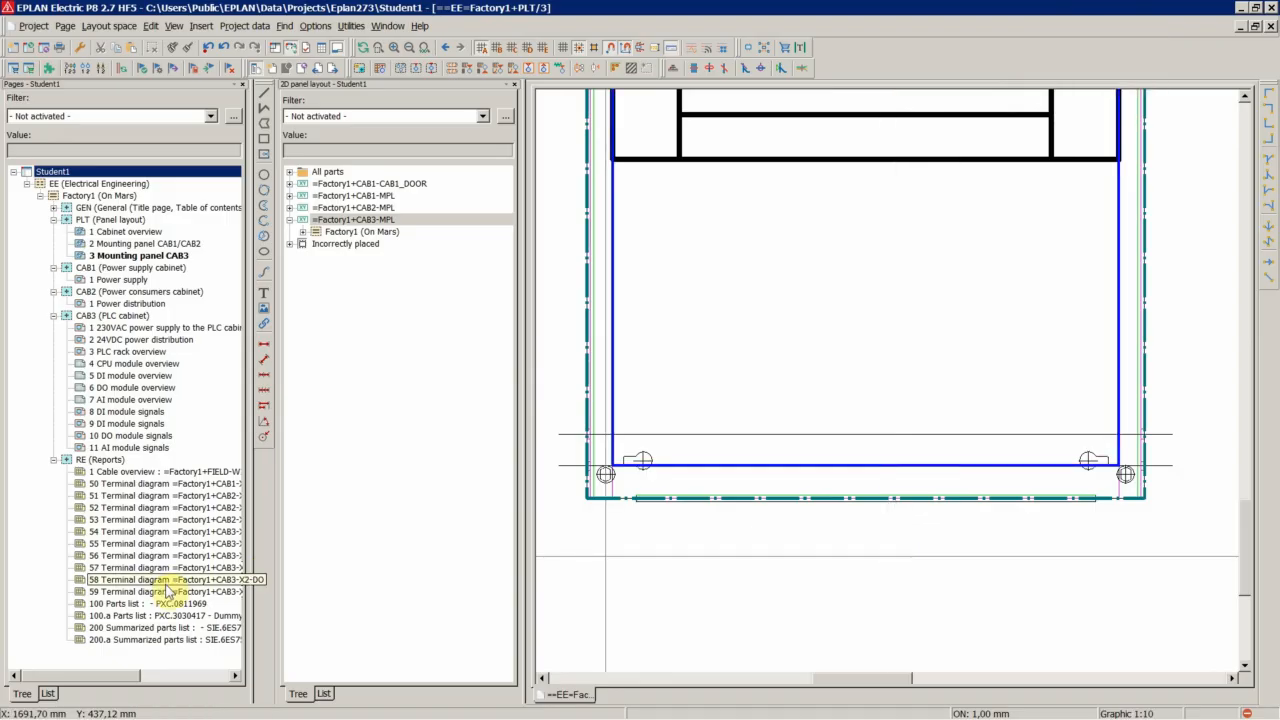
Open and examine the generated 200 Summarized parts list and 100 Parts list report pages
double_click(145, 630)
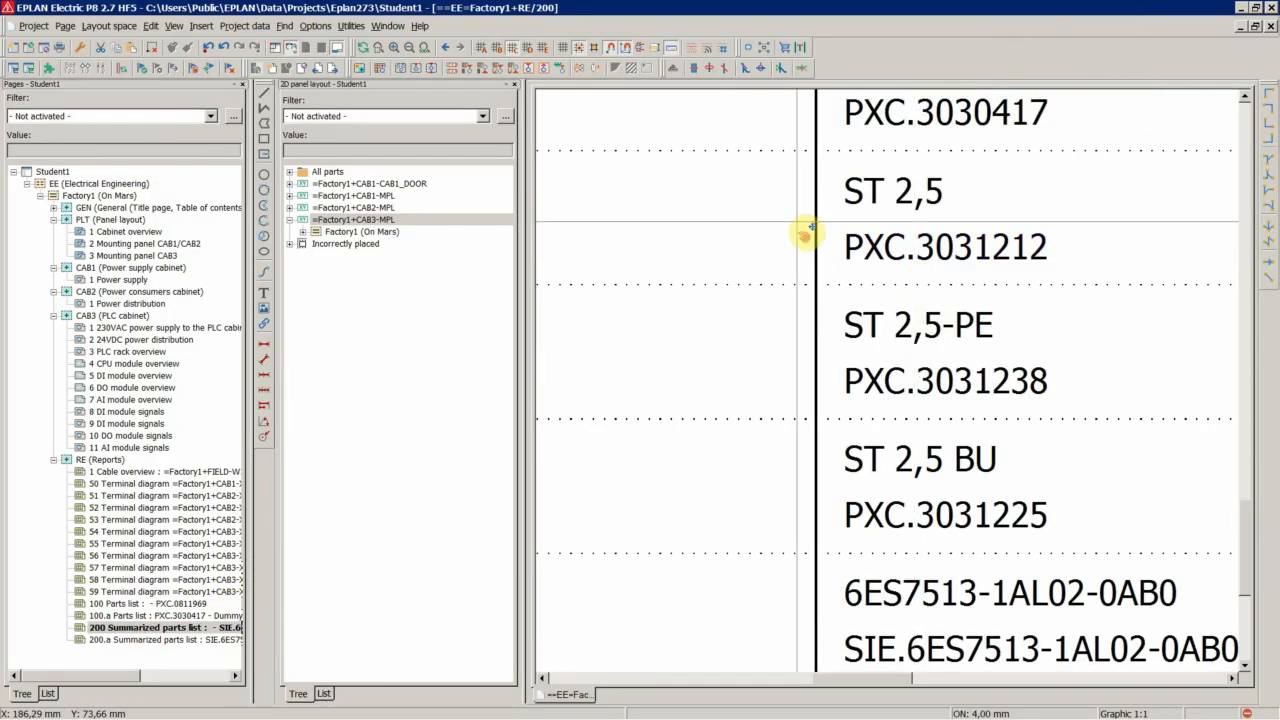
scroll(803, 225, "down", 5)
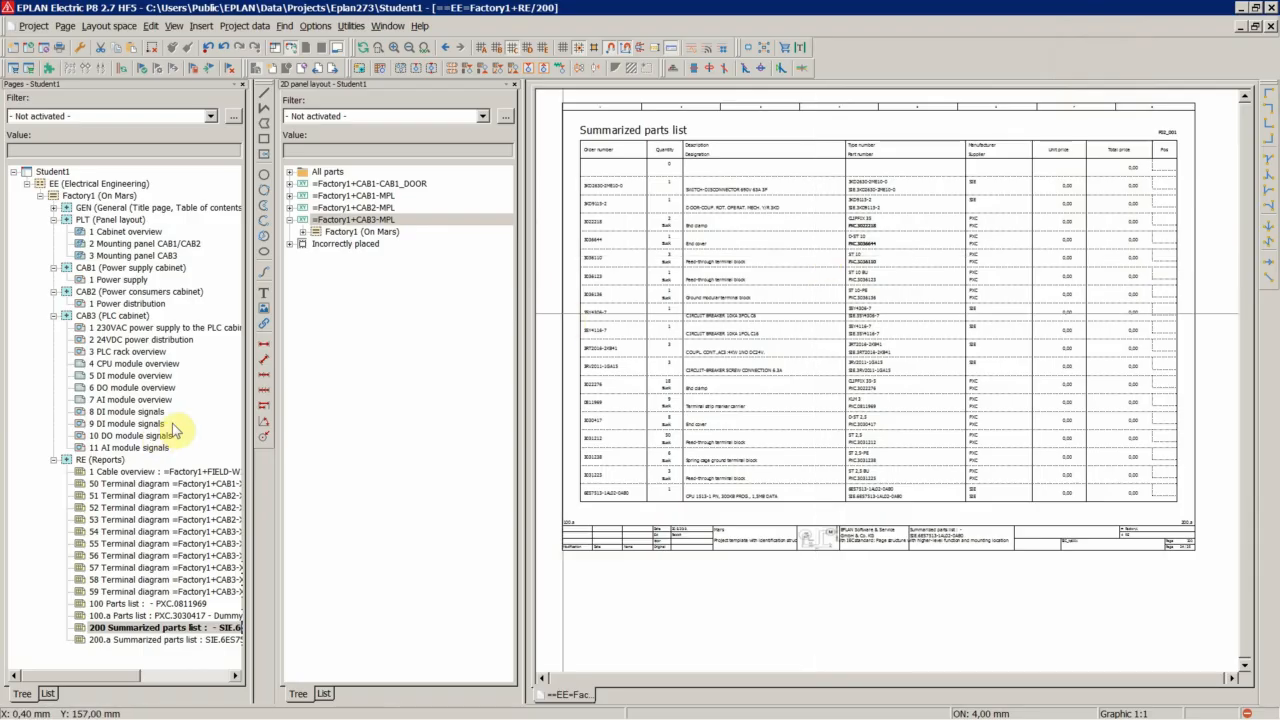
double_click(100, 603)
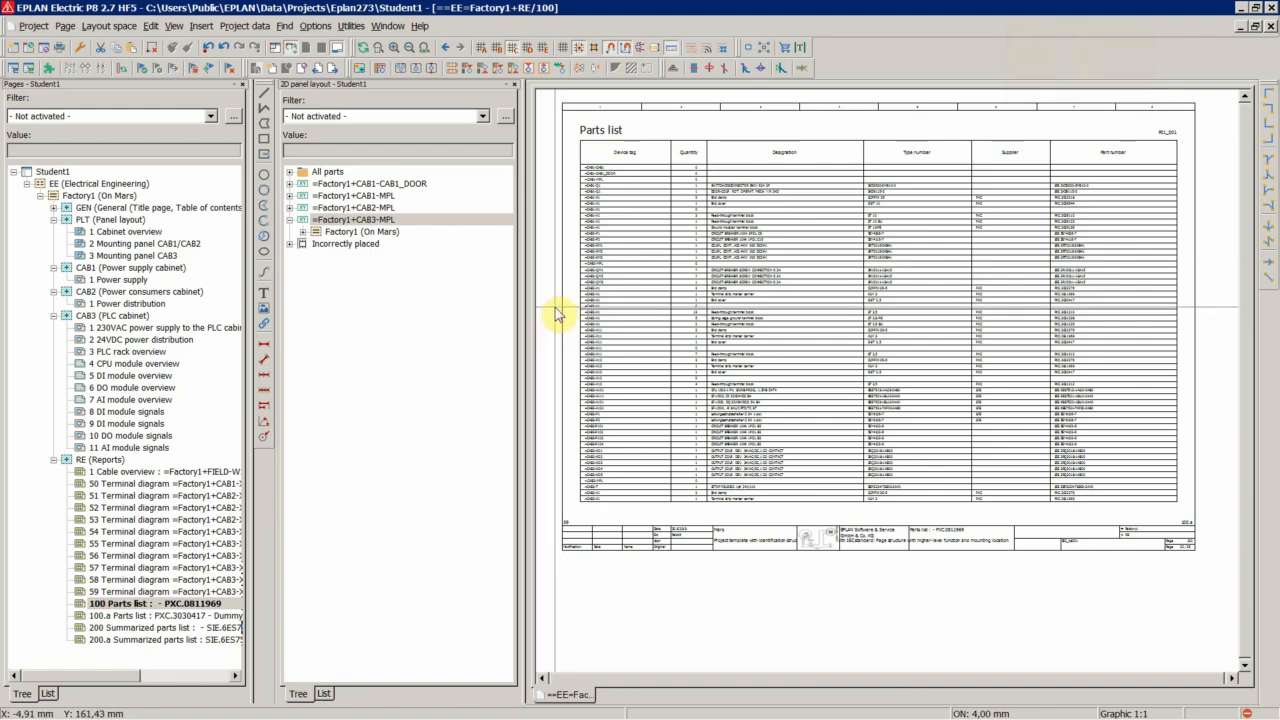
scroll(571, 186, "up", 6)
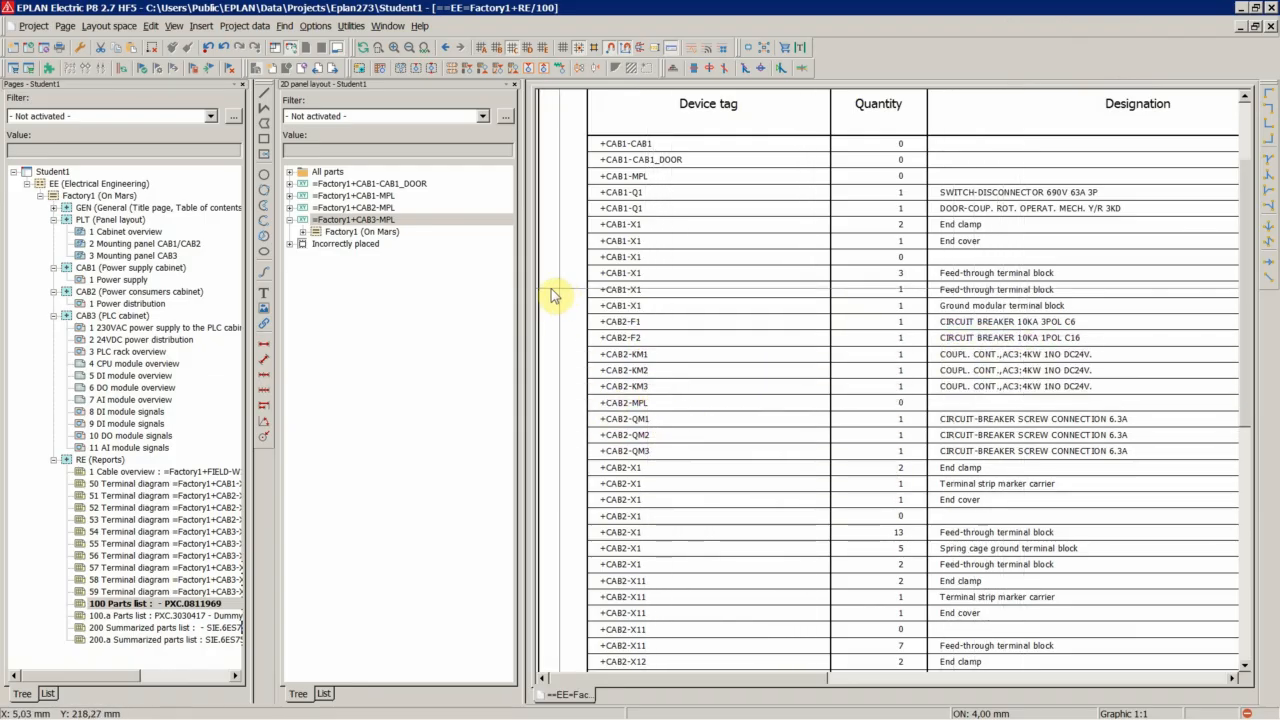
double_click(128, 628)
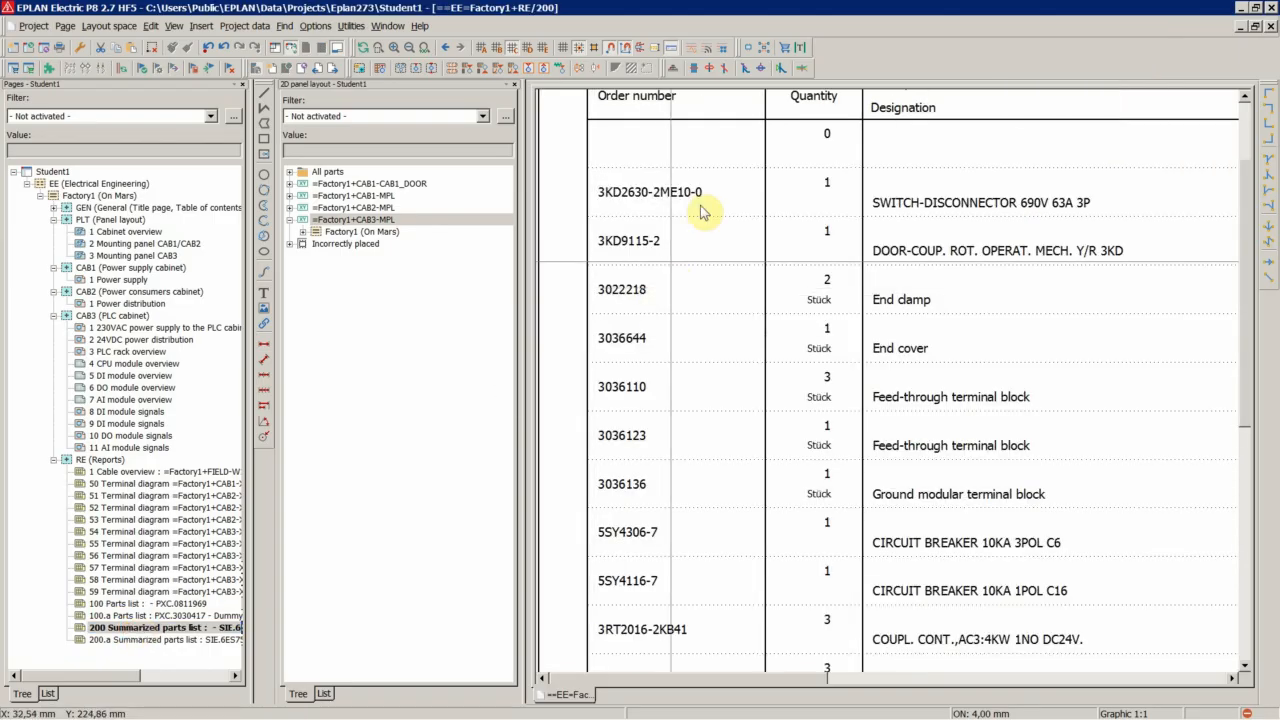
scroll(610, 232, "down", 4)
scroll(610, 232, "up", 6)
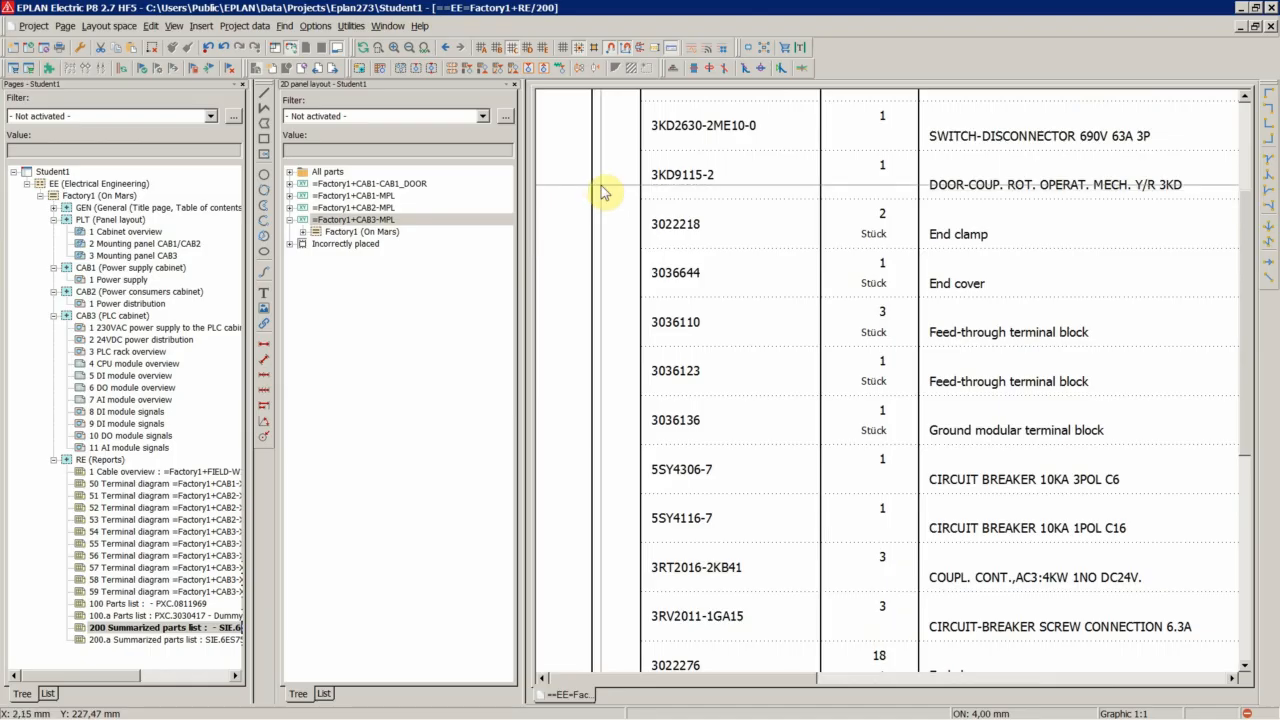
scroll(604, 190, "down", 4)
scroll(735, 294, "down", 6)
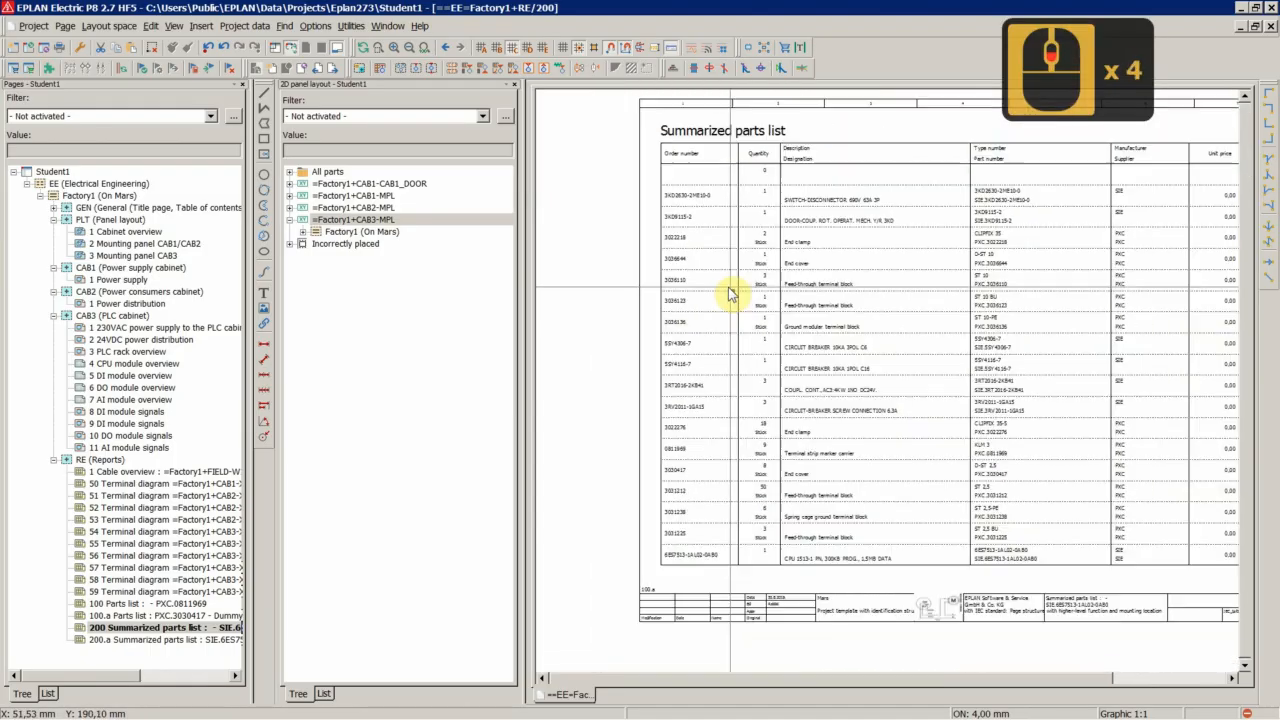
scroll(1205, 303, "up", 3)
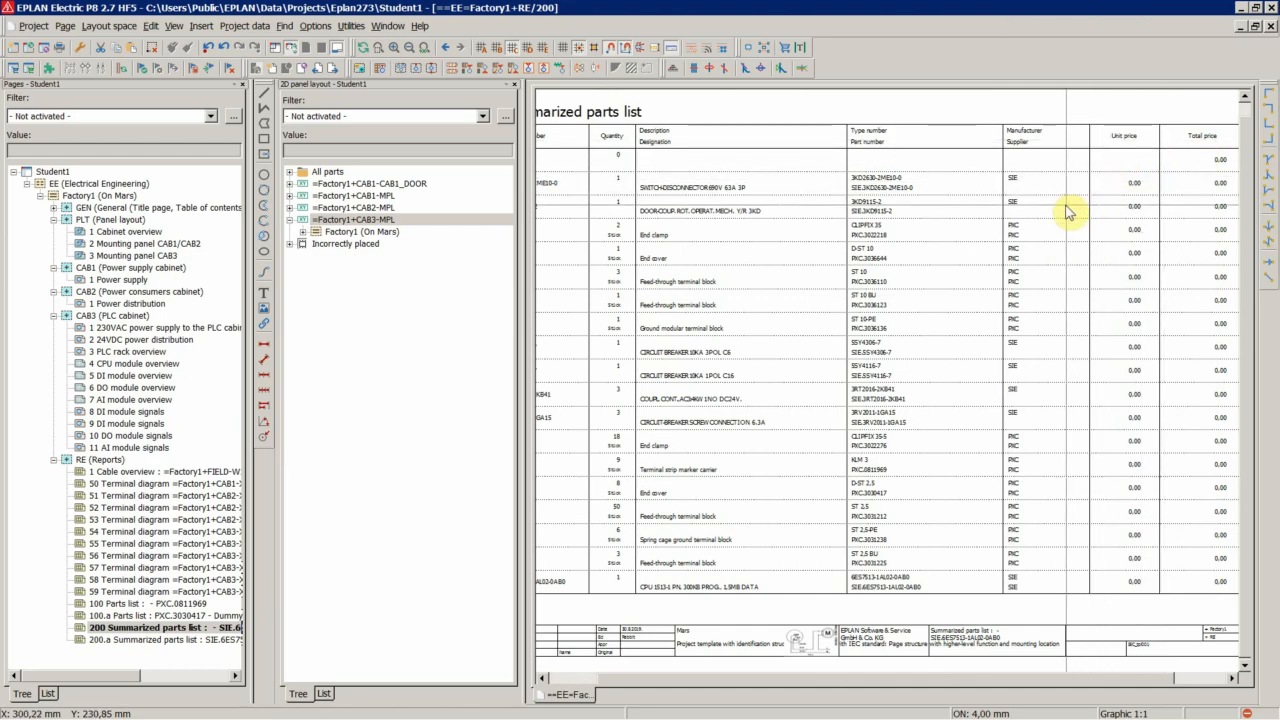
scroll(1046, 227, "down", 3)
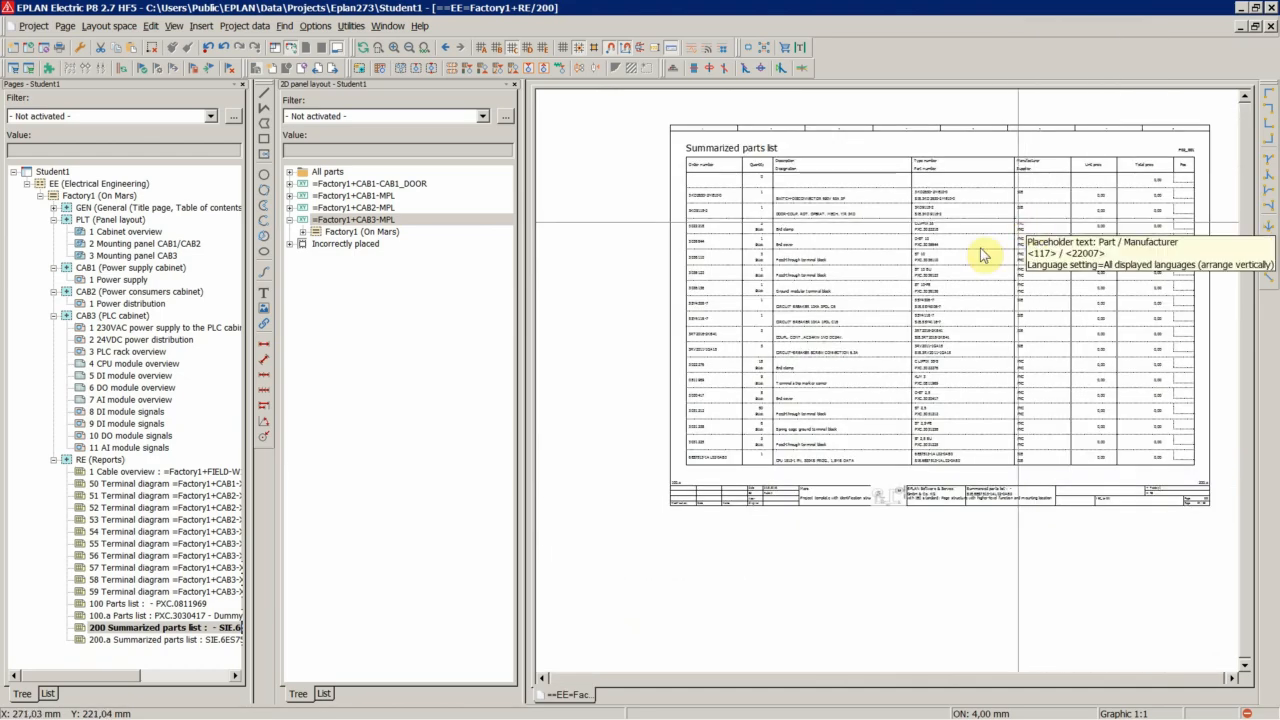
scroll(877, 320, "up", 3)
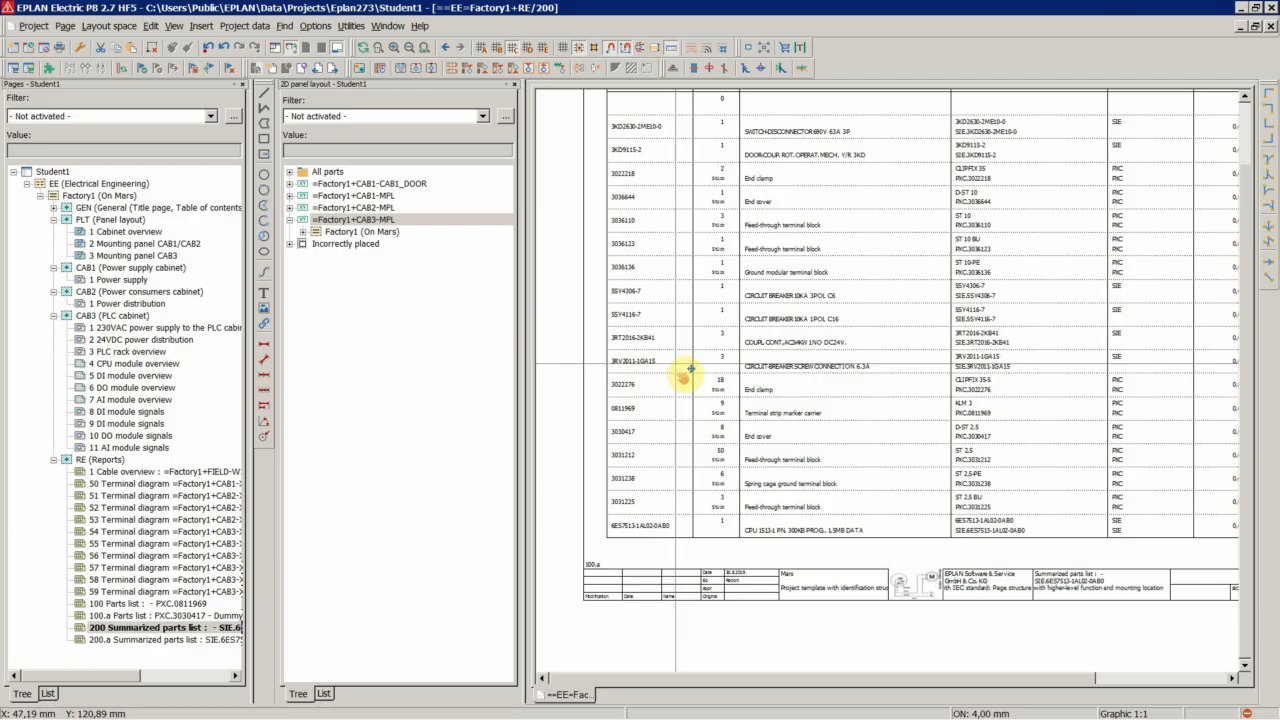
double_click(686, 373)
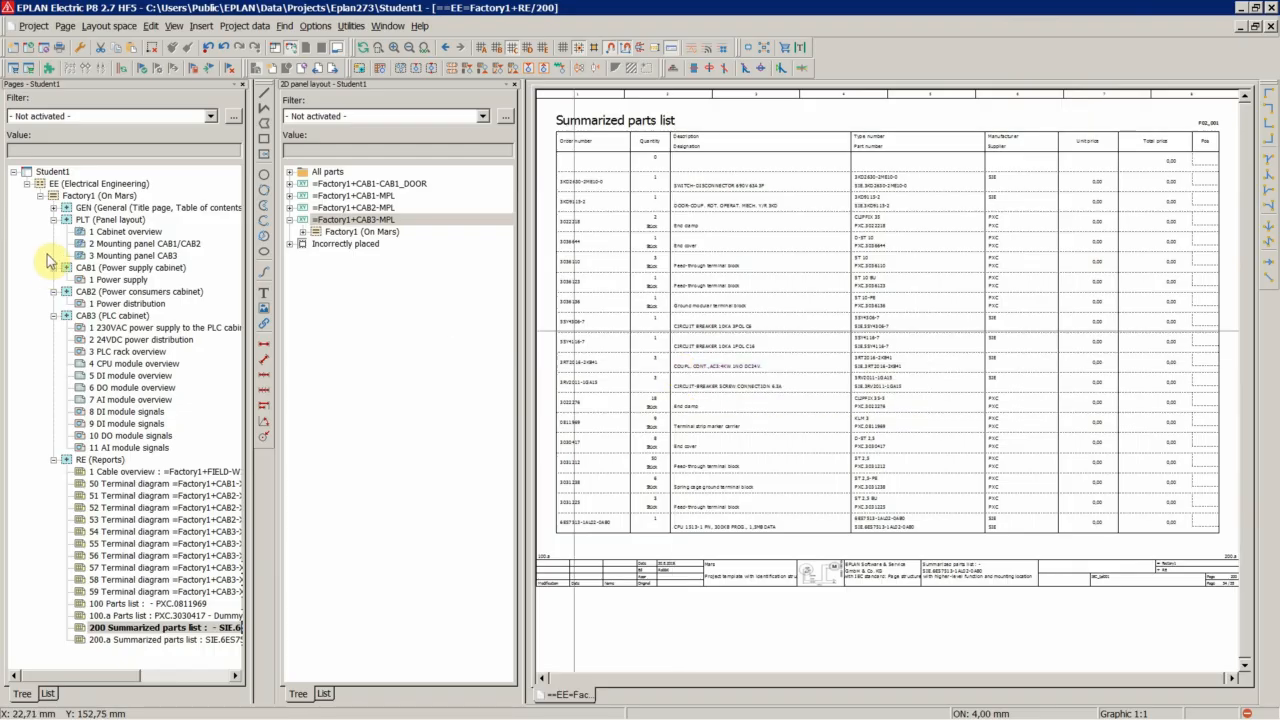
Run a project check for Student1 from message management using the Student1_Check_Project_Setting settings
left_click(51, 171)
left_click(245, 26)
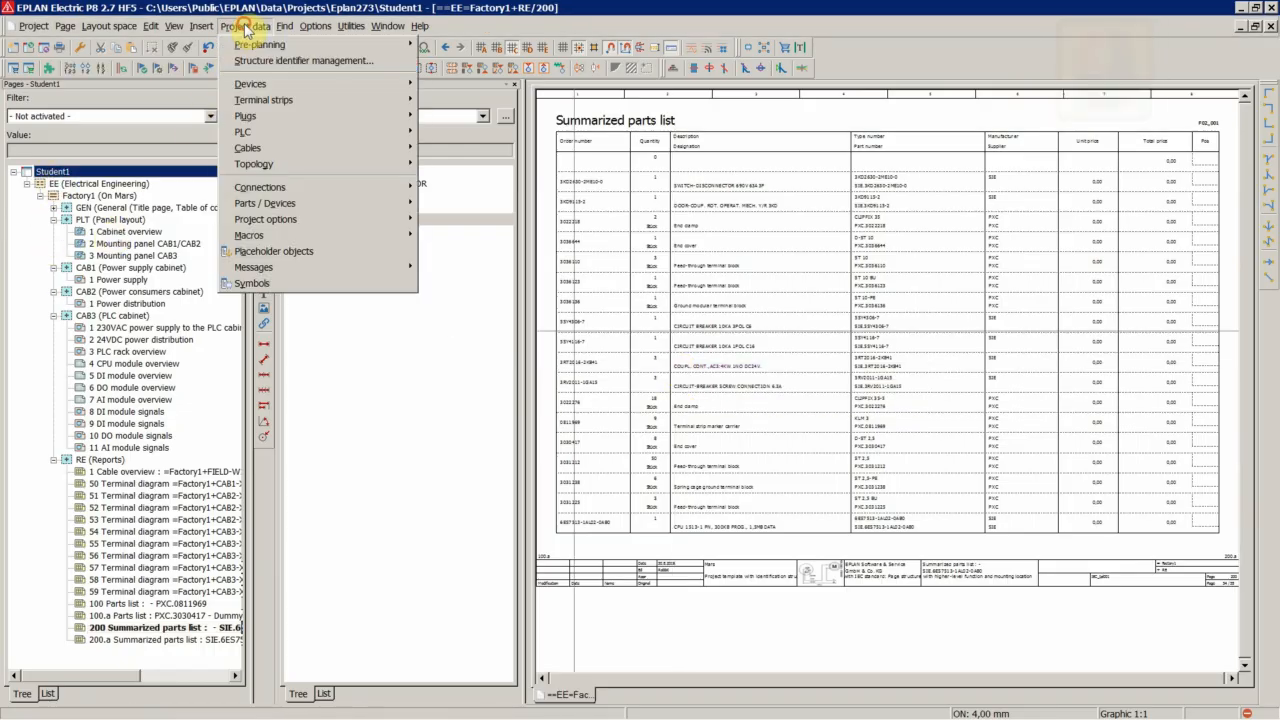
mouse_move(250, 267)
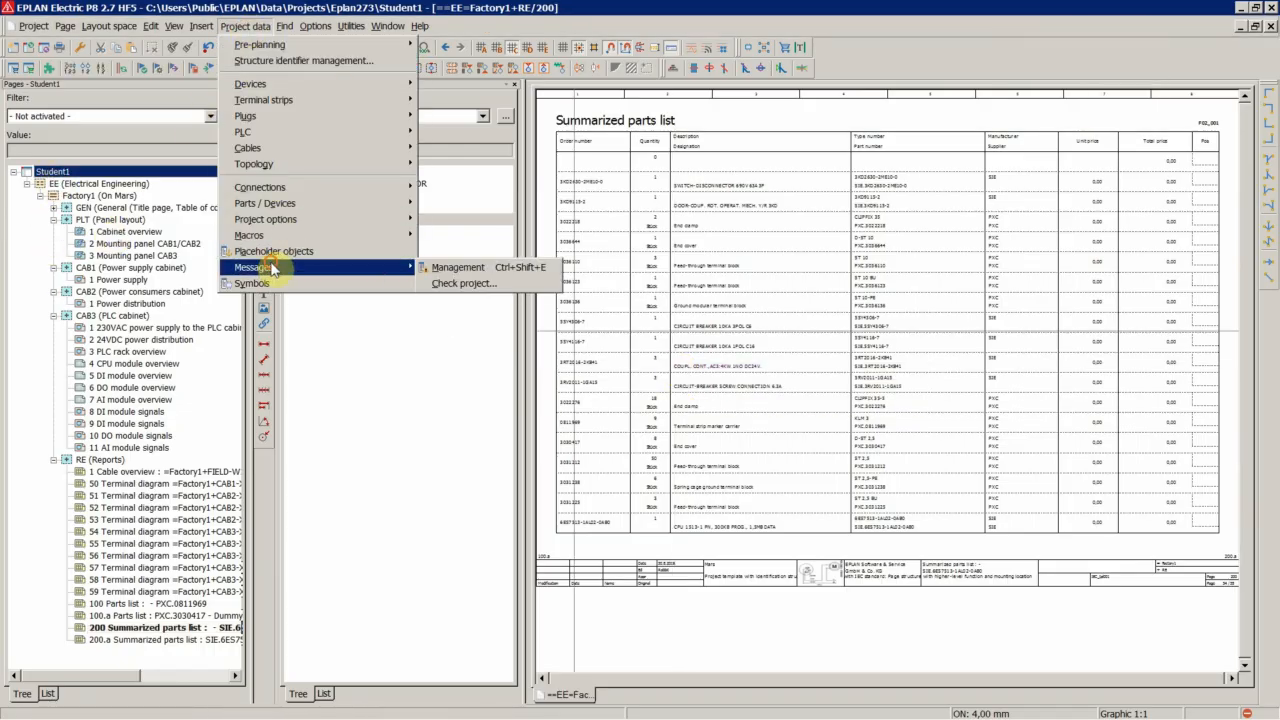
left_click(457, 268)
right_click(436, 468)
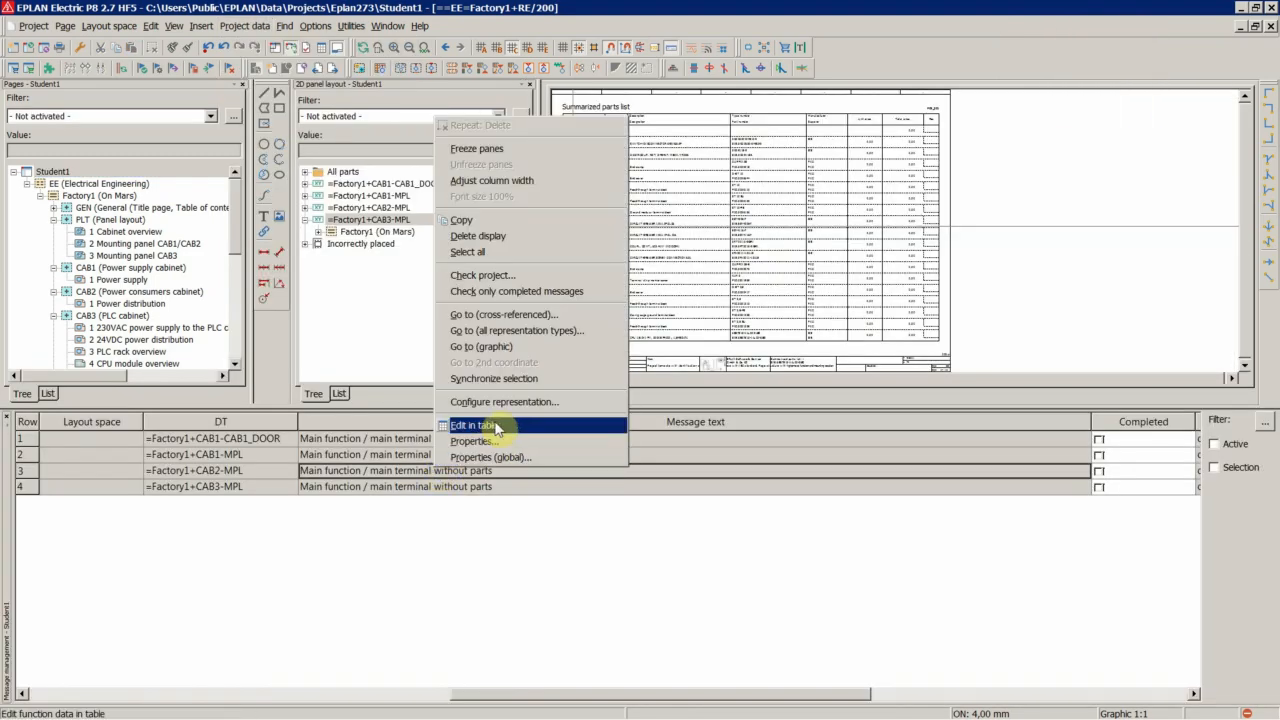
left_click(482, 275)
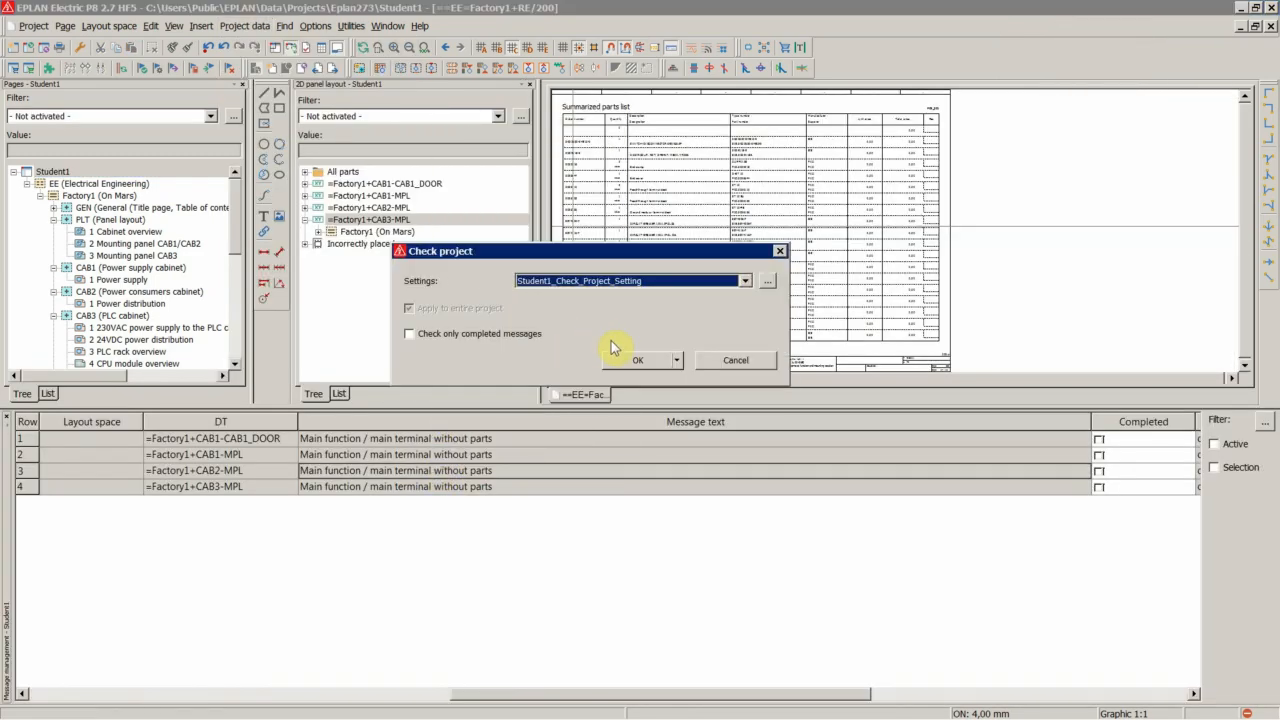
left_click(637, 360)
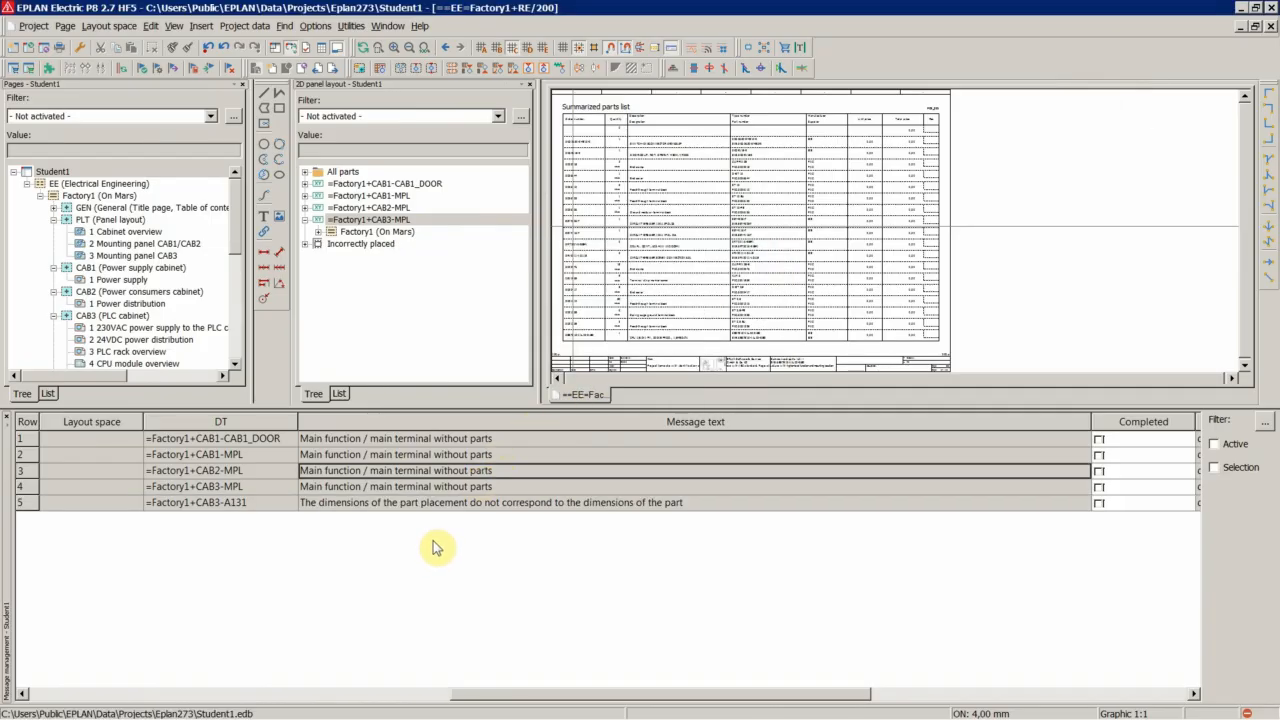
Go to the part placement named in the dimensions message and inspect it on the CAB3 mounting panel
double_click(398, 503)
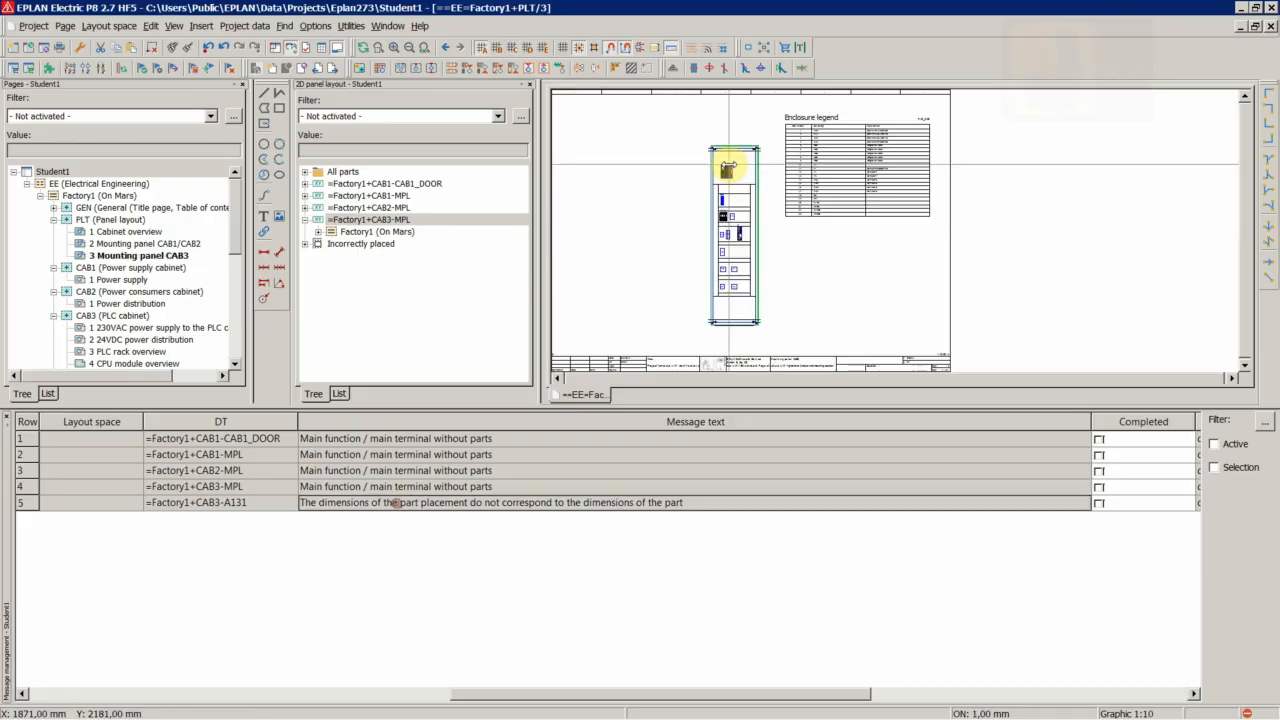
scroll(727, 172, "up", 17)
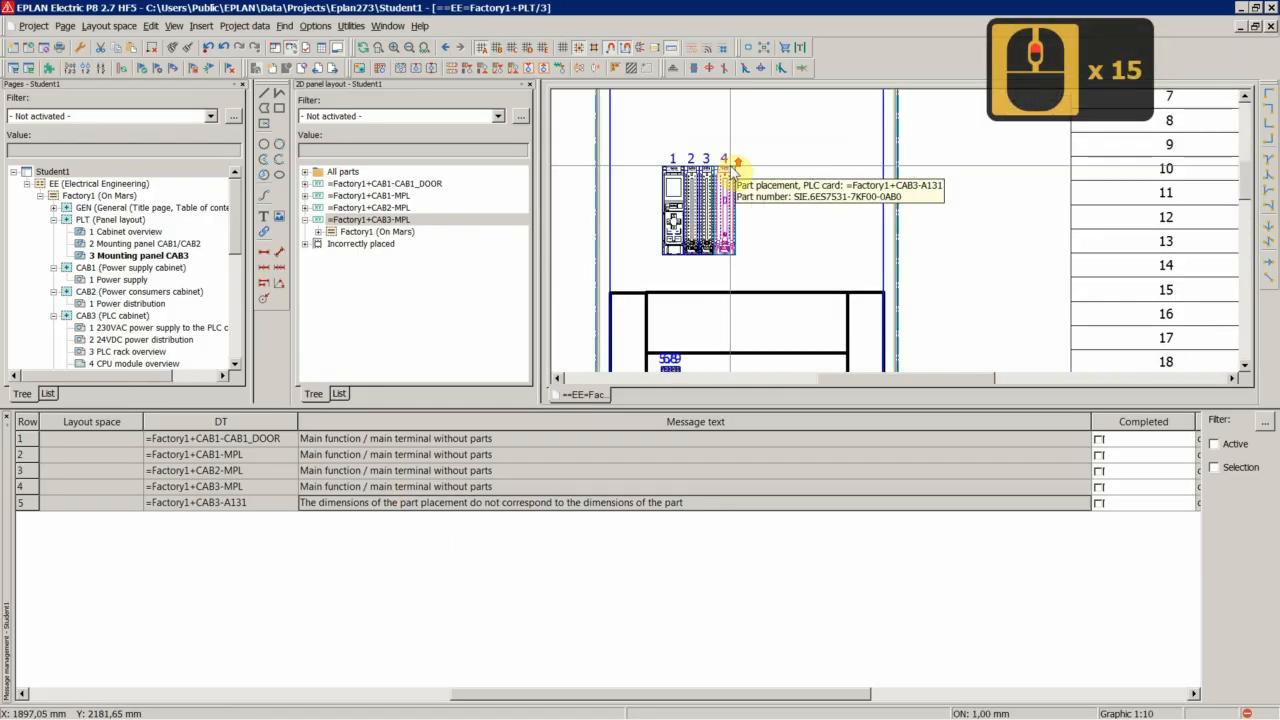
scroll(727, 172, "up", 7)
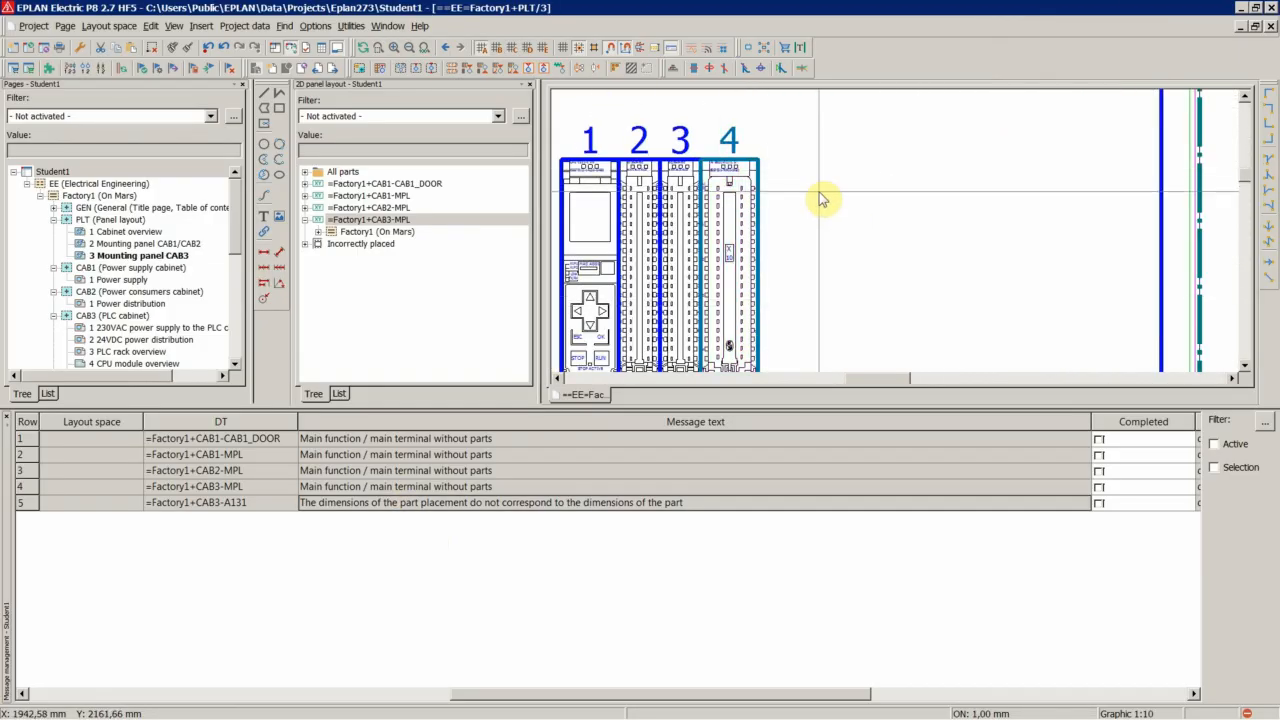
left_click(729, 168)
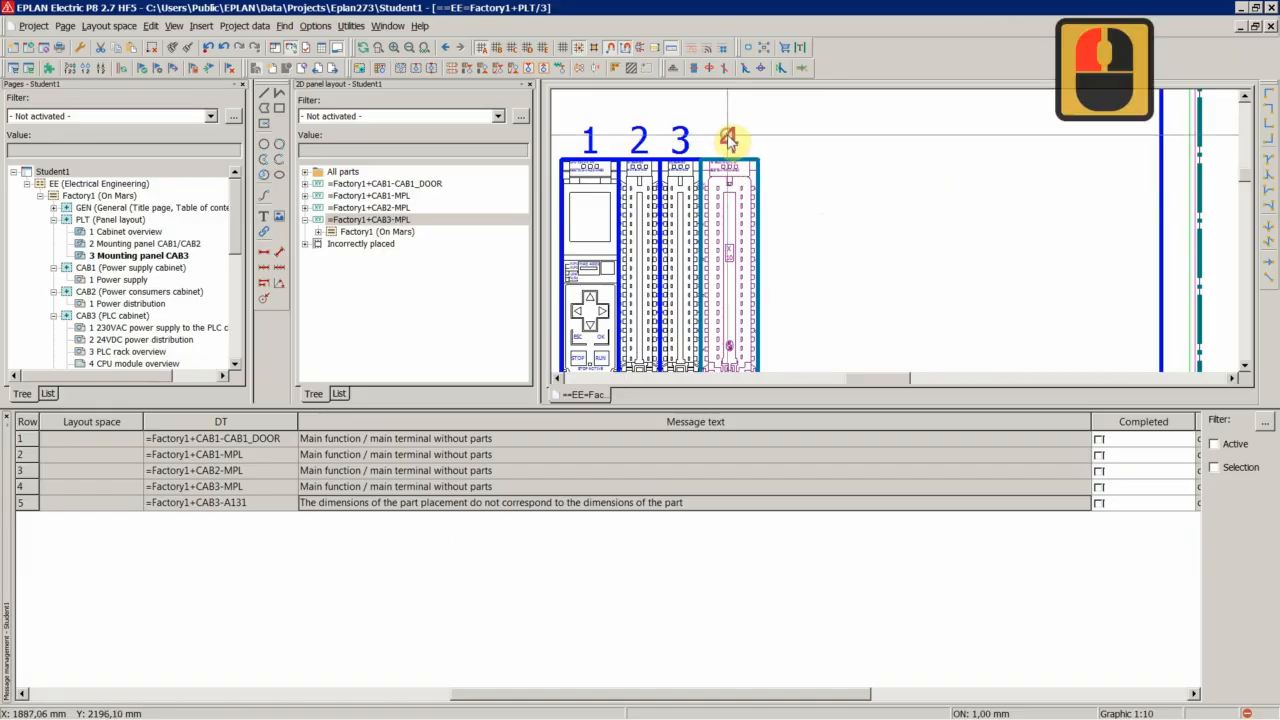
Open the help topic for the part placement dimensions message and read its cause and solution
left_click(322, 505)
key("F1")
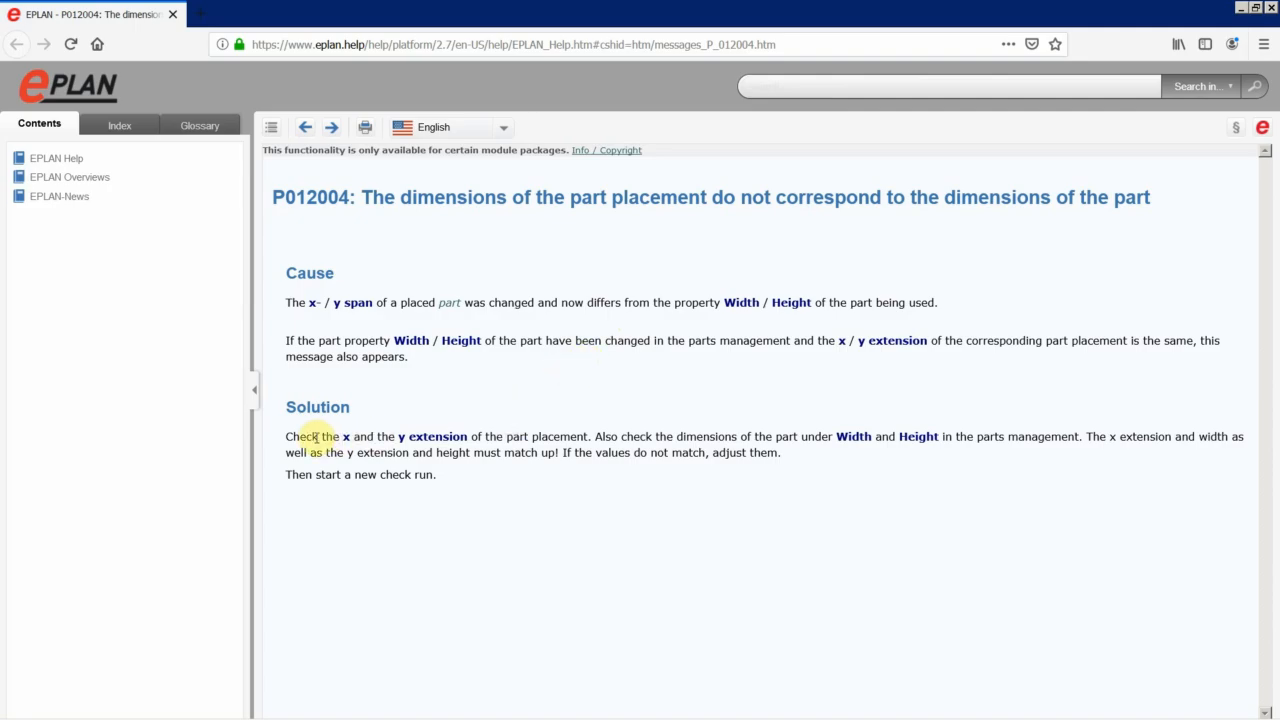
left_click_drag(318, 440, 657, 484)
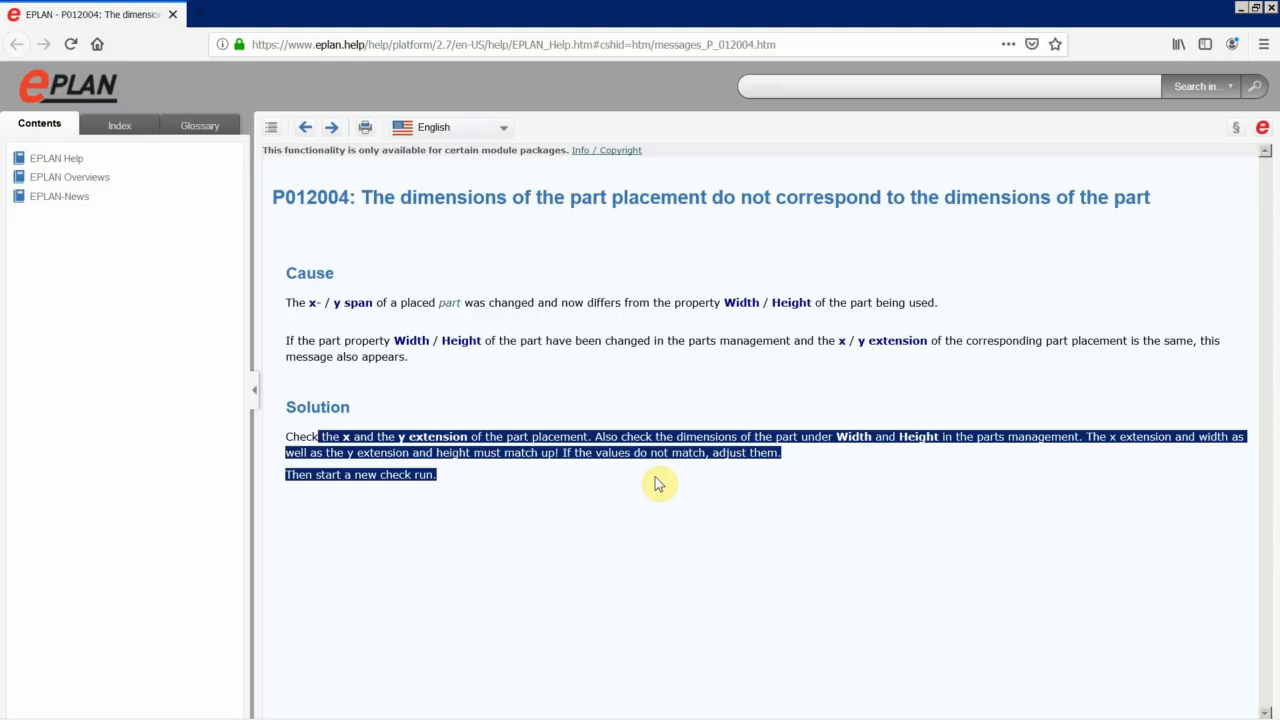
left_click_drag(657, 484, 657, 484)
left_click(563, 478)
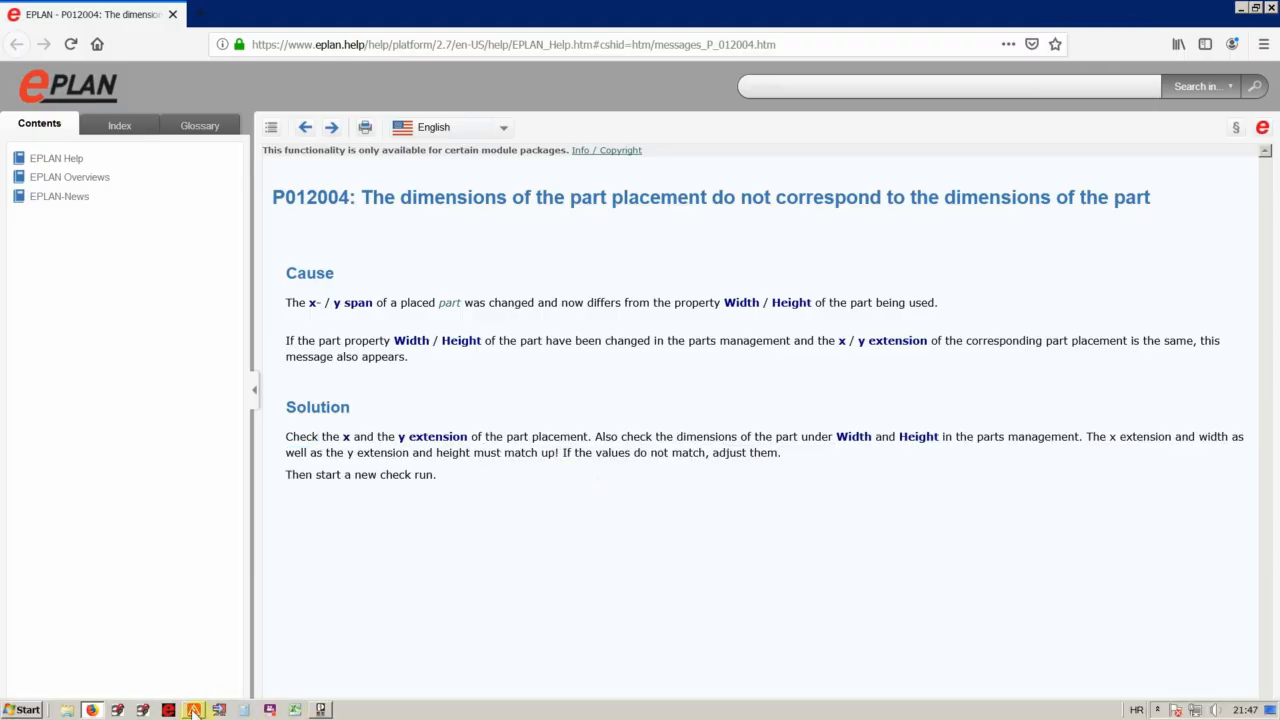
mouse_move(193, 710)
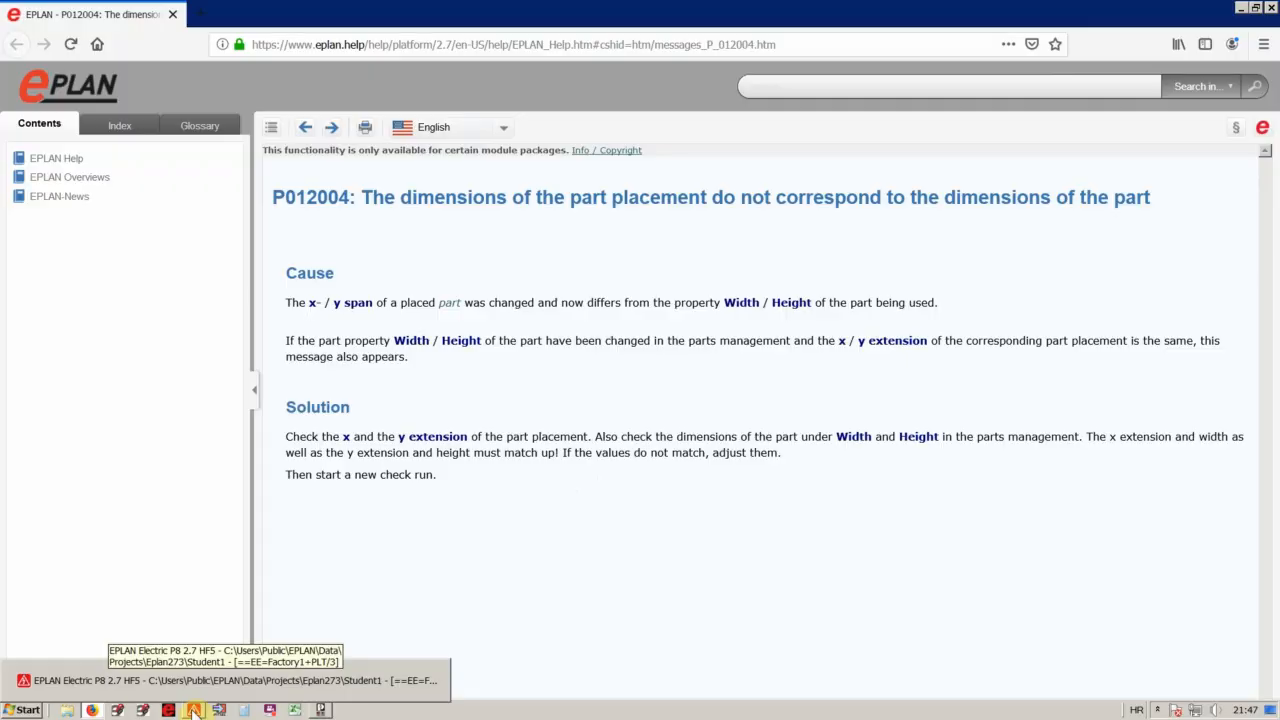
left_click(193, 710)
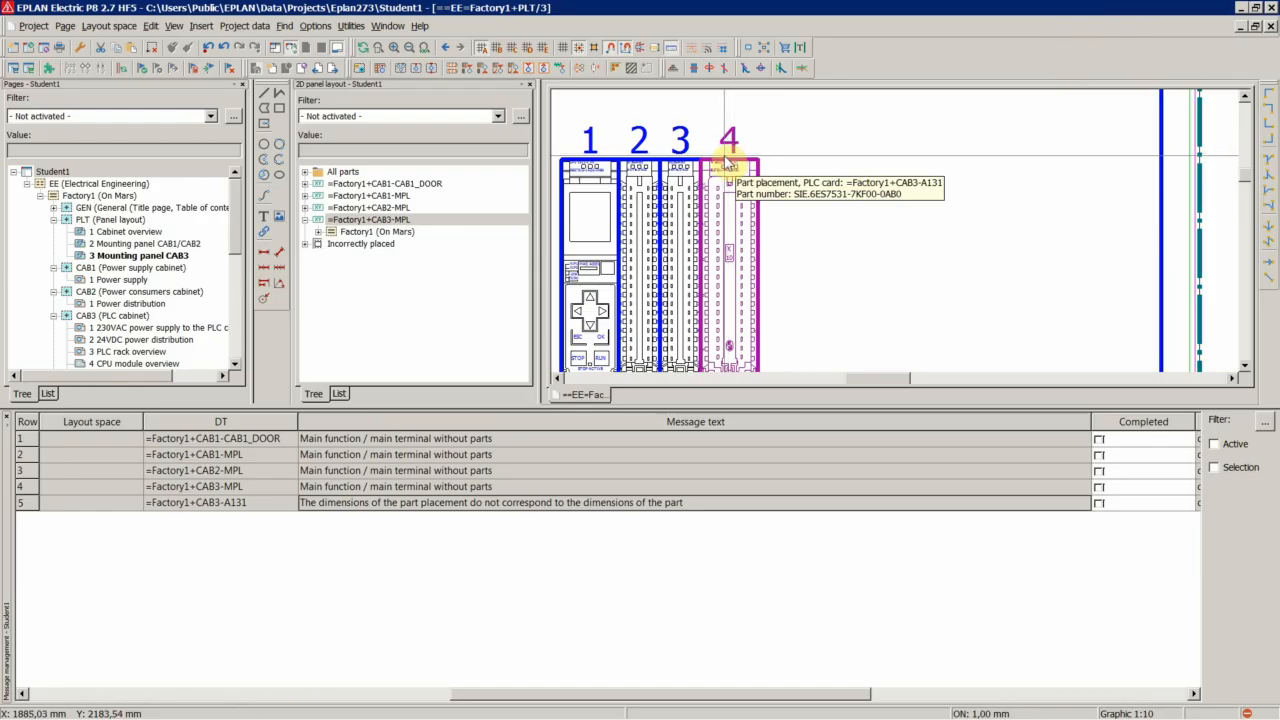
Select the A131 PLC card placement on the CAB3 mounting panel and update its part dimensions
left_click(796, 193)
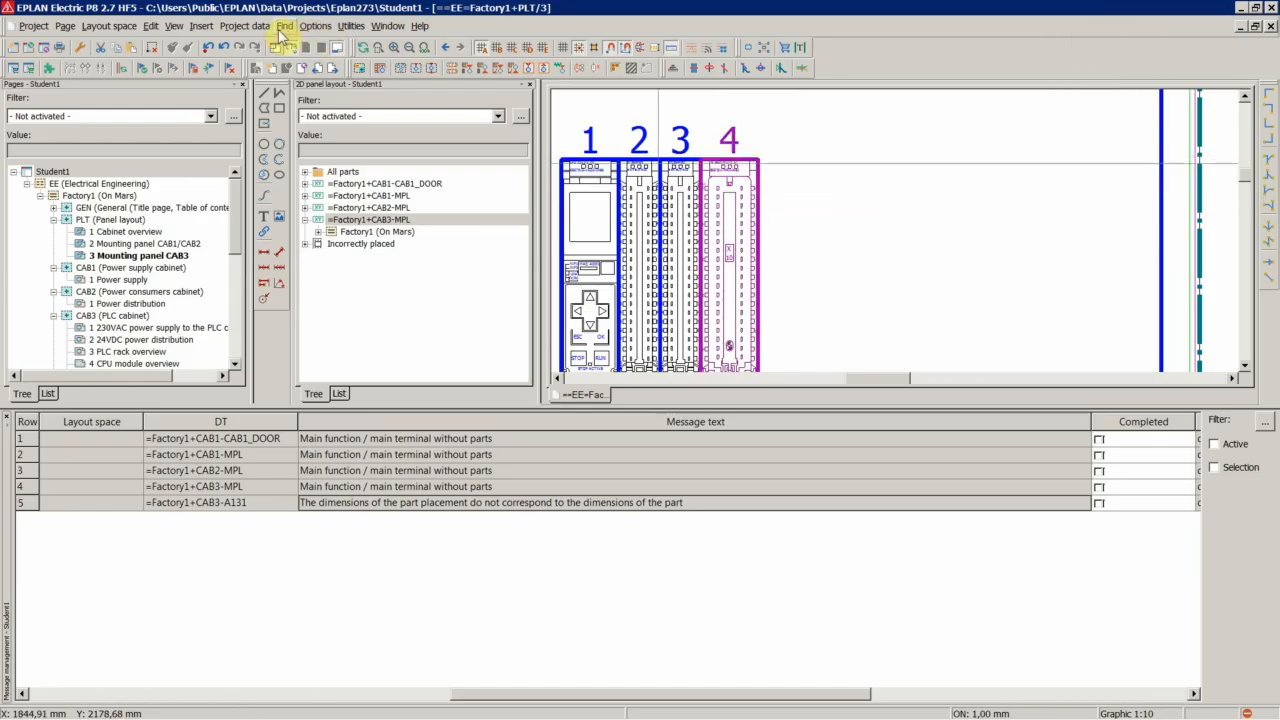
left_click(729, 170)
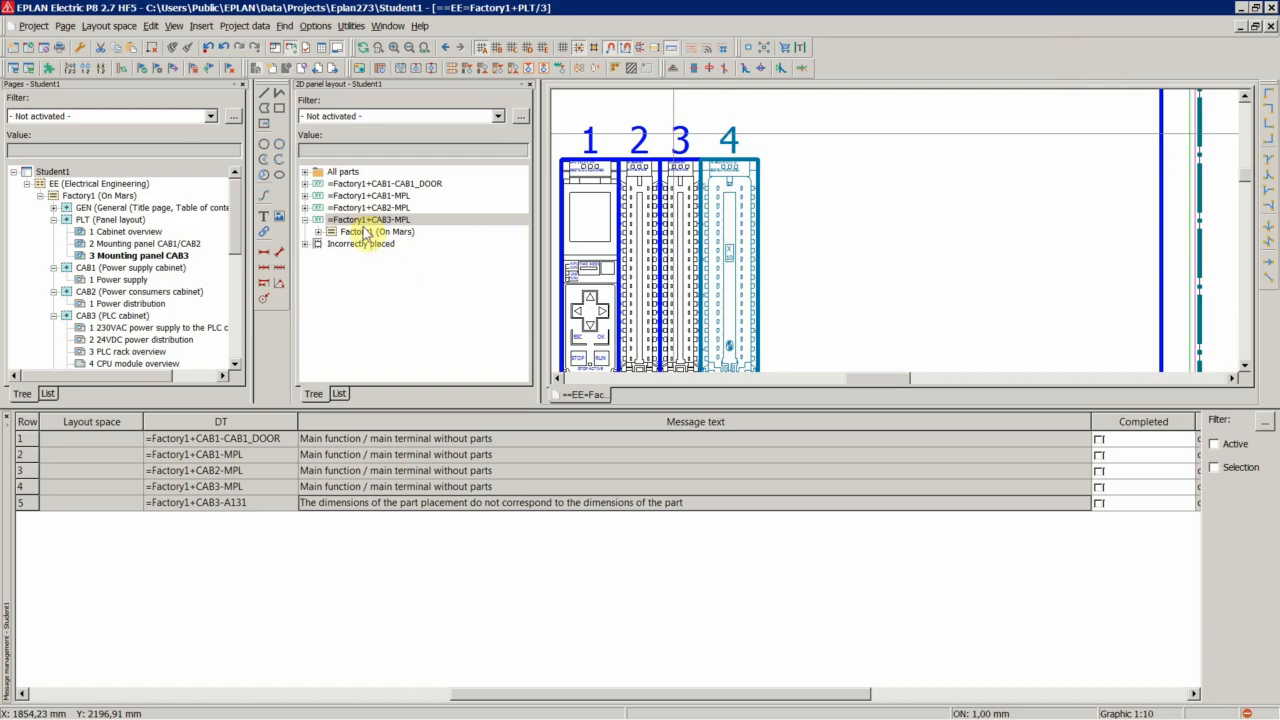
left_click(247, 27)
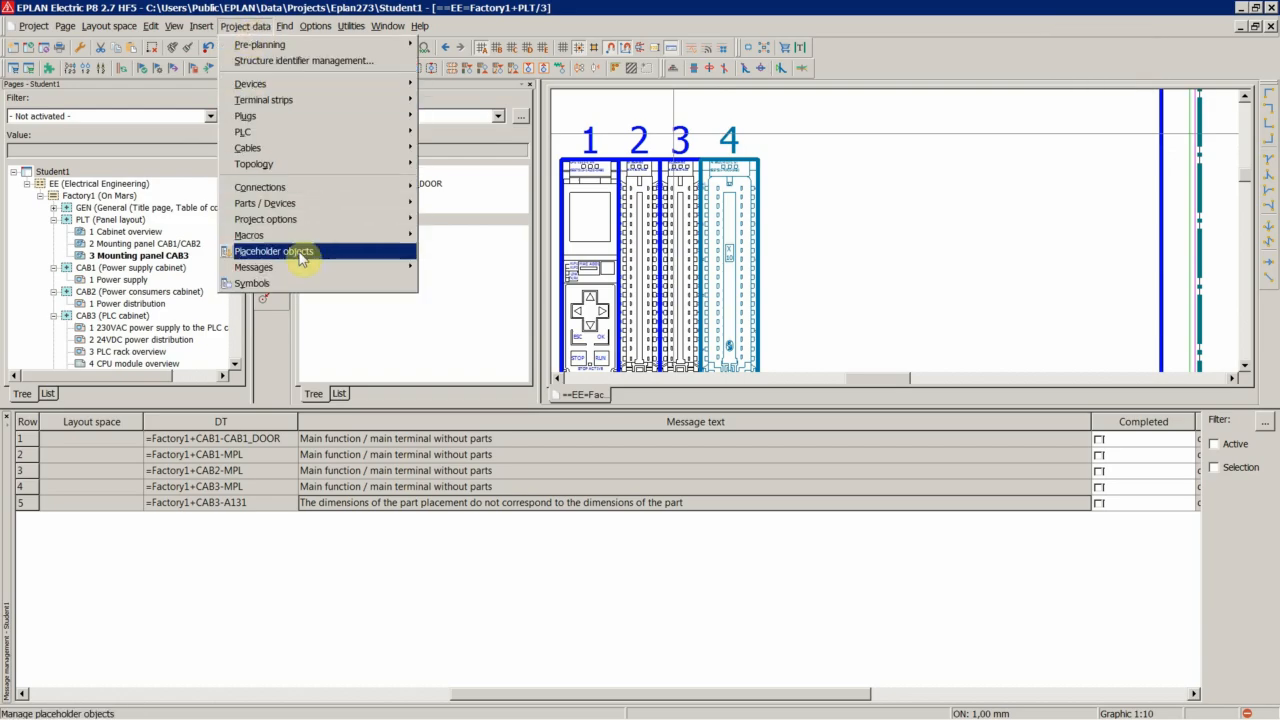
mouse_move(303, 208)
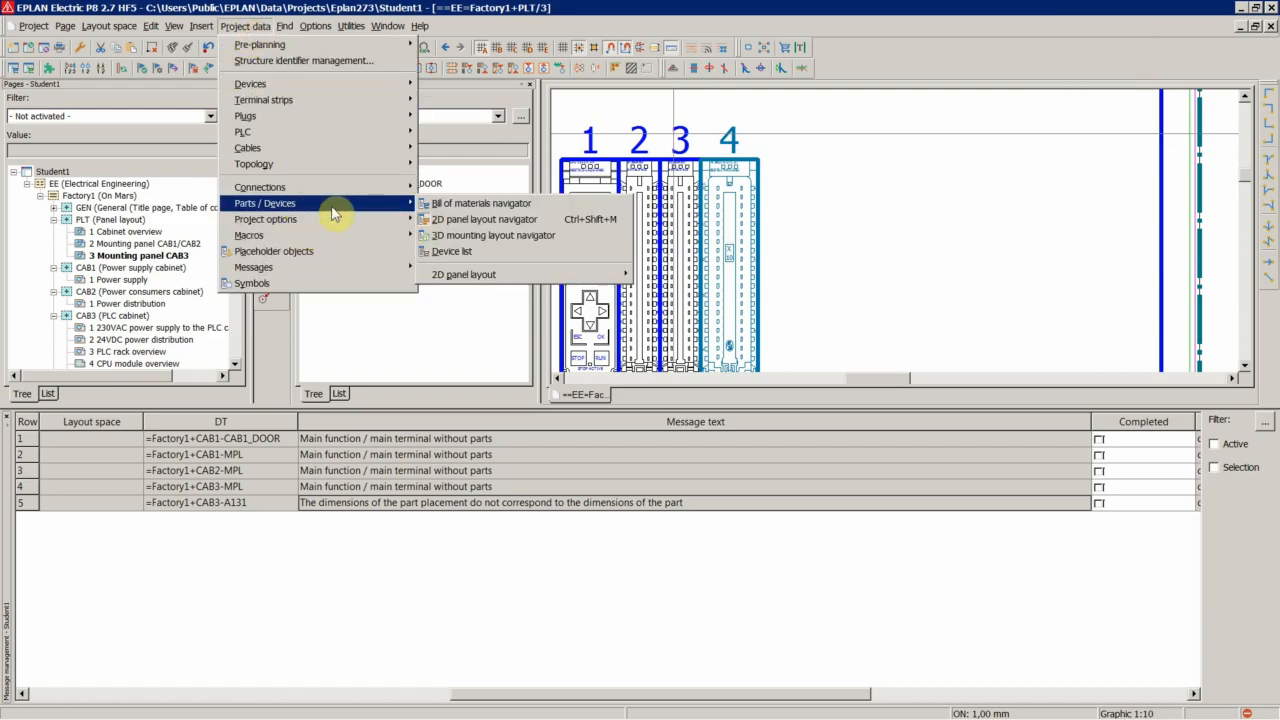
mouse_move(460, 278)
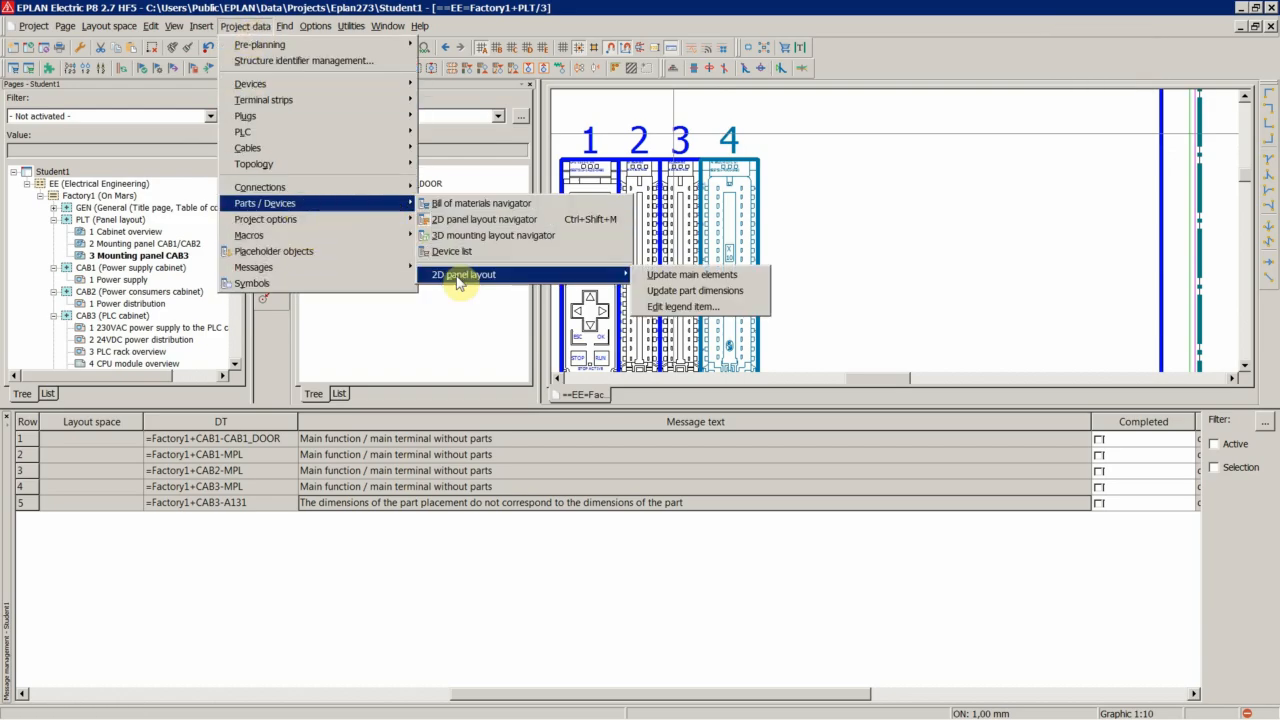
left_click(704, 291)
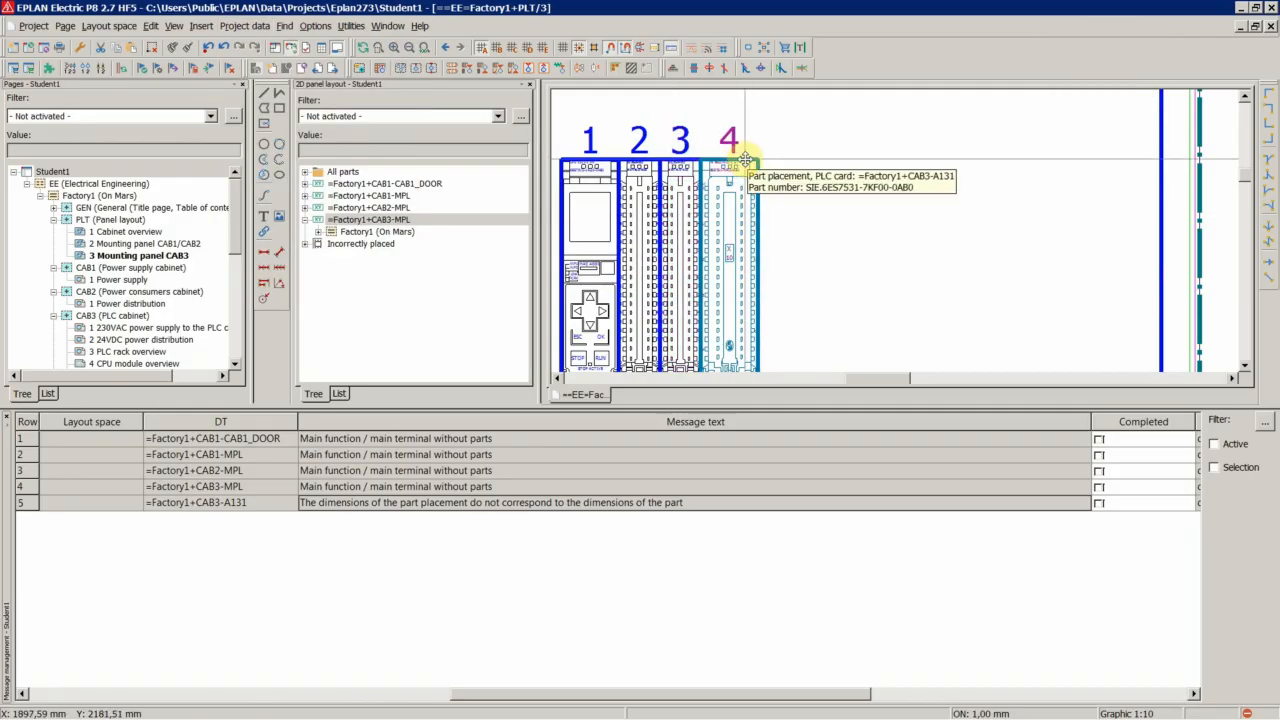
Run the project check again from the message management list
right_click(434, 486)
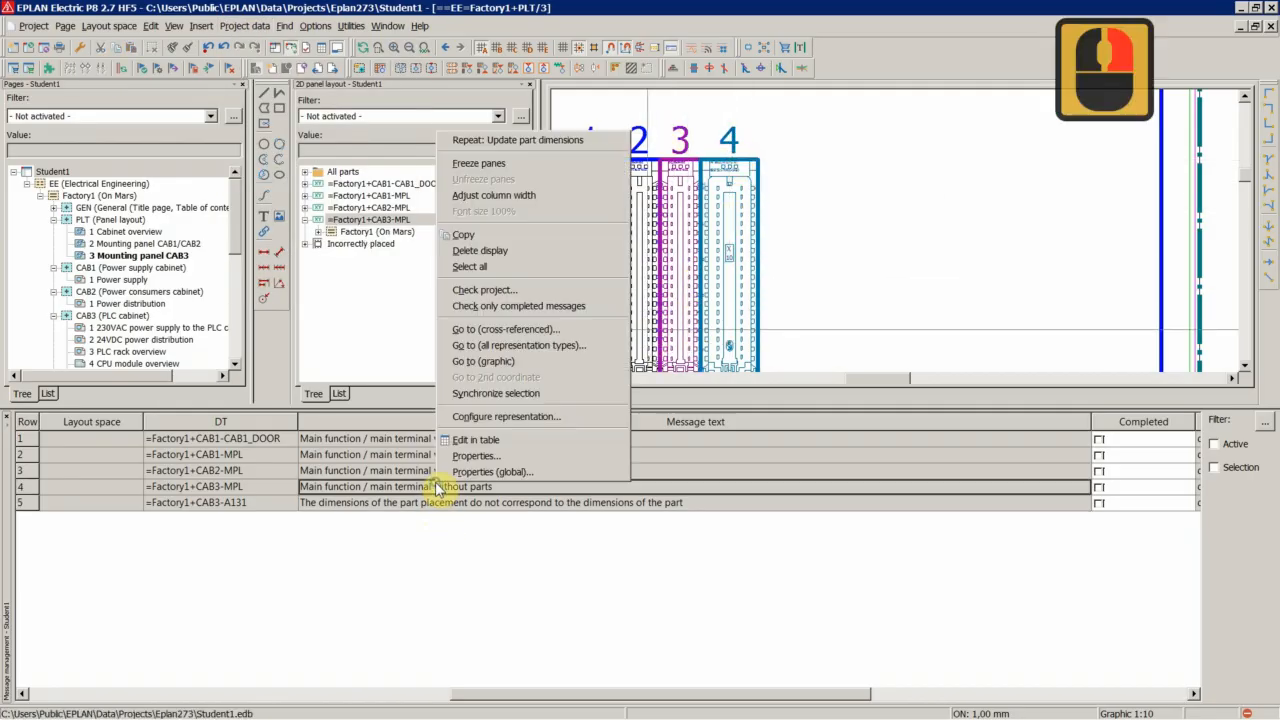
left_click(485, 289)
left_click(637, 360)
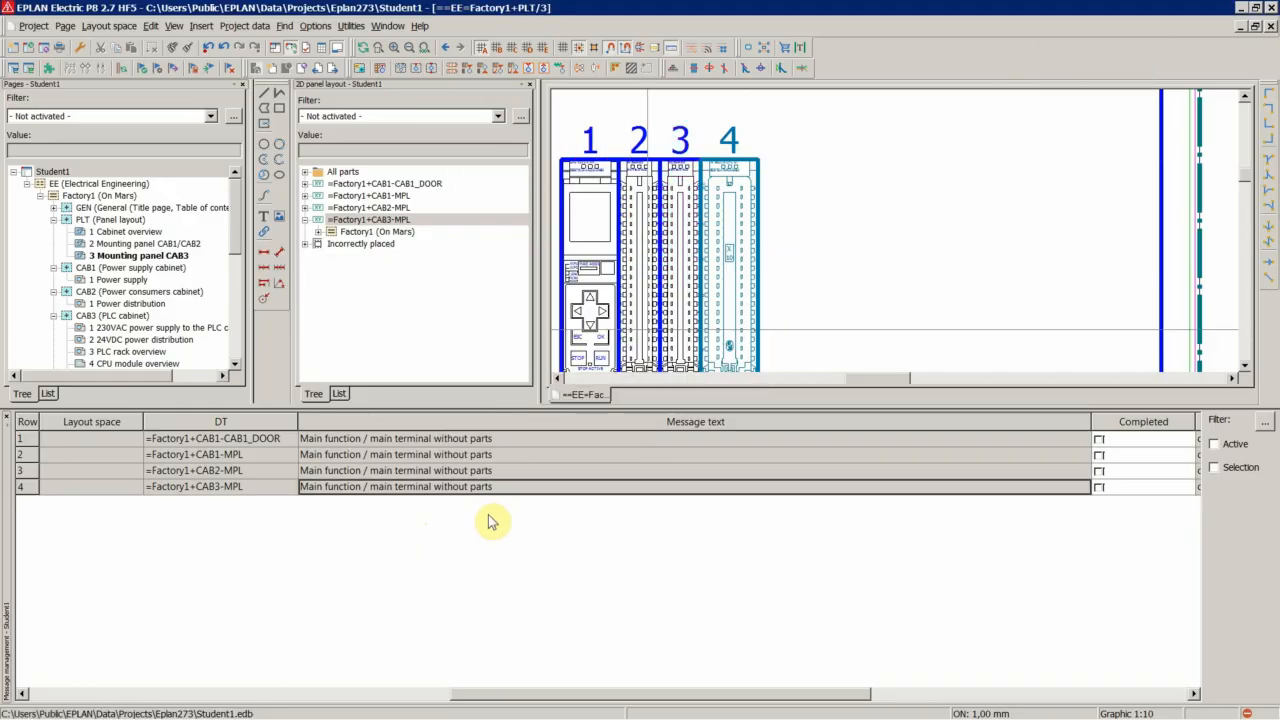
left_click(417, 516)
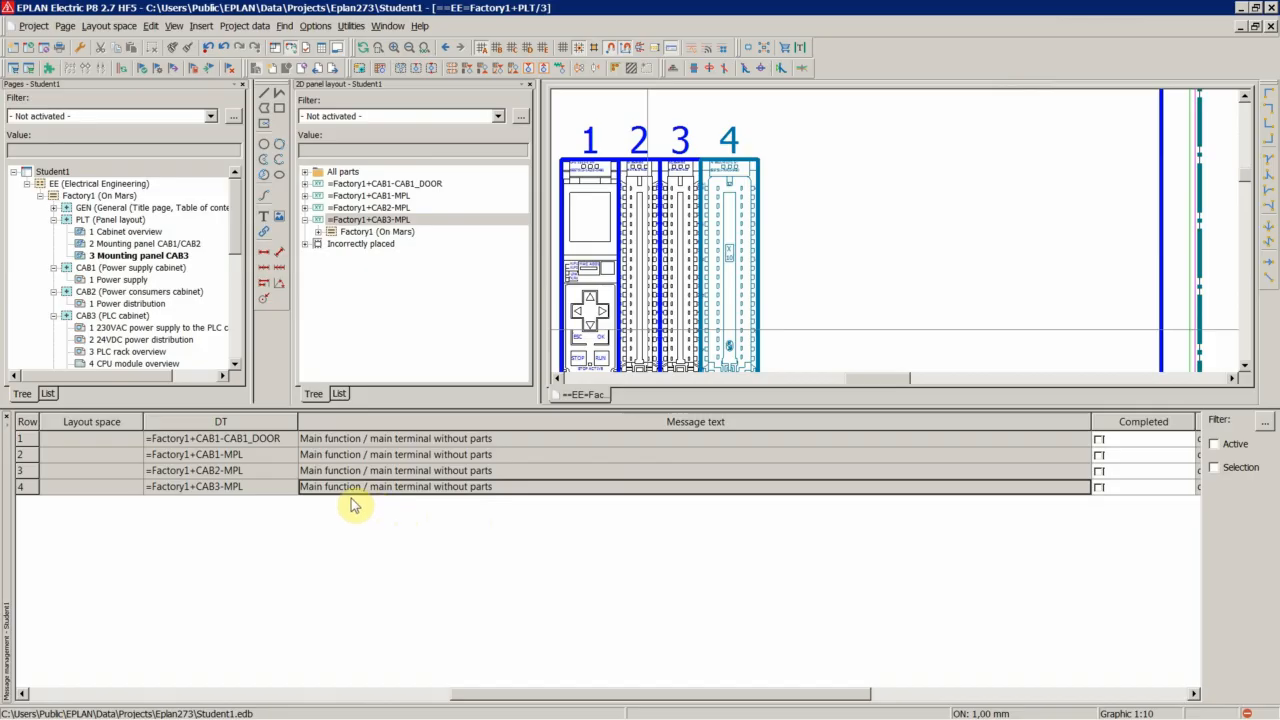
Go to the mounting panel named in the first main terminal without parts message and inspect it in the cabinet overview
double_click(380, 441)
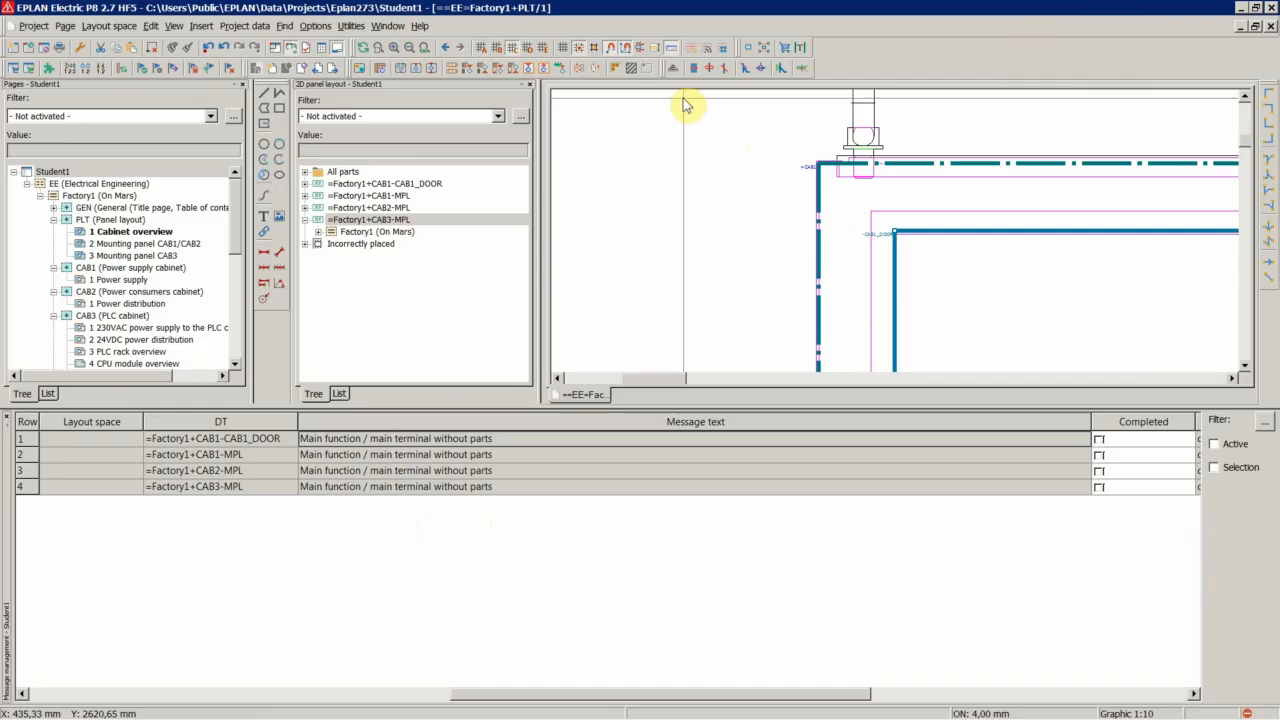
scroll(686, 105, "down", 15)
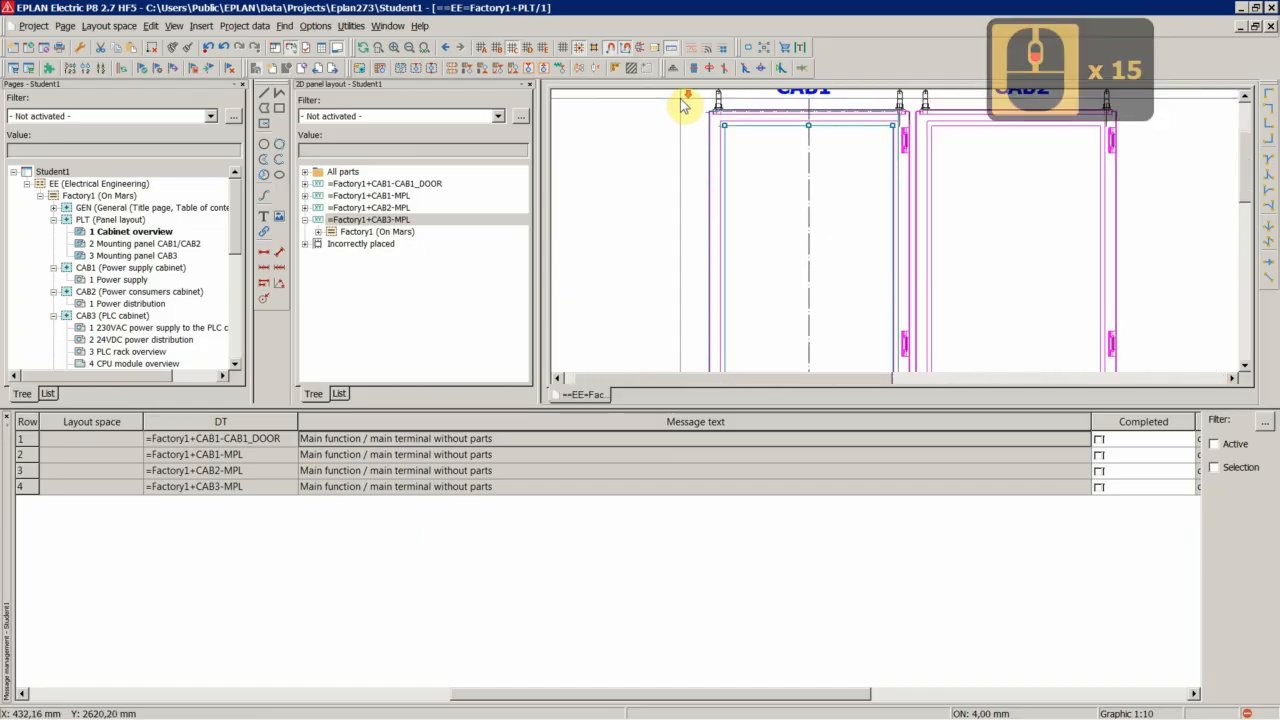
scroll(686, 105, "down", 10)
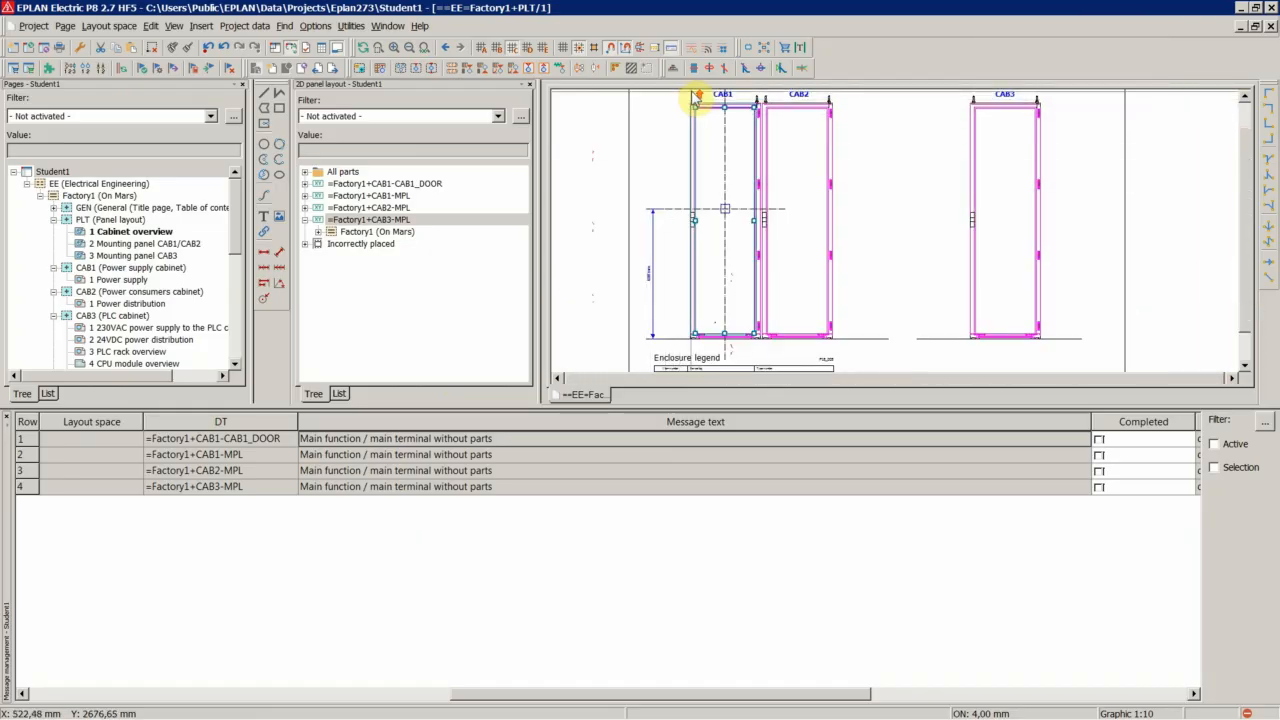
scroll(696, 97, "up", 2)
scroll(718, 120, "up", 2)
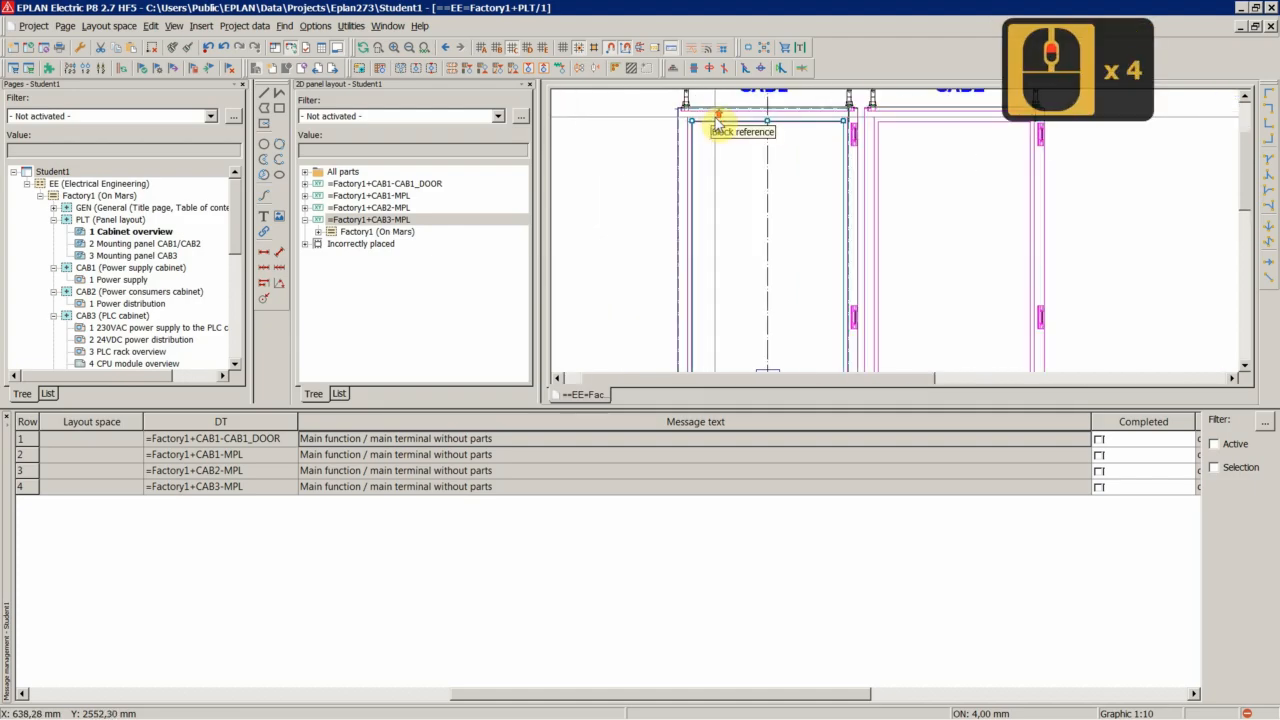
scroll(718, 120, "up", 7)
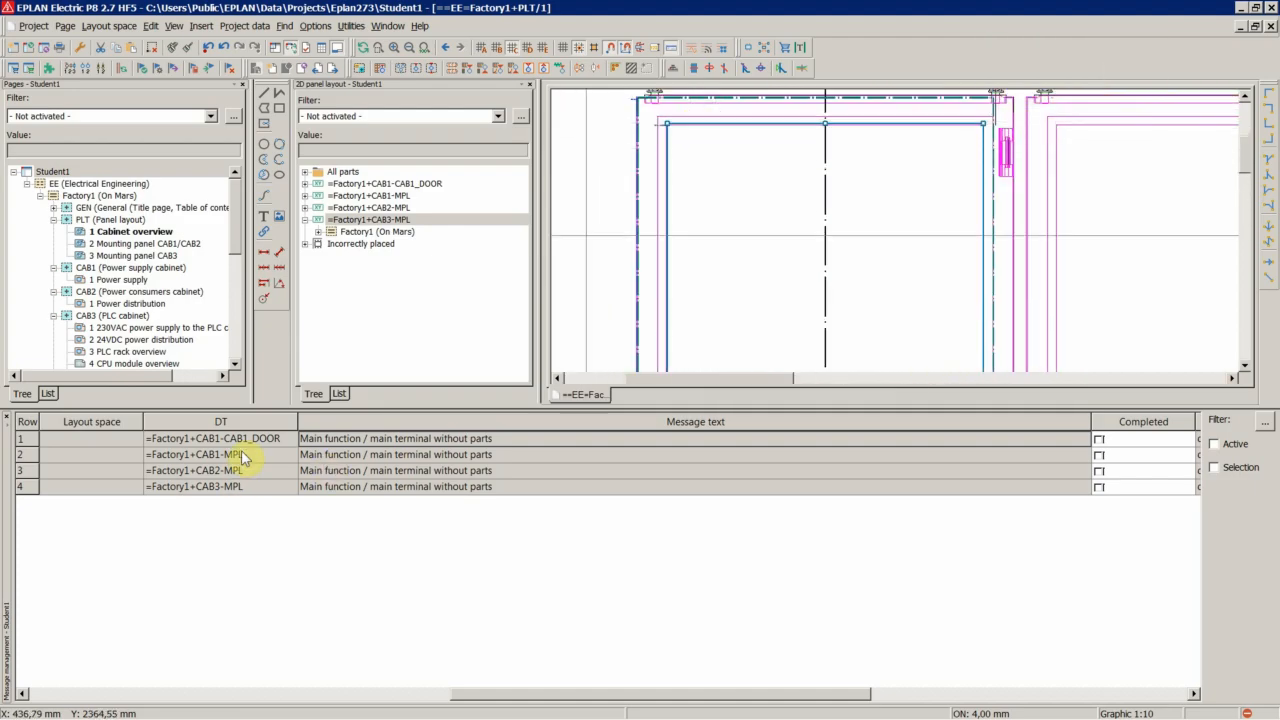
double_click(310, 441)
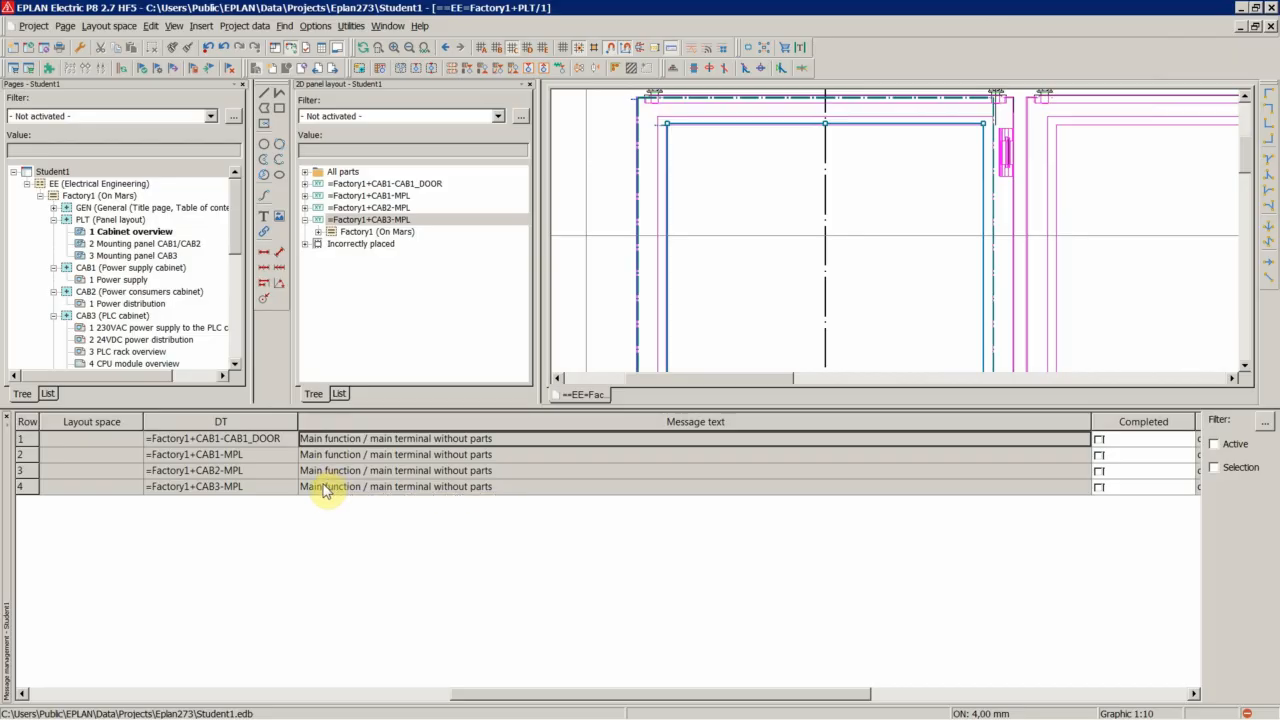
Assign the part number Dummypart.XXX to all four mounting panels listed in the messages
left_click(323, 488, "shift")
right_click(323, 486)
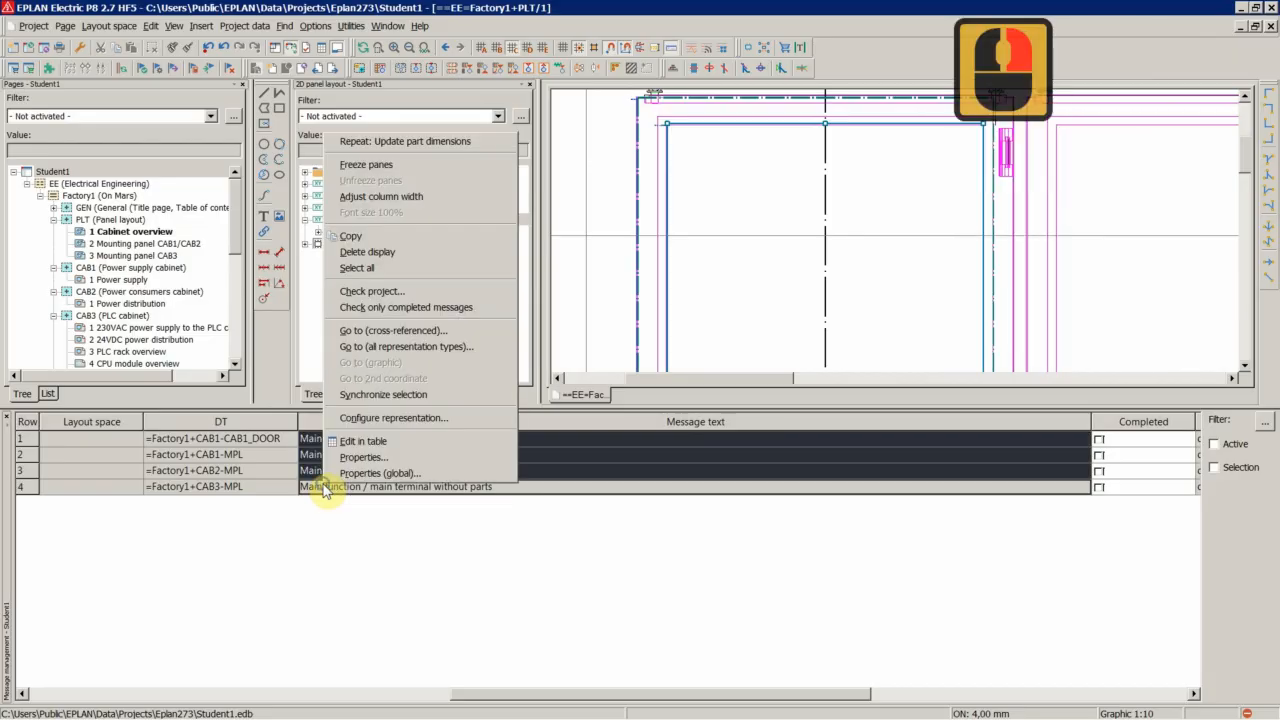
left_click(345, 457)
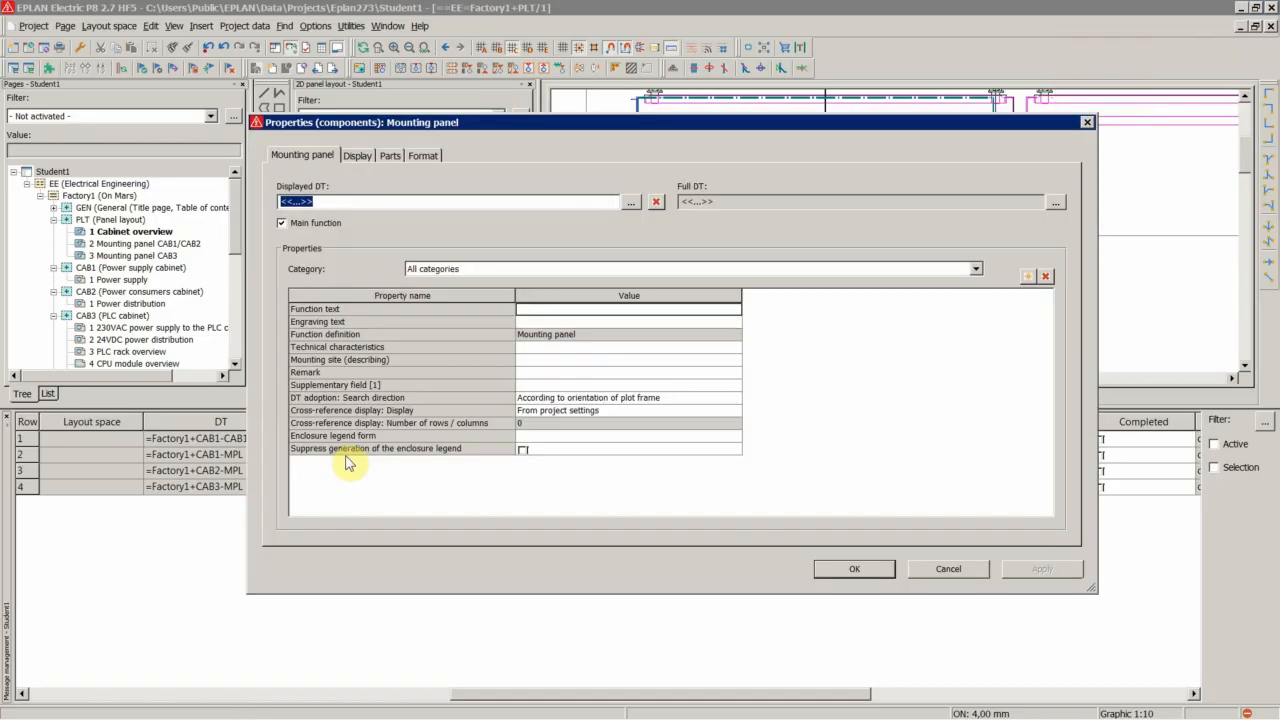
left_click(389, 157)
double_click(343, 222)
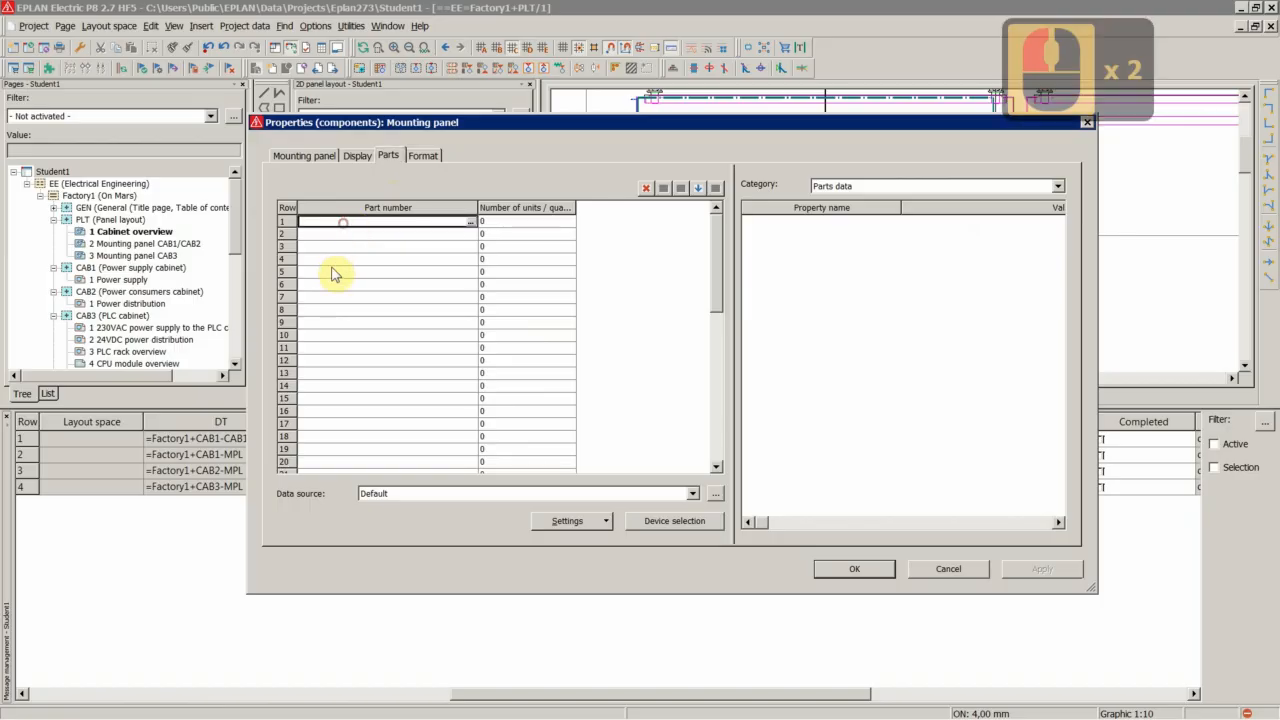
type("DUMM")
key("BackSpace")
key("BackSpace")
key("BackSpace")
key("BackSpace")
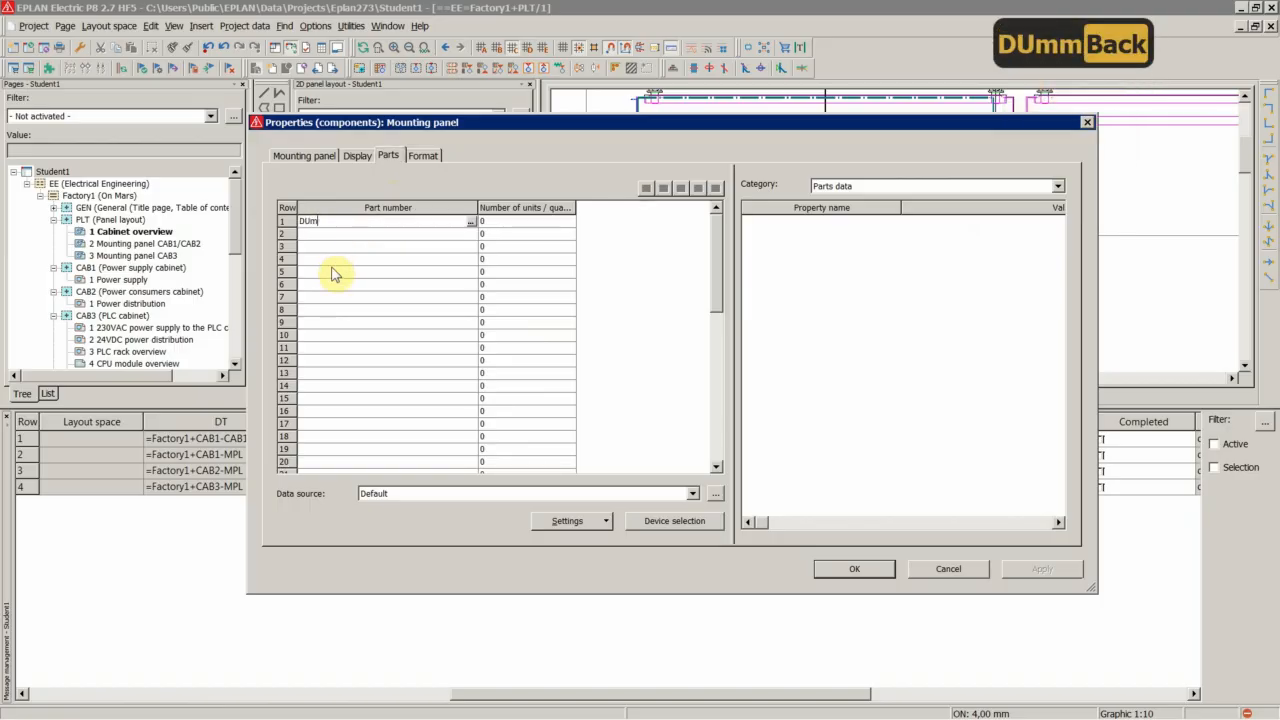
type("Dummy")
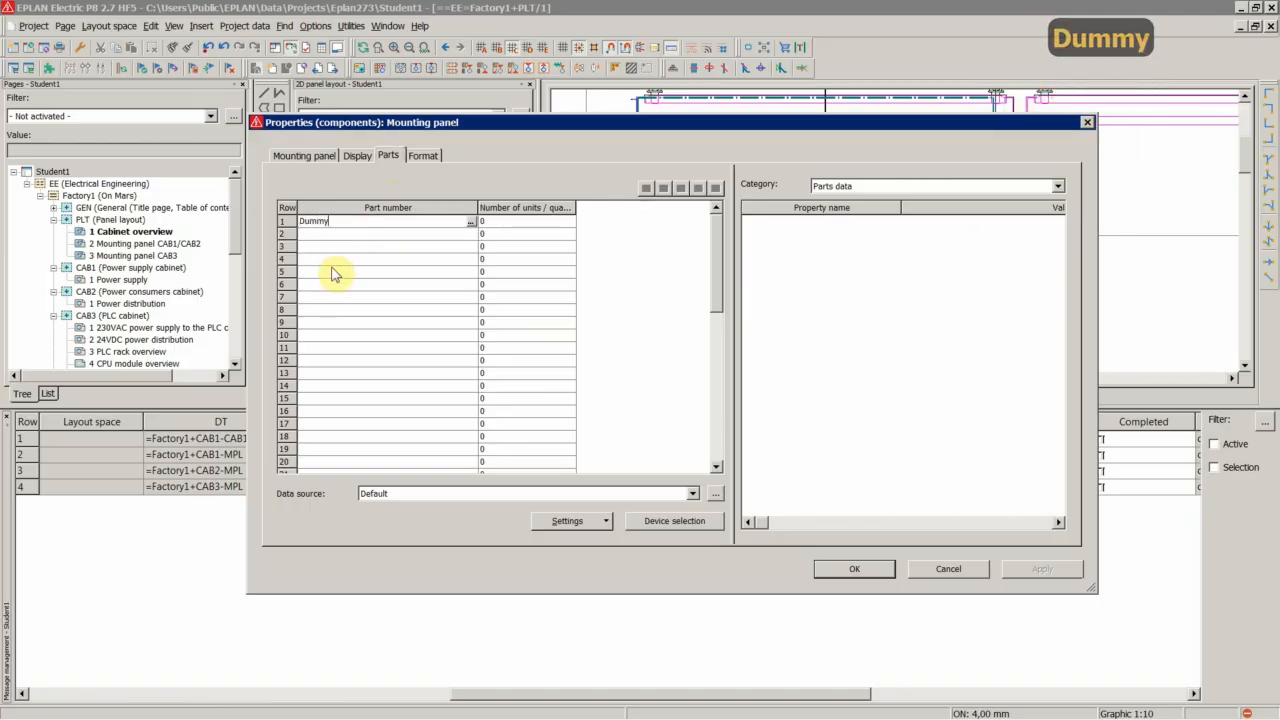
type("part.XXX")
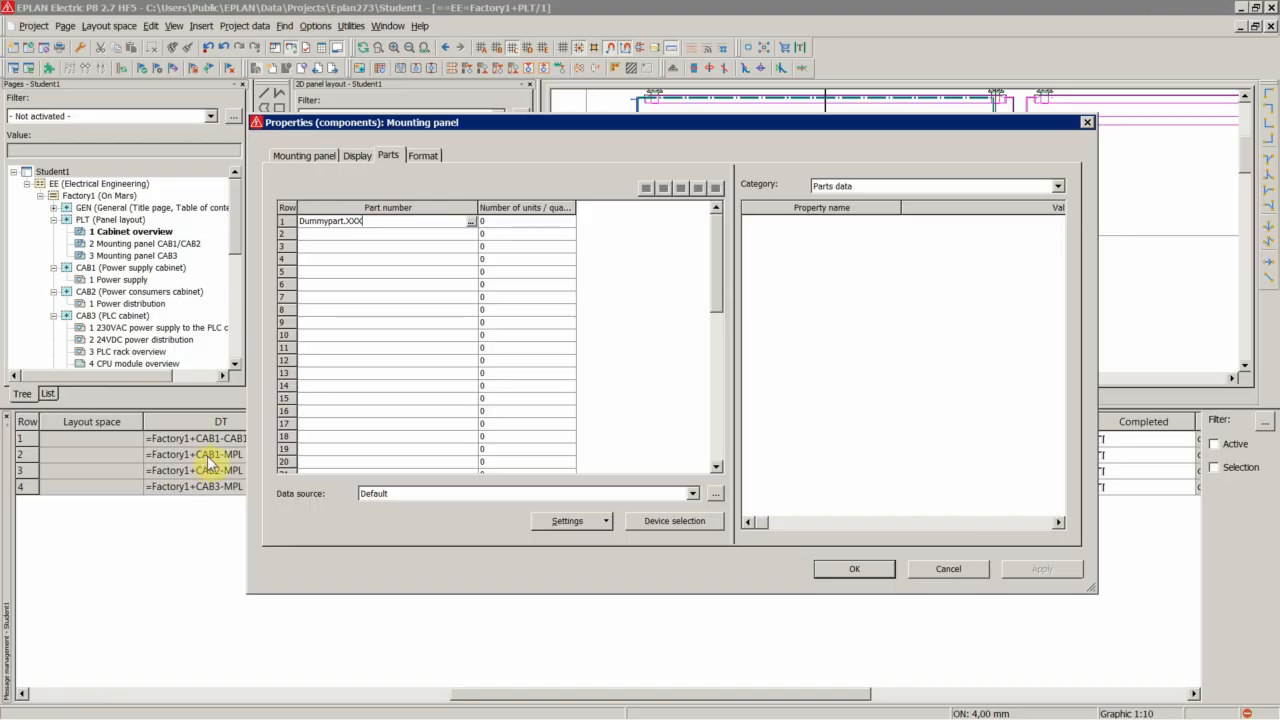
left_click(850, 568)
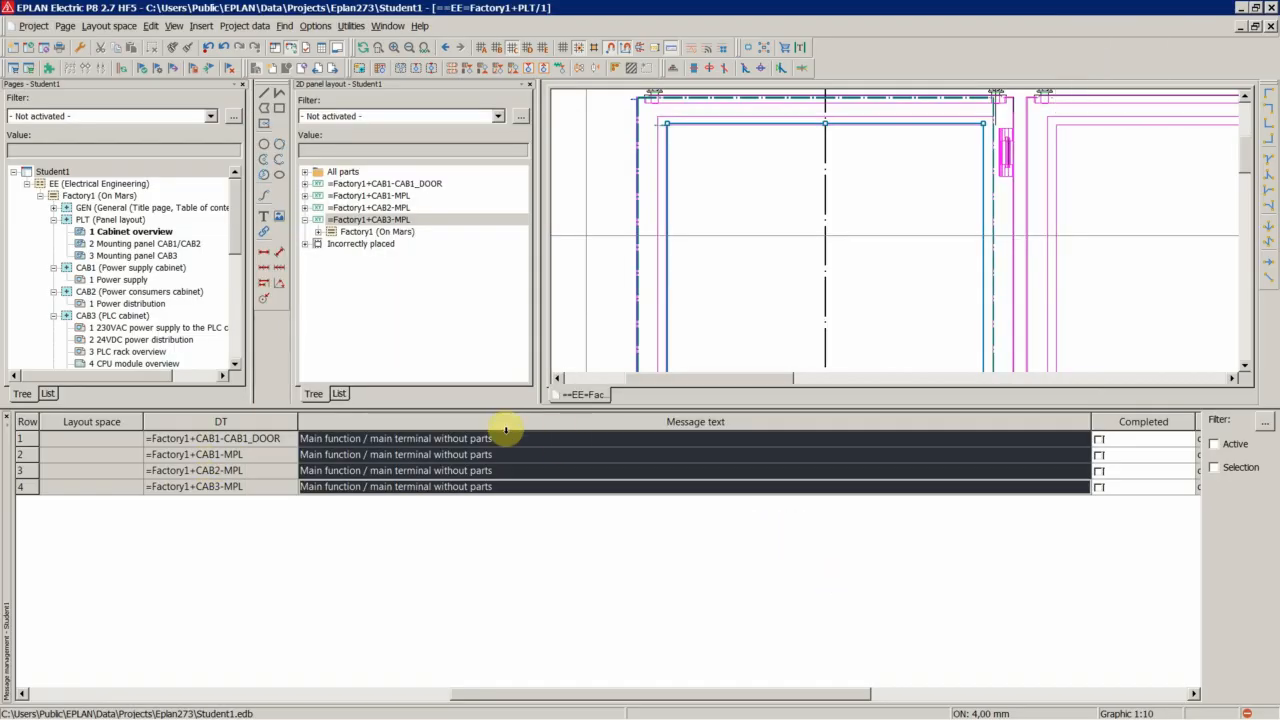
Rerun the project check with the Student1_Check_Project_Setting settings
right_click(455, 458)
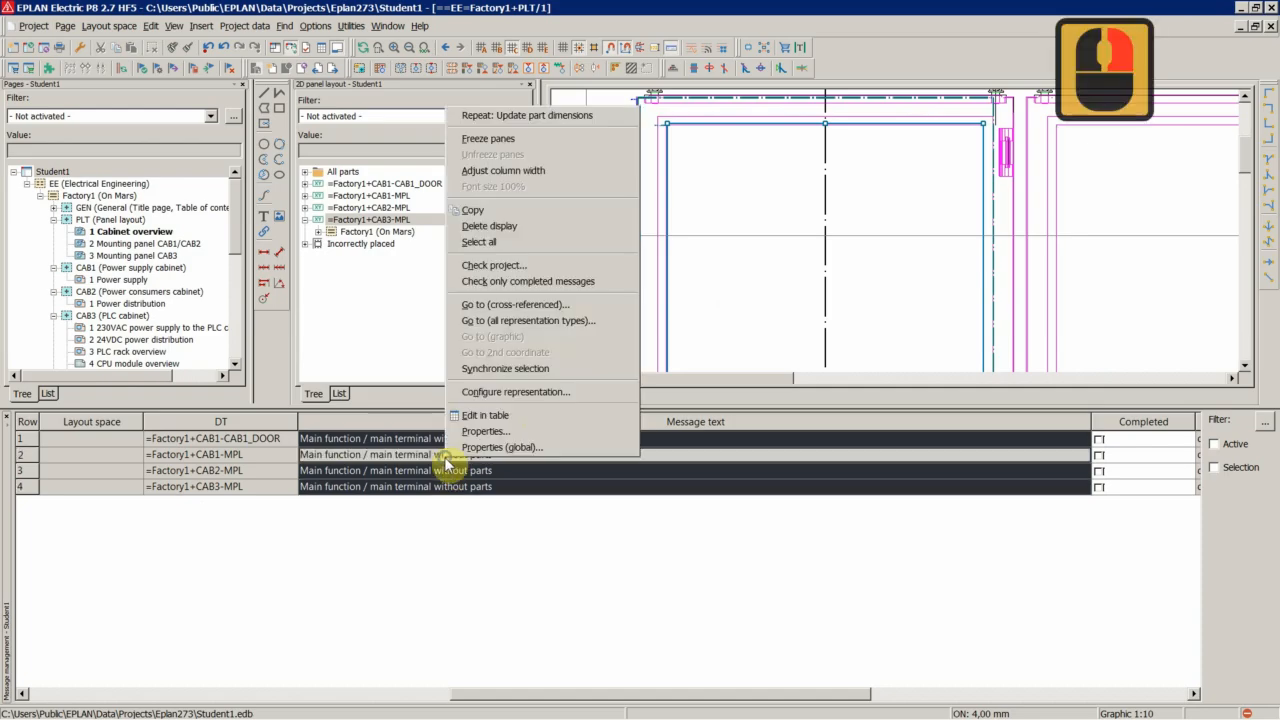
left_click(500, 264)
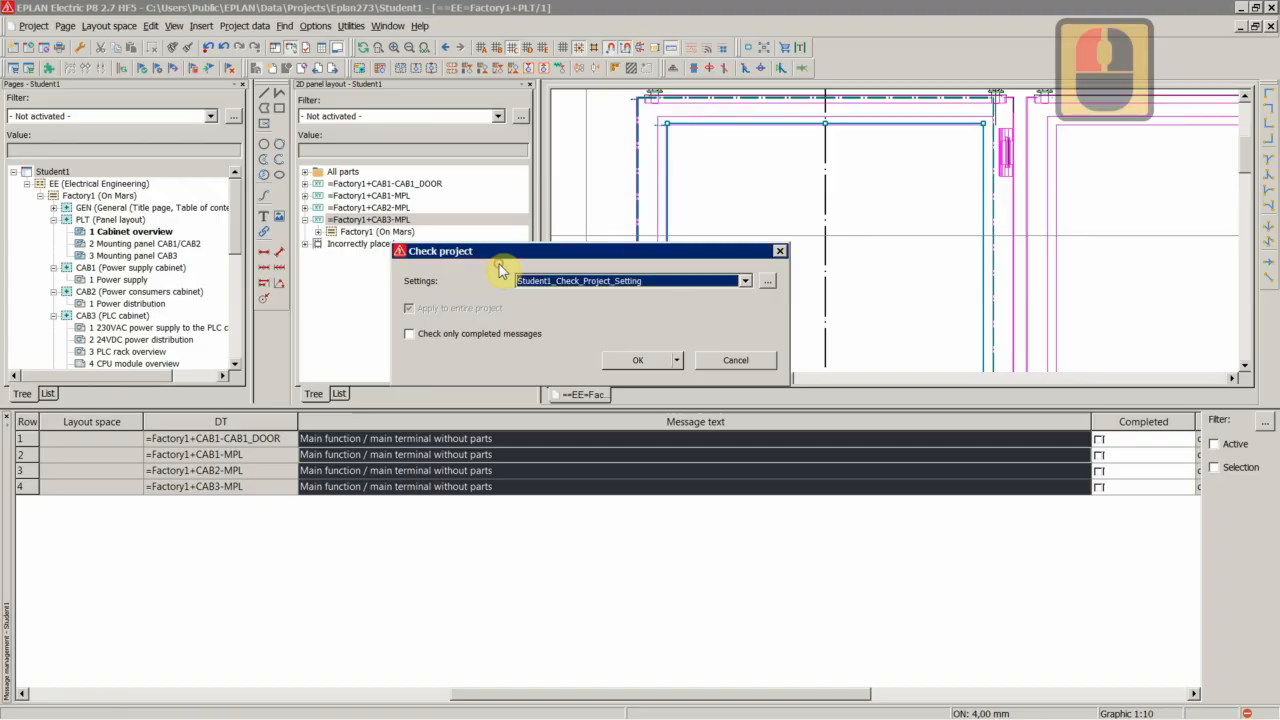
left_click(637, 362)
left_click(503, 489)
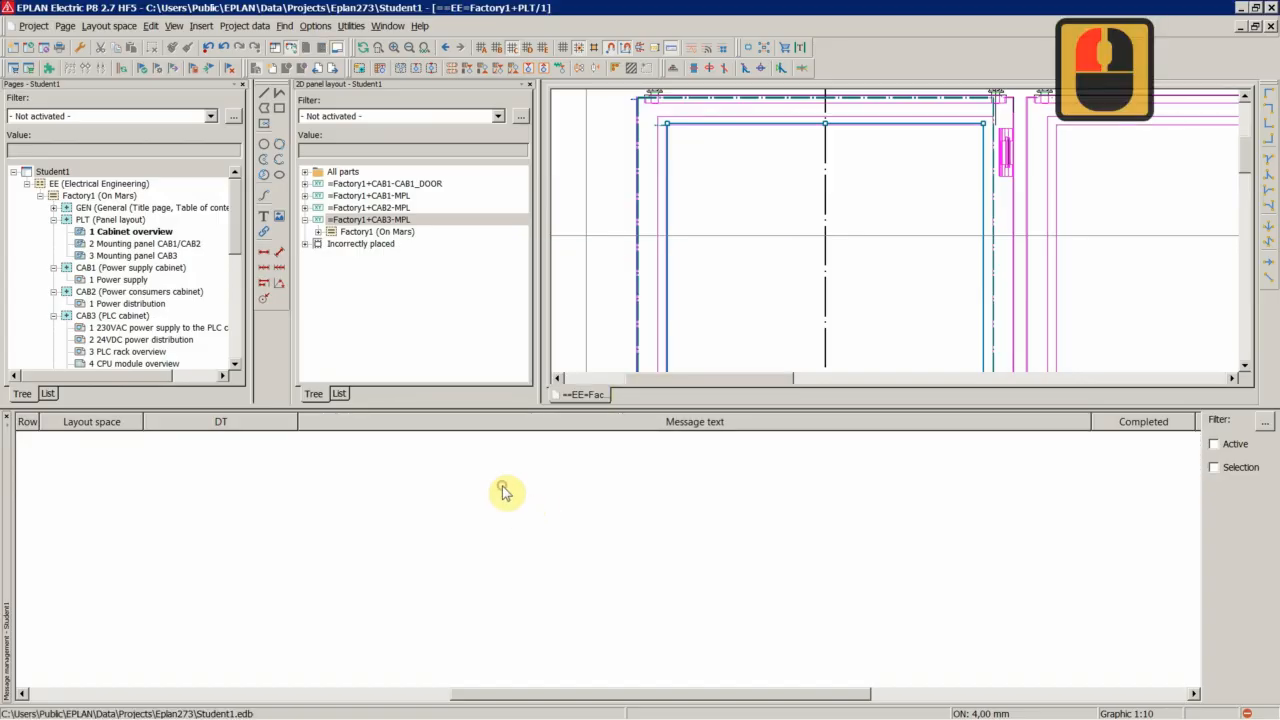
double_click(711, 276)
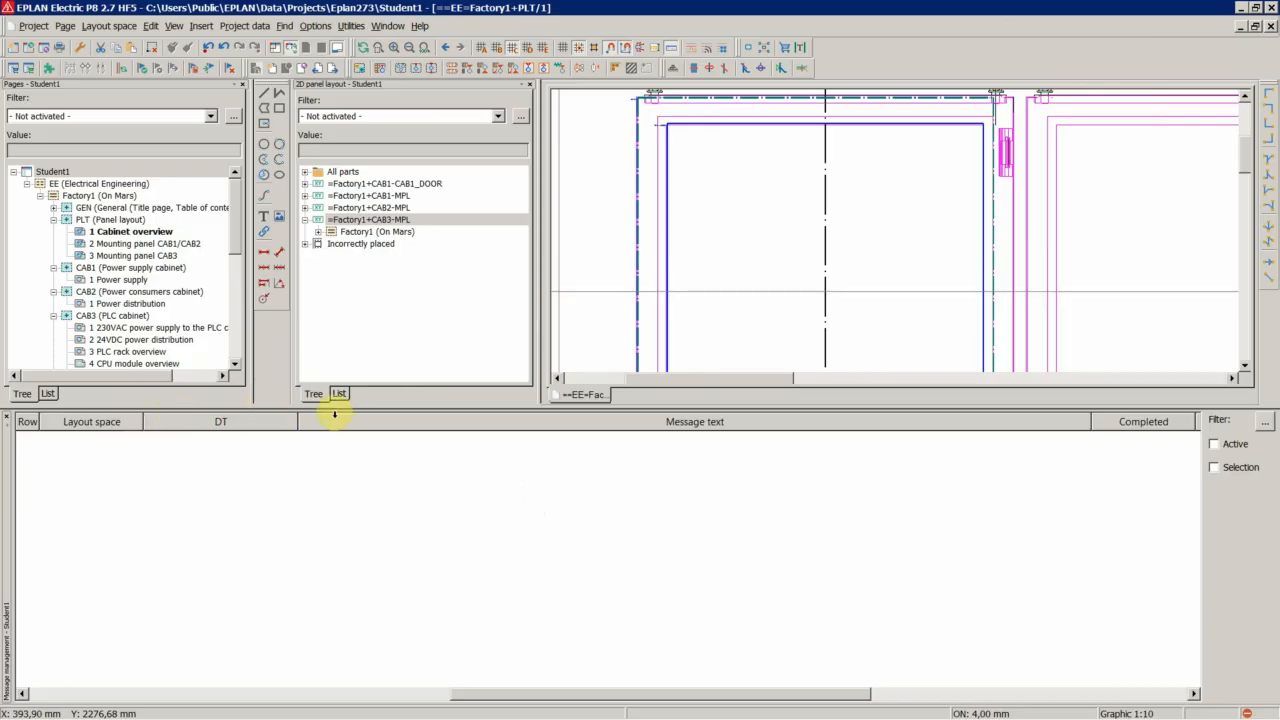
left_click_drag(344, 406, 365, 560)
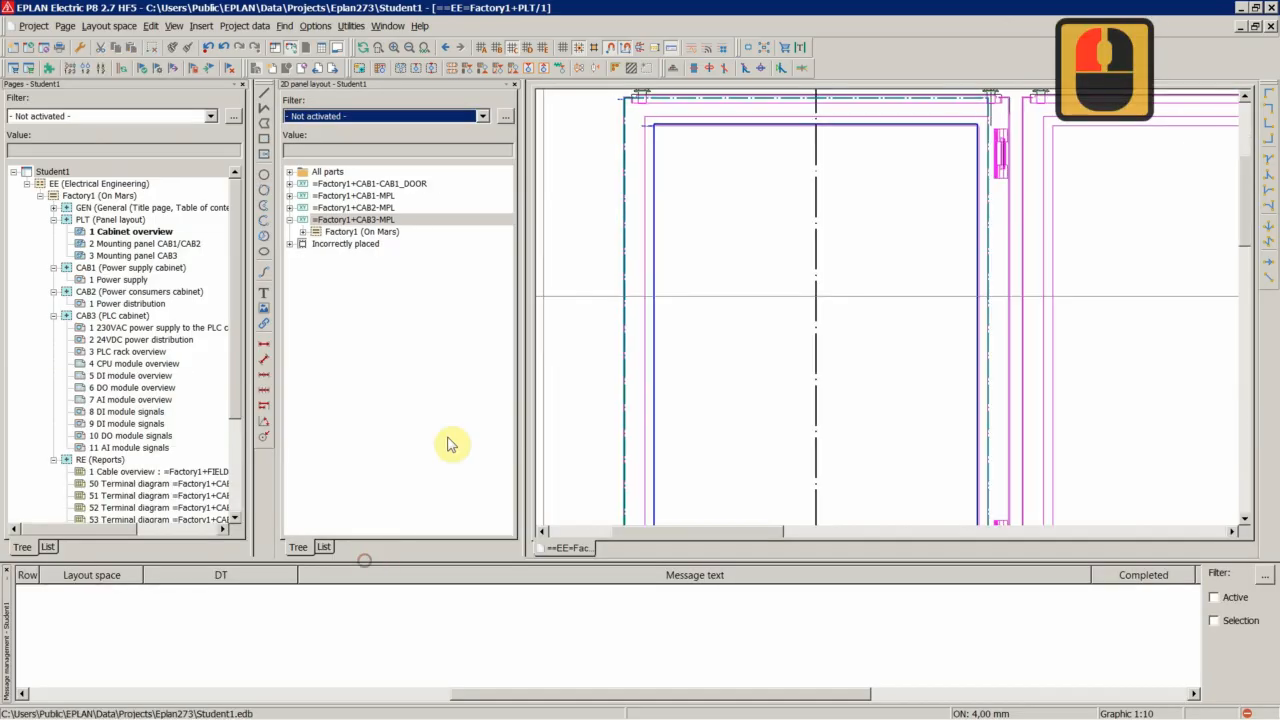
middle_click(576, 274)
middle_click(576, 274)
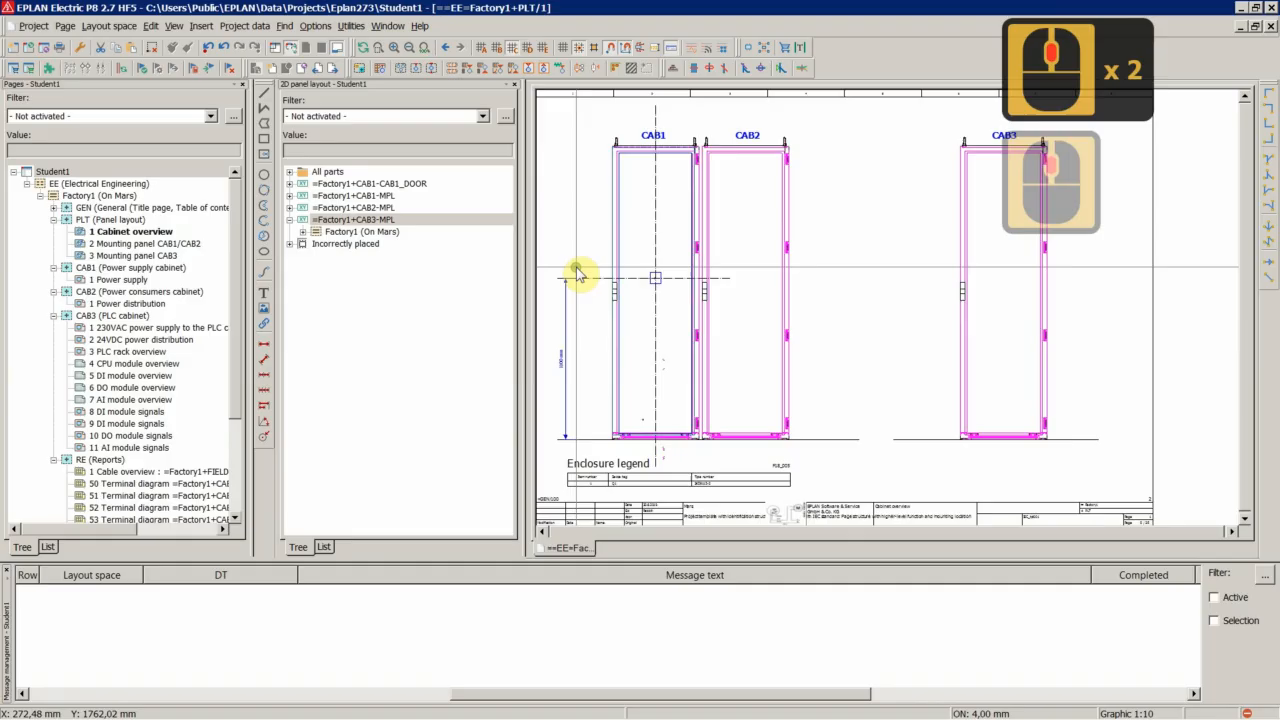
left_click(349, 219)
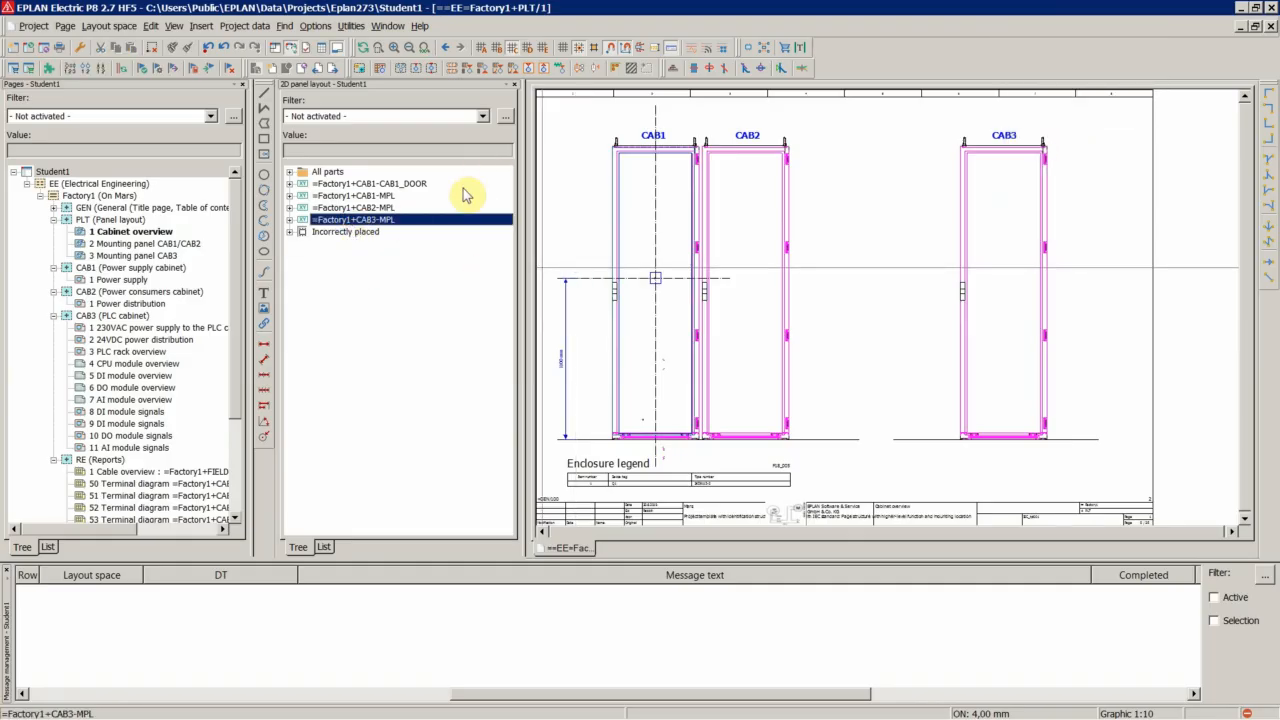
double_click(350, 233)
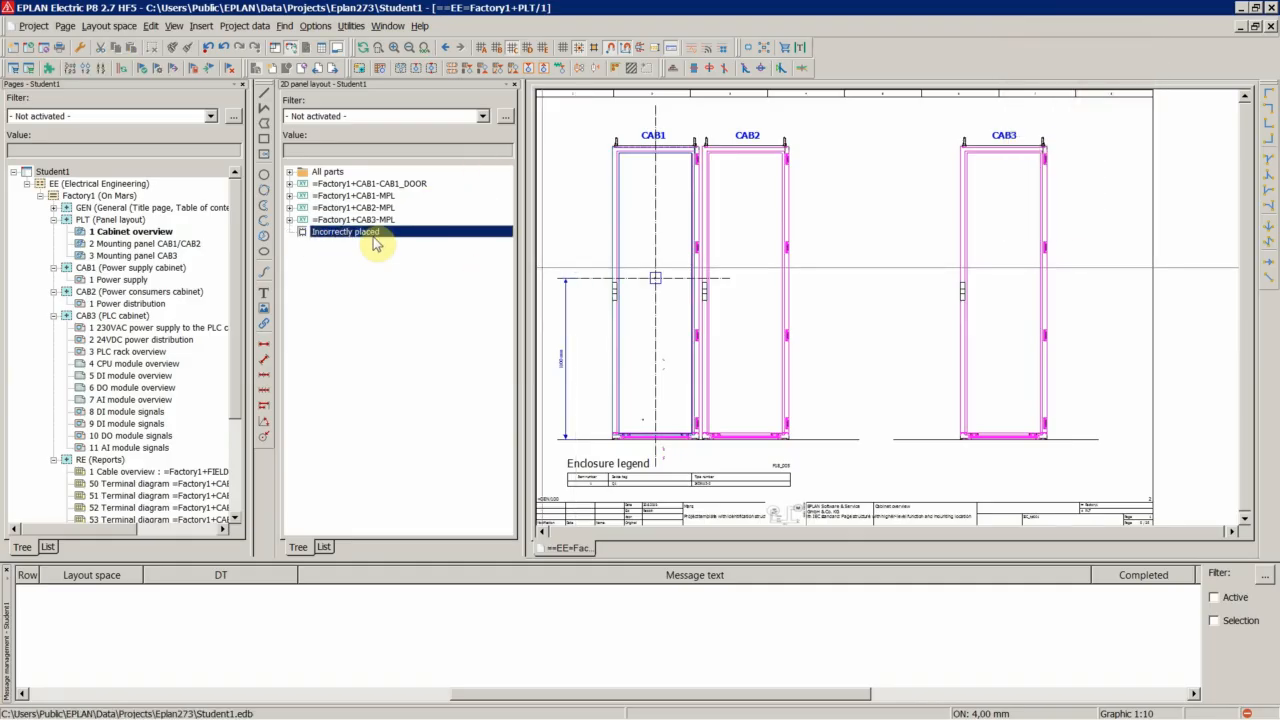
Close the 2D panel layout navigator and update all reports of the Student1 project
left_click(516, 85)
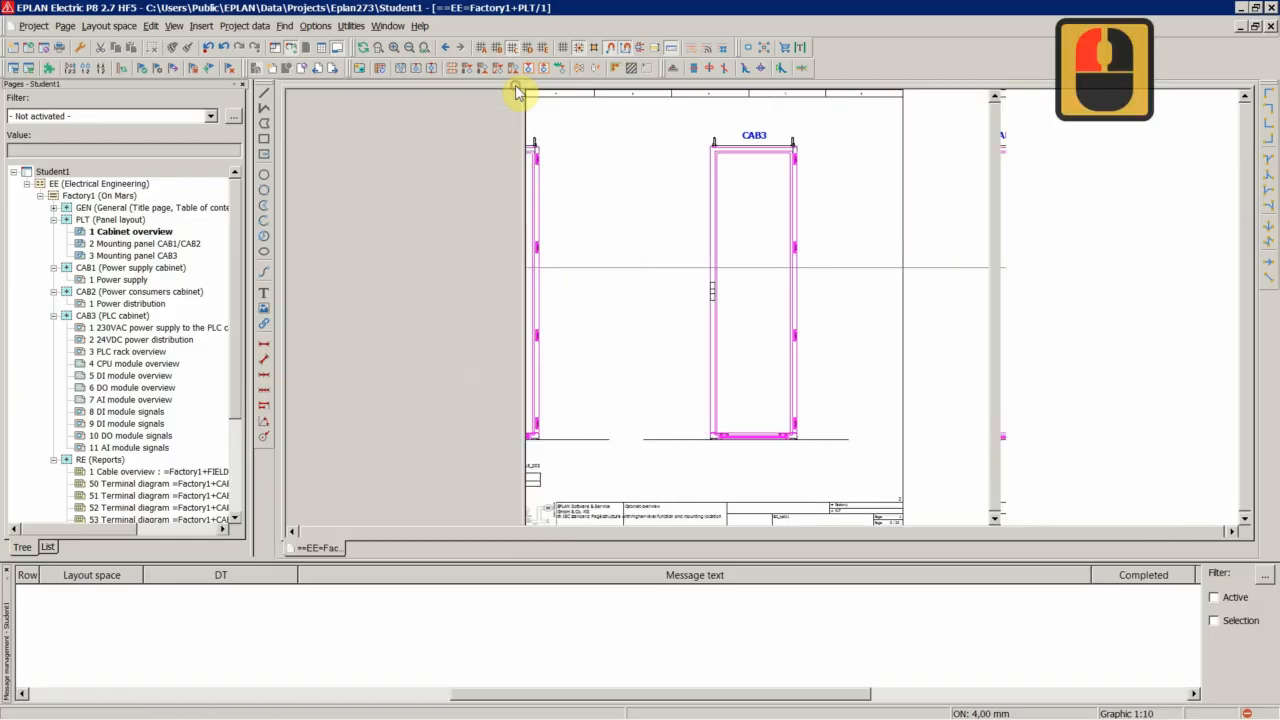
double_click(590, 197)
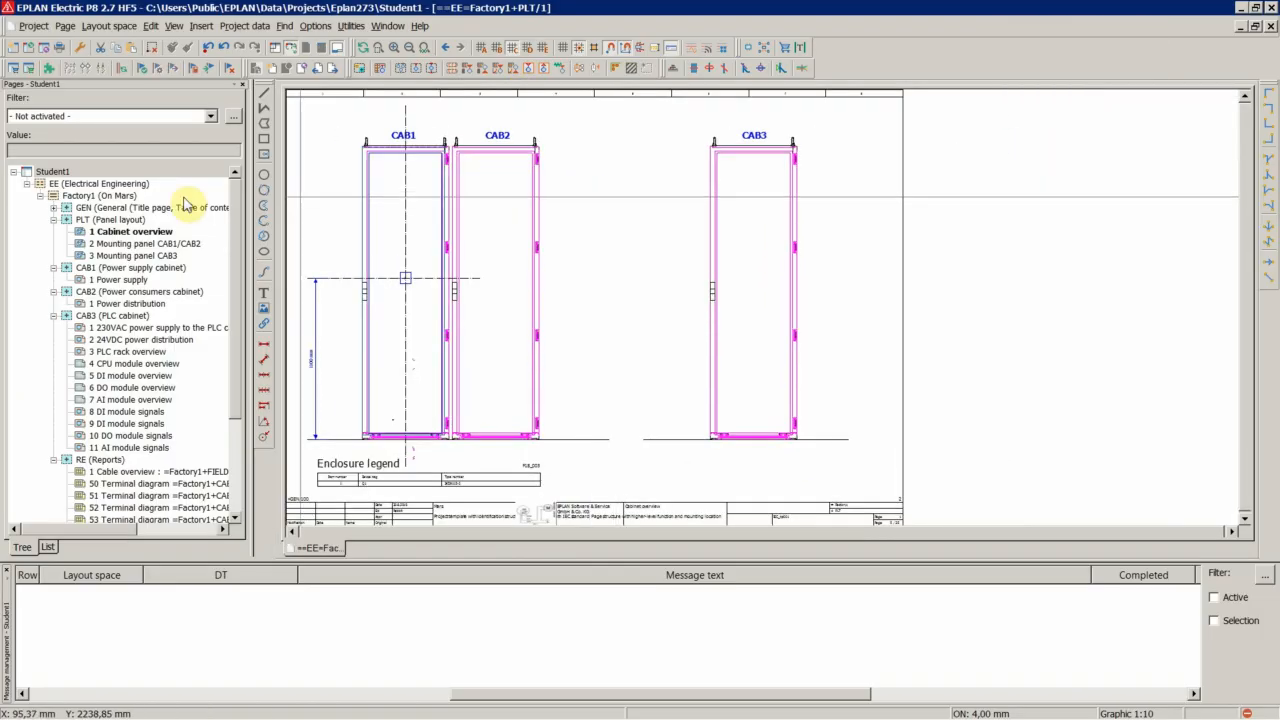
left_click(55, 172)
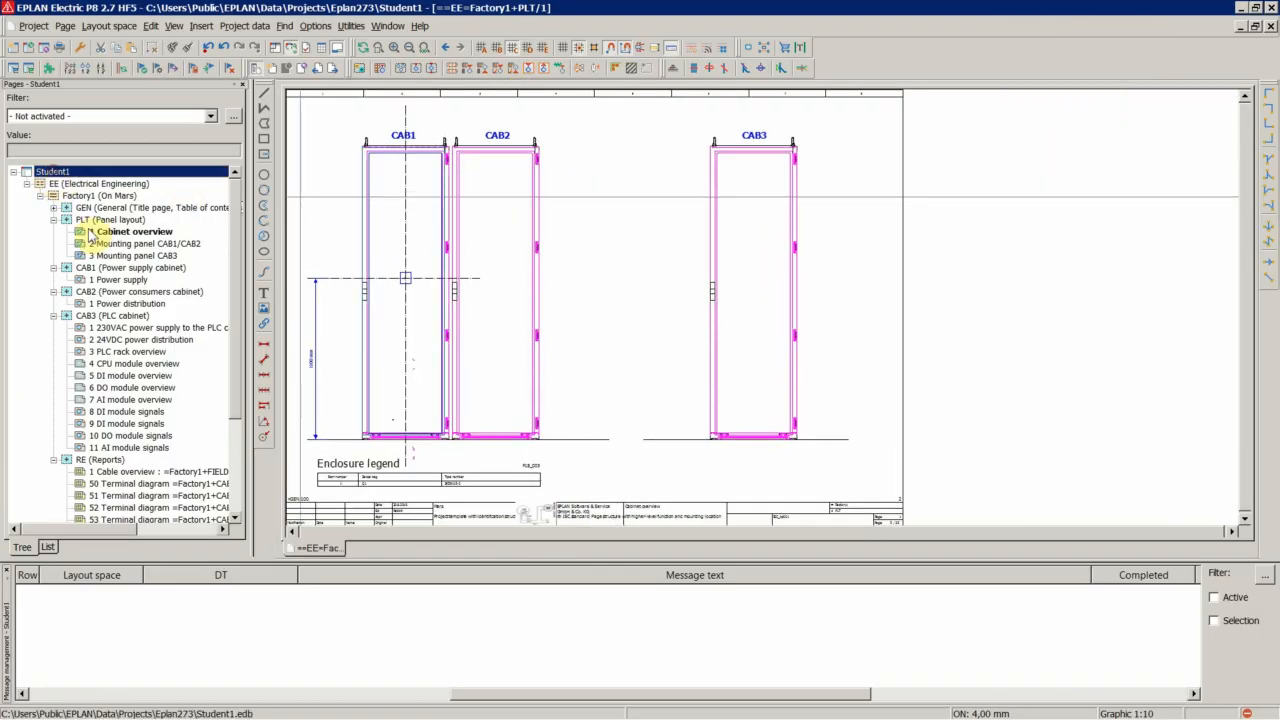
left_click(351, 27)
mouse_move(364, 44)
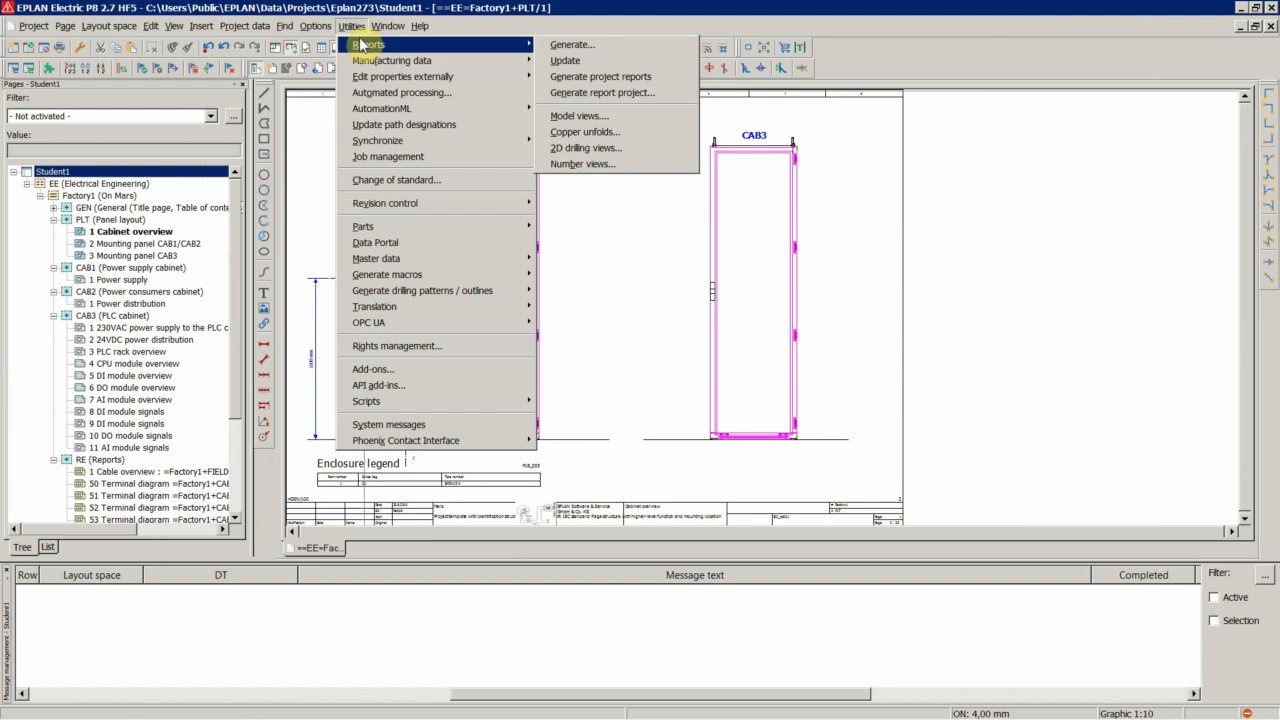
left_click(565, 62)
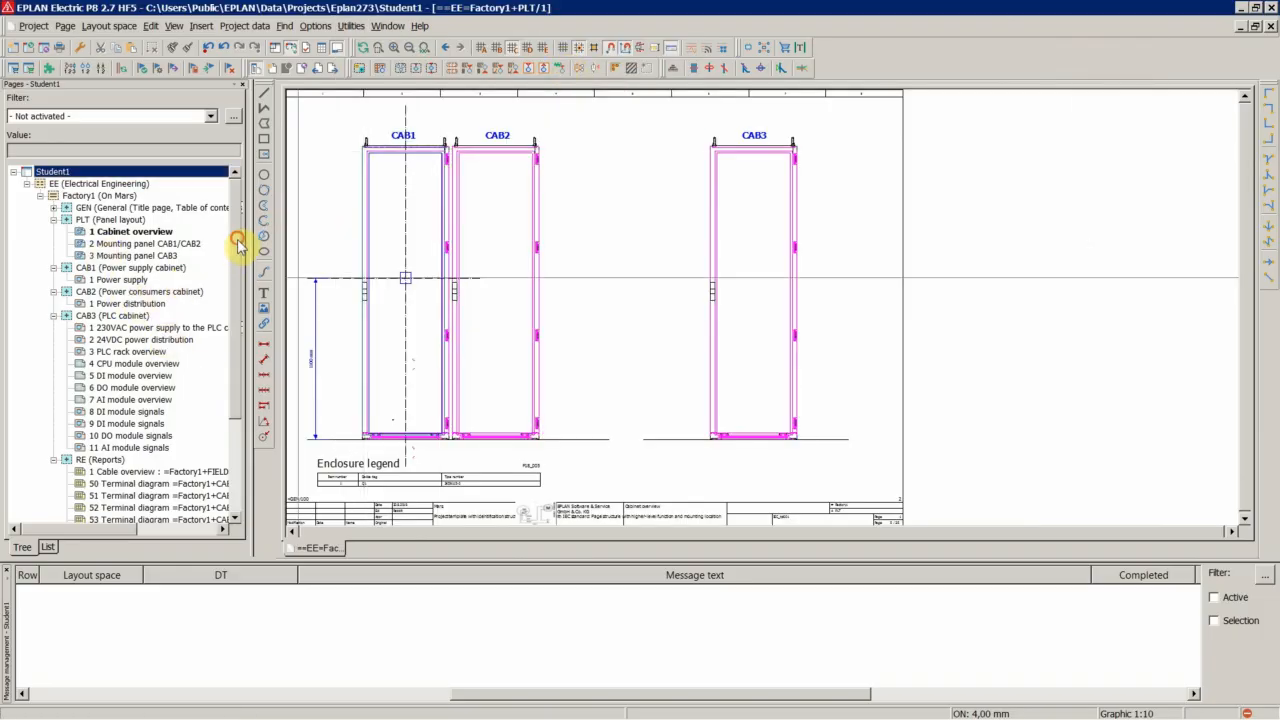
Review the updated report pages, including the parts lists, in the page navigator
left_click_drag(238, 245, 257, 514)
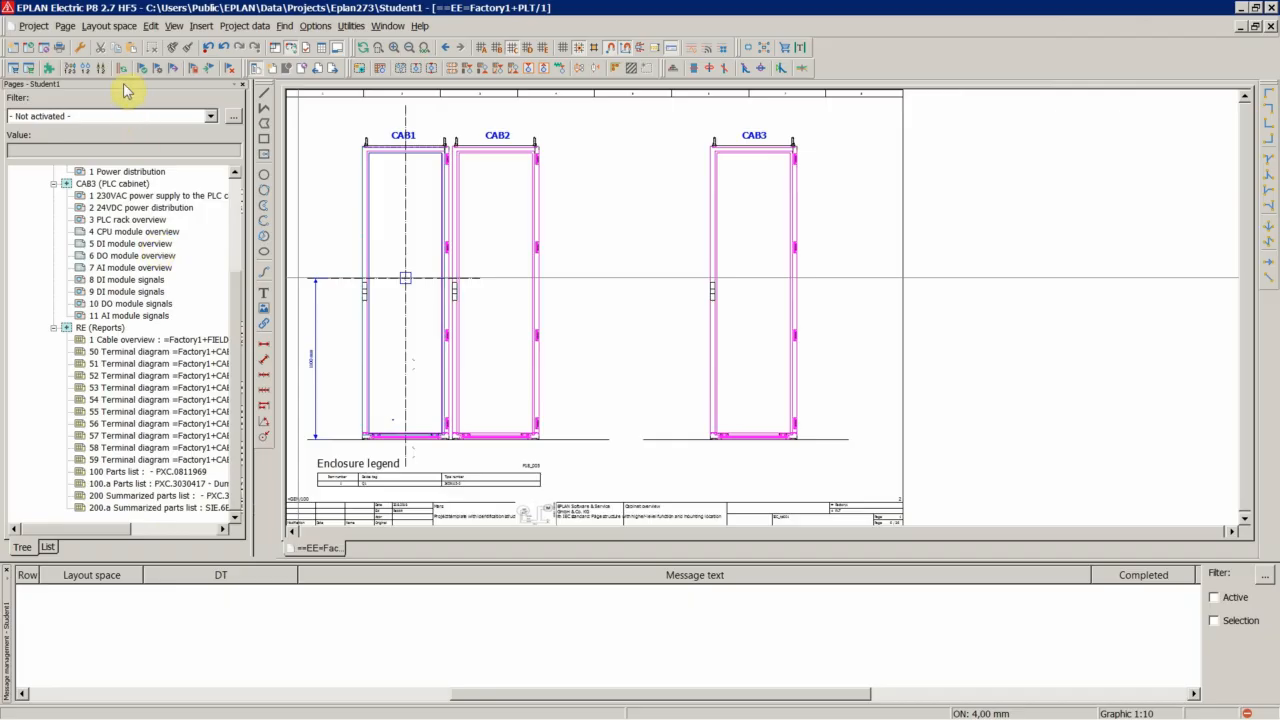
left_click(107, 185)
scroll(105, 188, "up", 8)
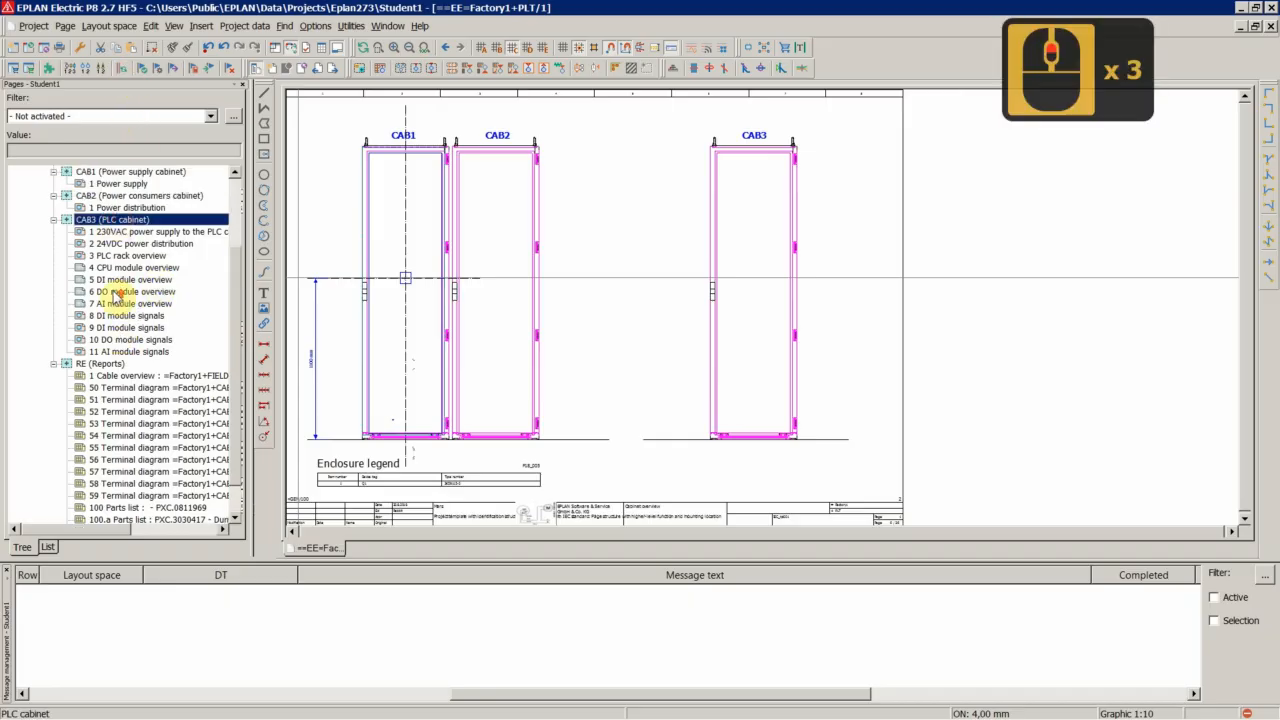
scroll(107, 185, "up", 5)
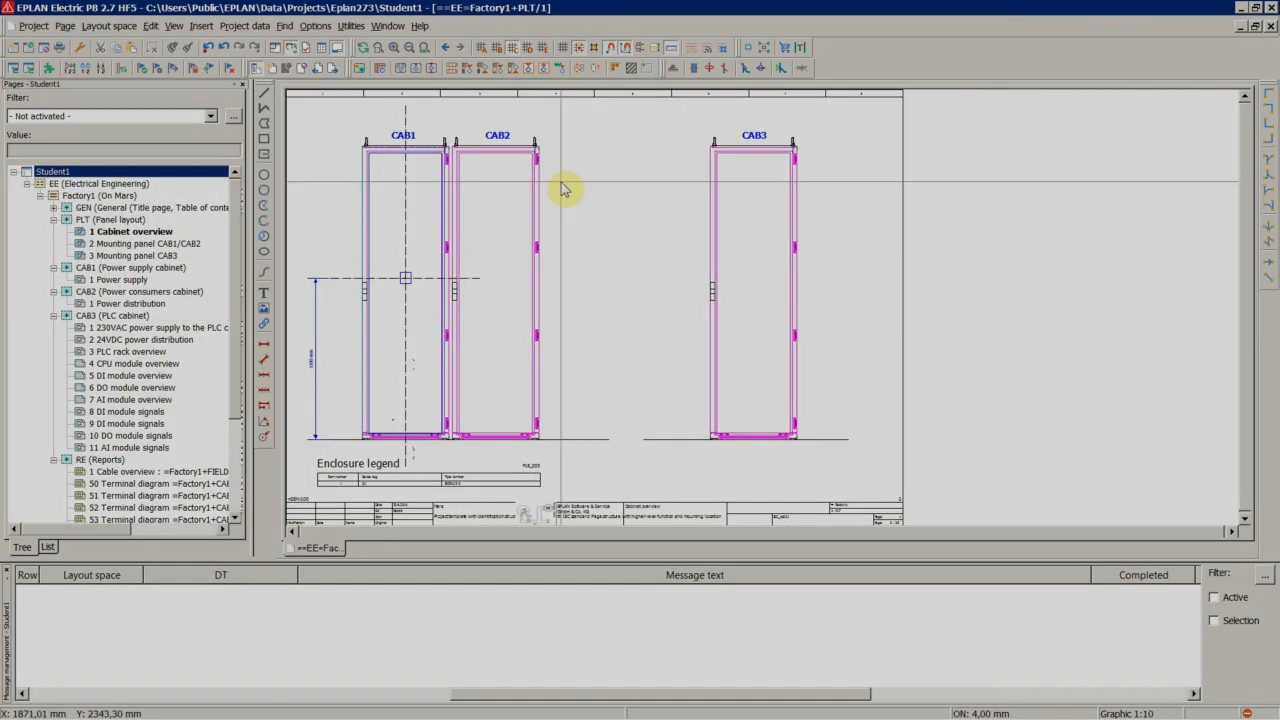